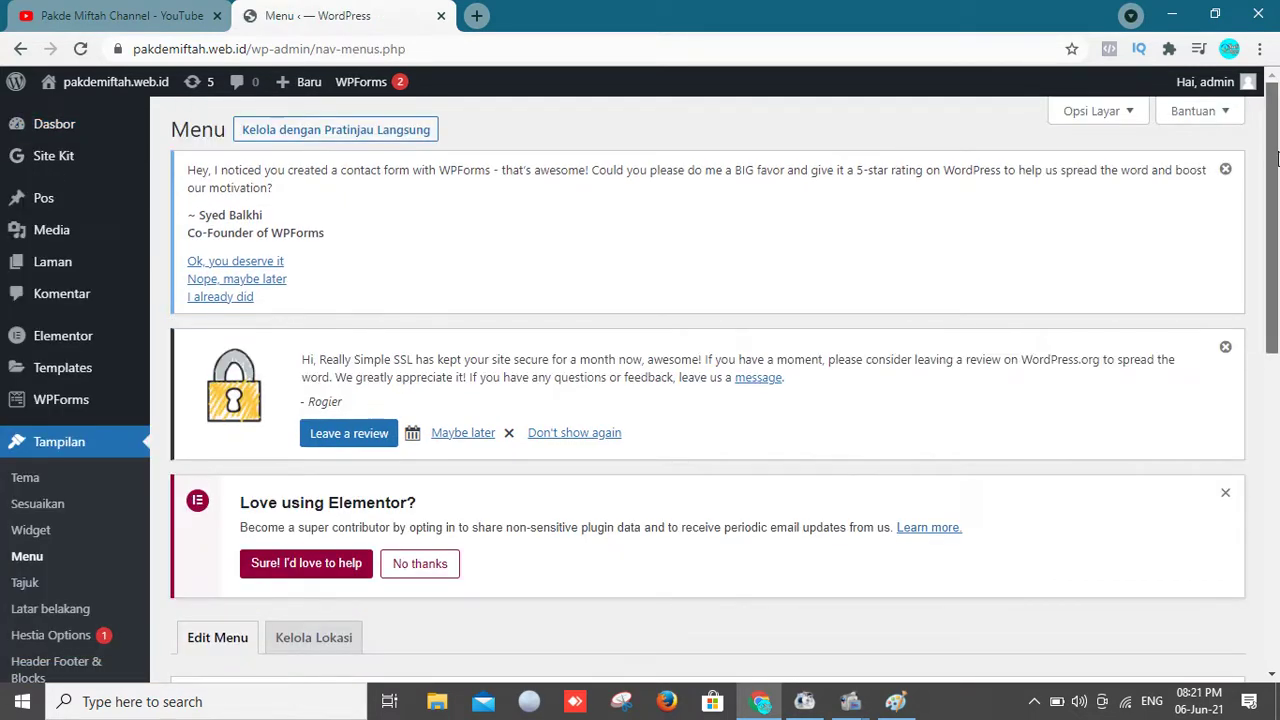
Step: Start a new menu from the menu editor and name it "uji coba"
left_click_drag(1276, 335, 1276, 595)
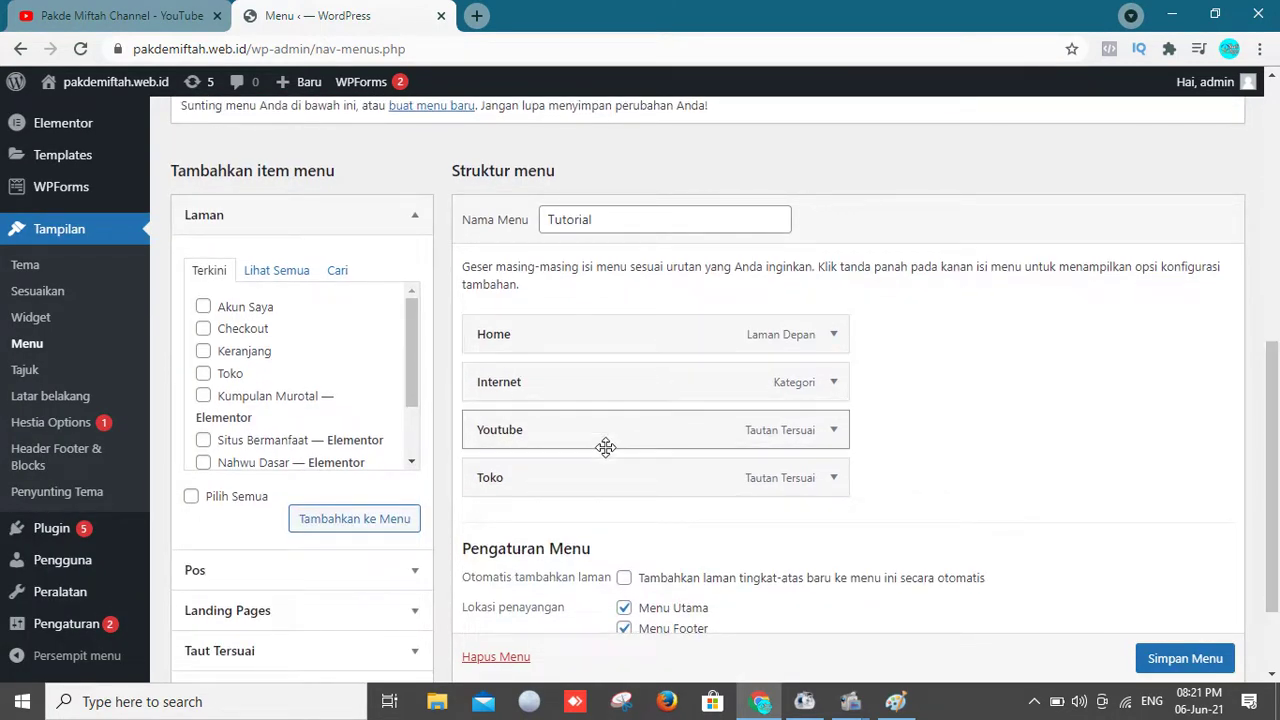
left_click_drag(1272, 350, 1270, 393)
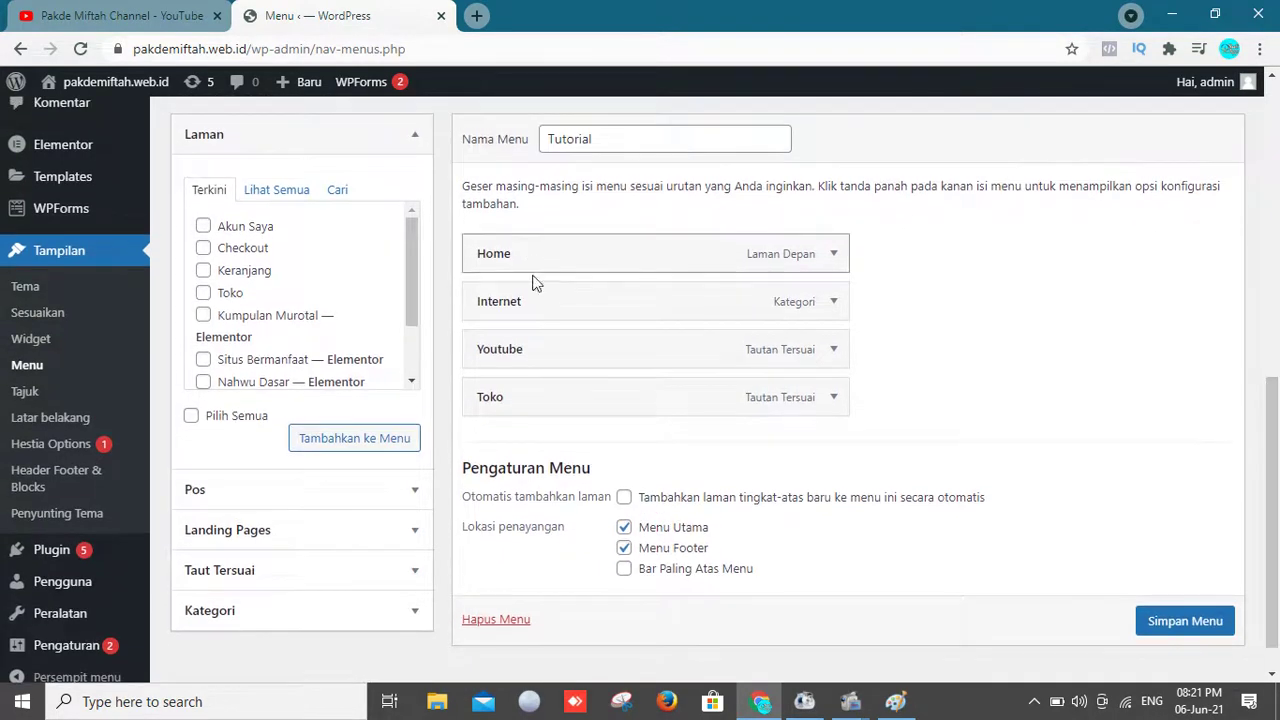
left_click_drag(1268, 409, 1275, 344)
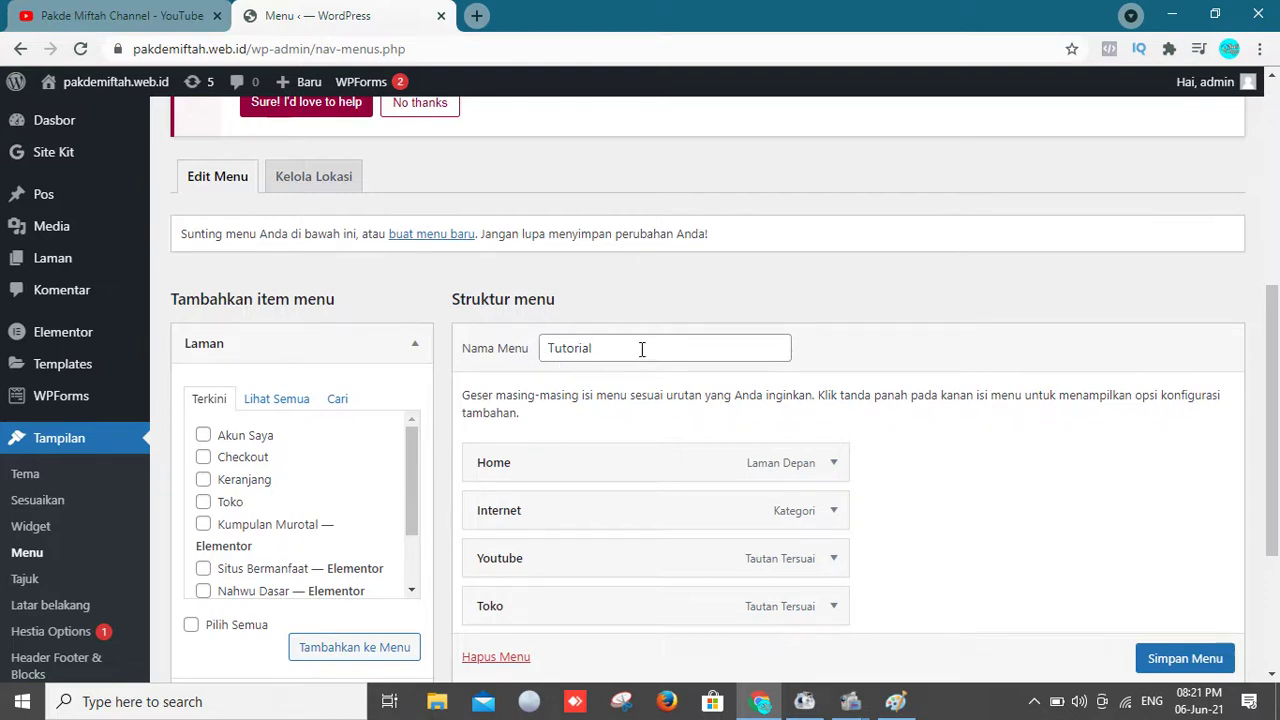
left_click_drag(1277, 437, 1276, 231)
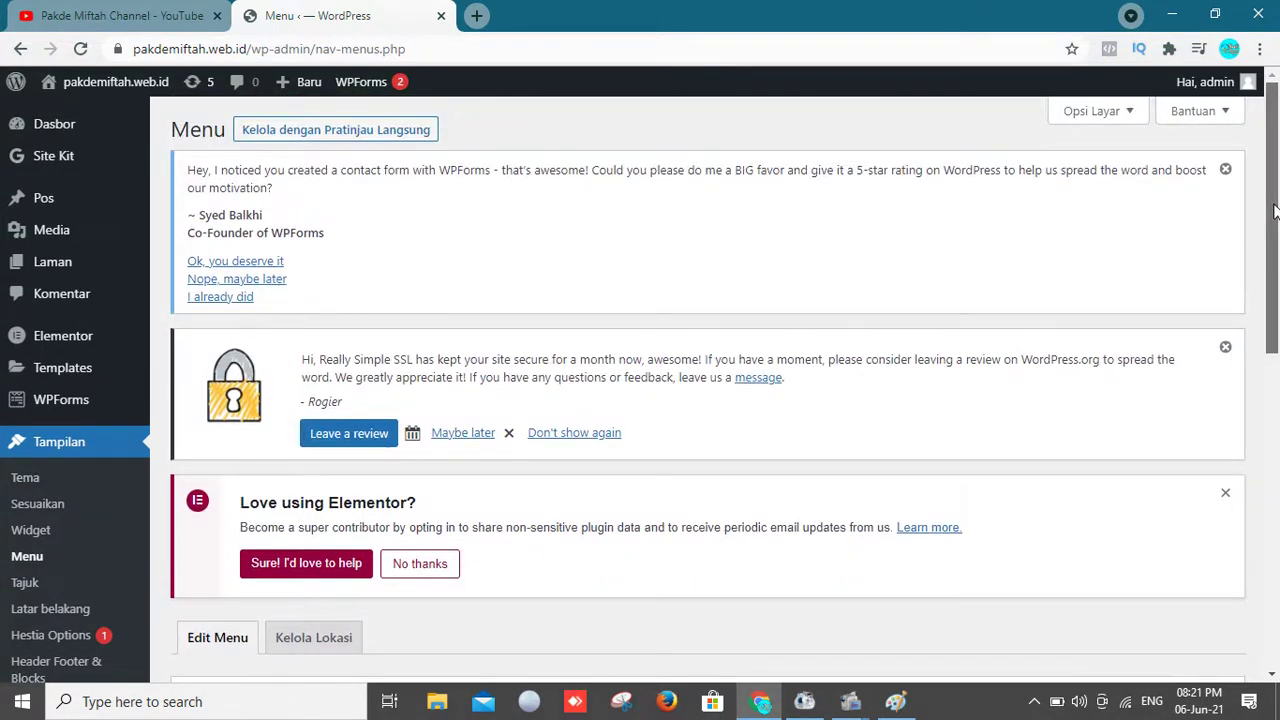
left_click_drag(1274, 214, 1240, 360)
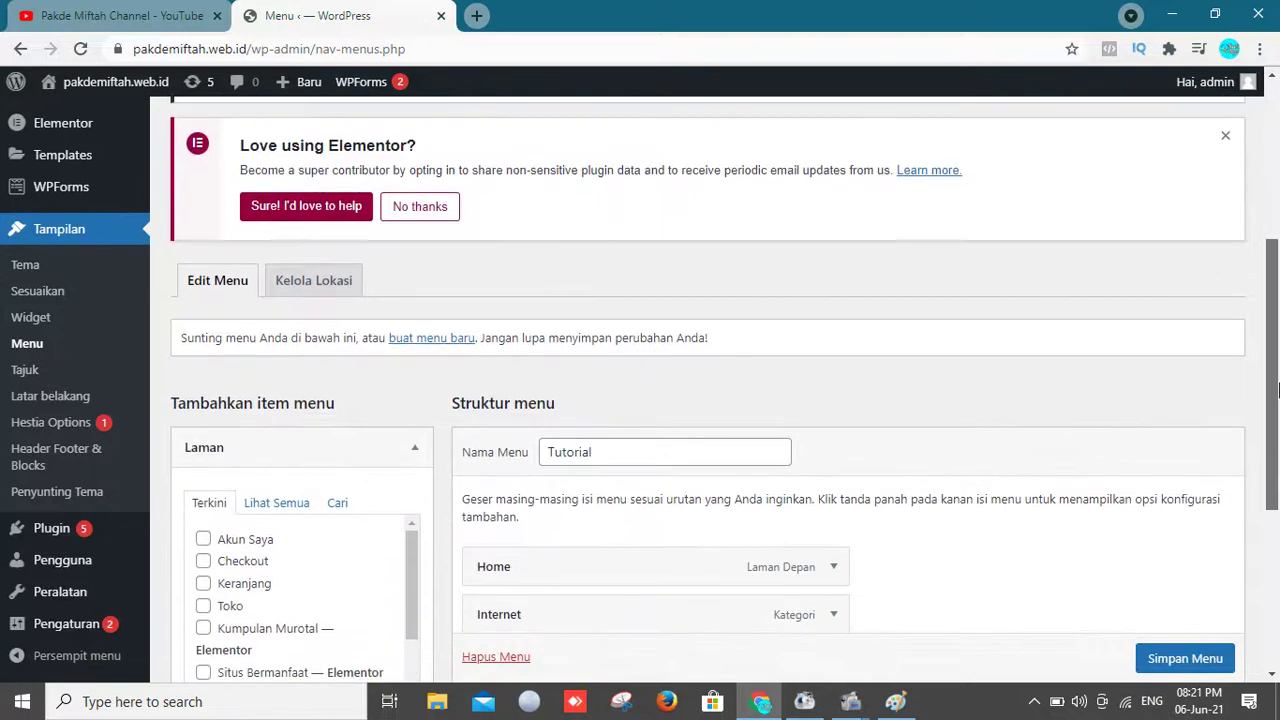
left_click(467, 341)
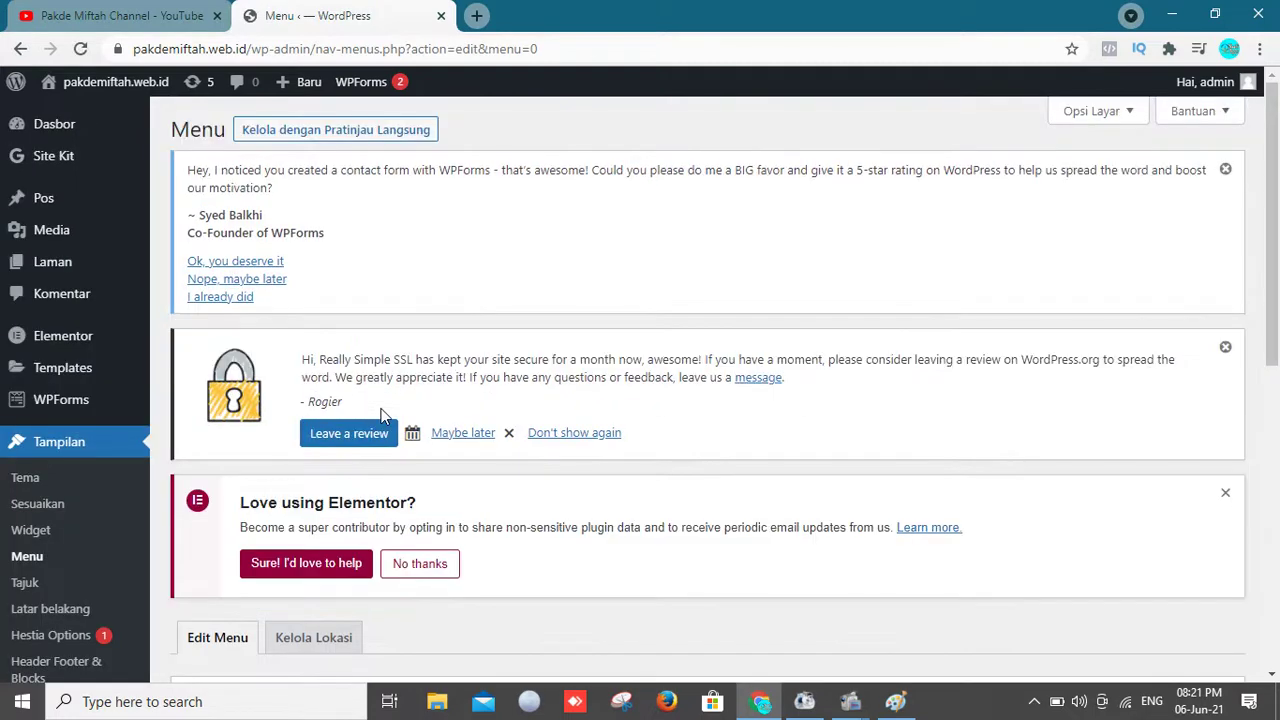
left_click_drag(1275, 309, 1277, 521)
left_click(648, 352)
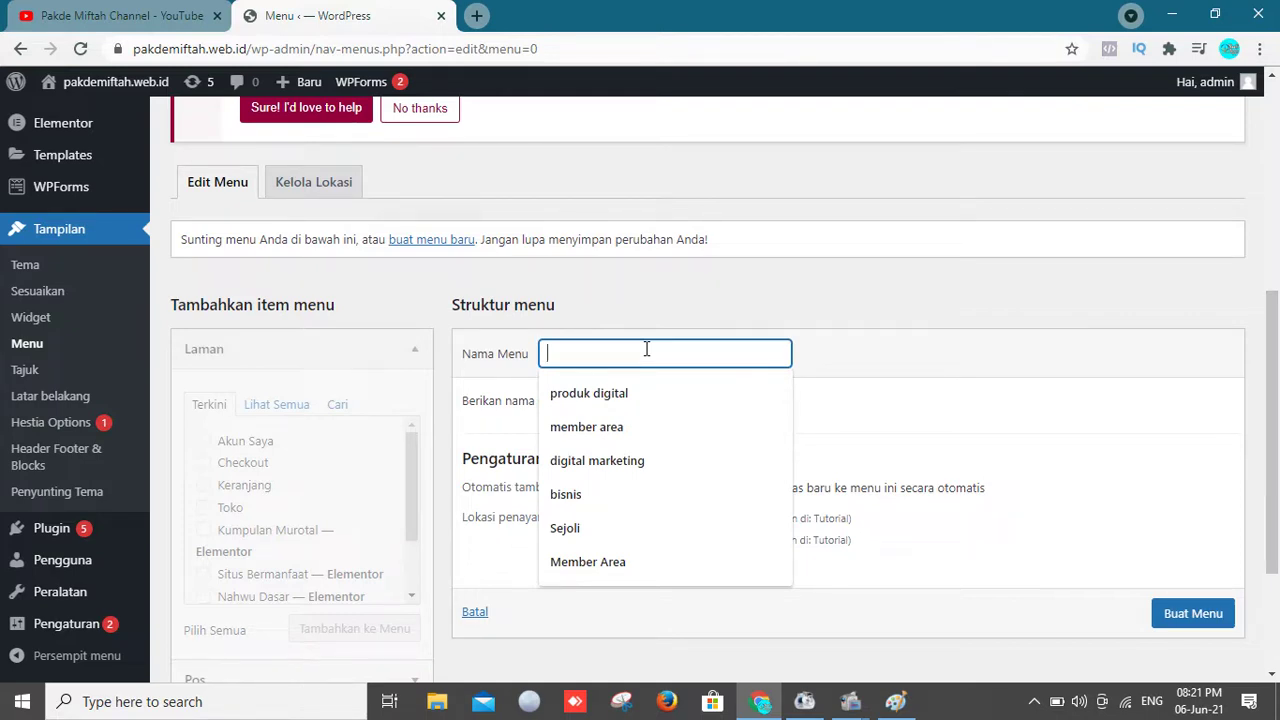
type("uji coba")
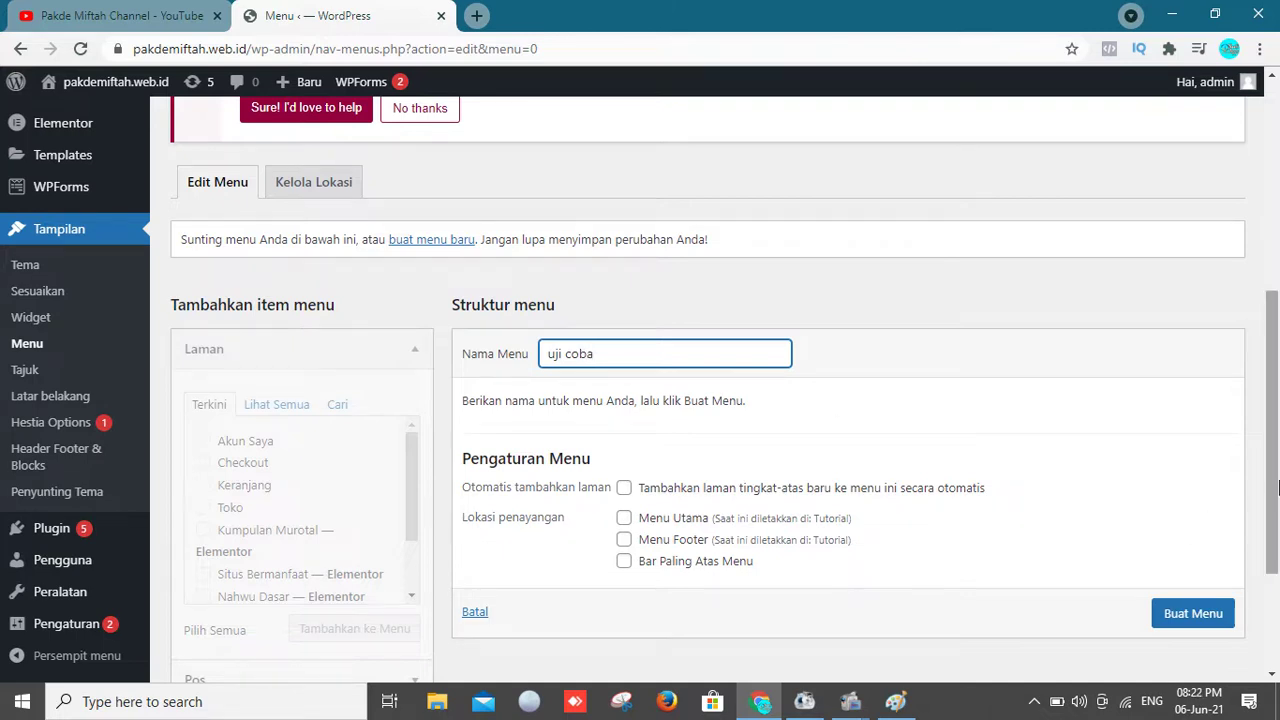
Step: Assign the new menu to the Menu Utama and Menu Footer display locations and create it
left_click_drag(1273, 489, 1273, 569)
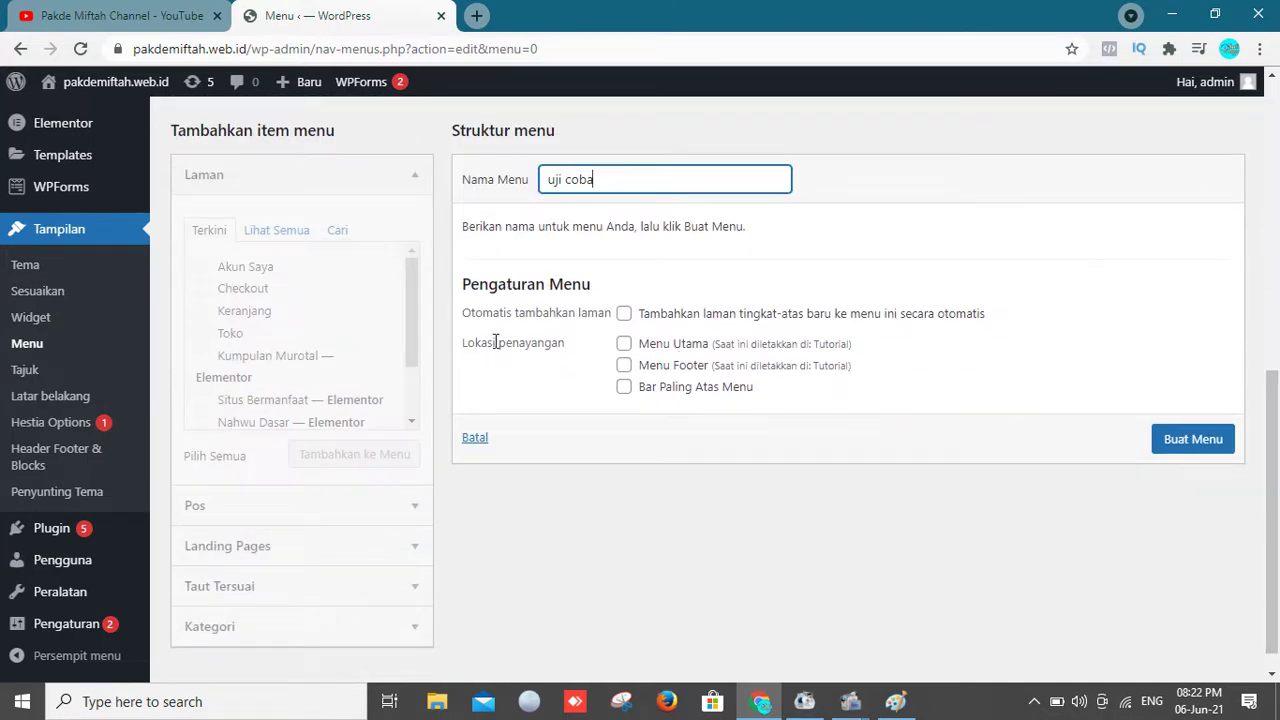
left_click(626, 346)
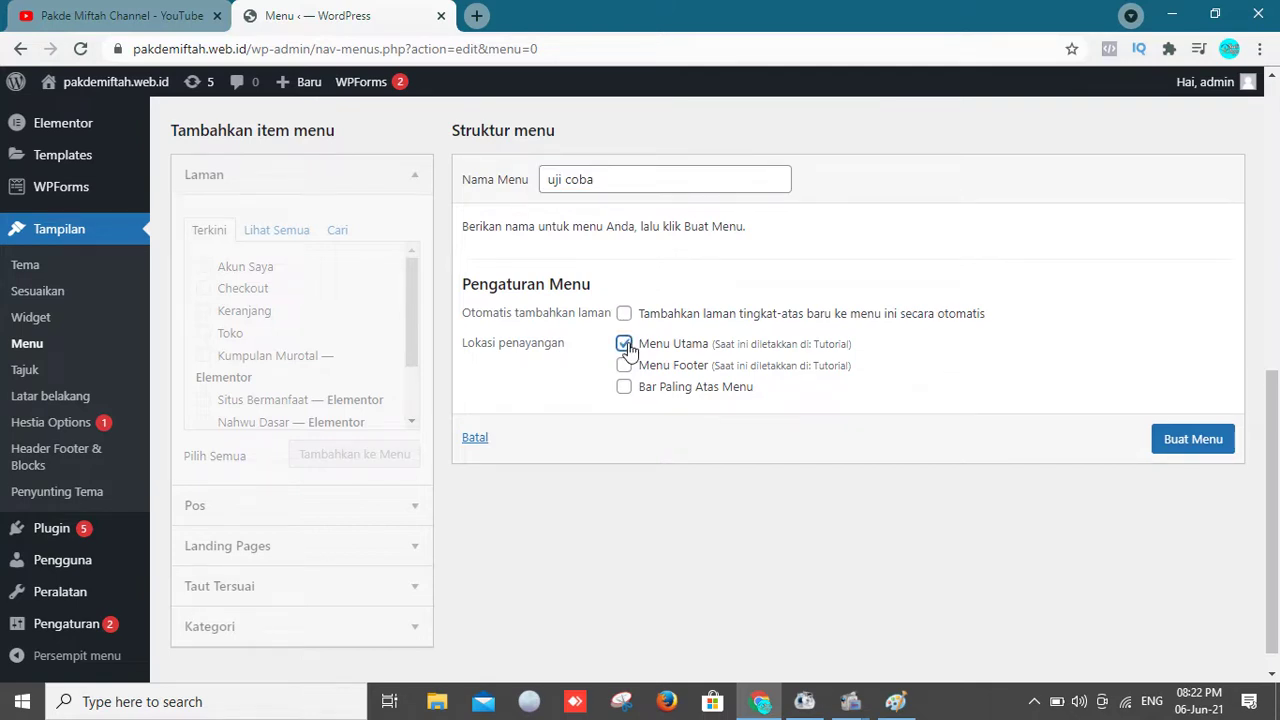
left_click(625, 366)
left_click(1222, 447)
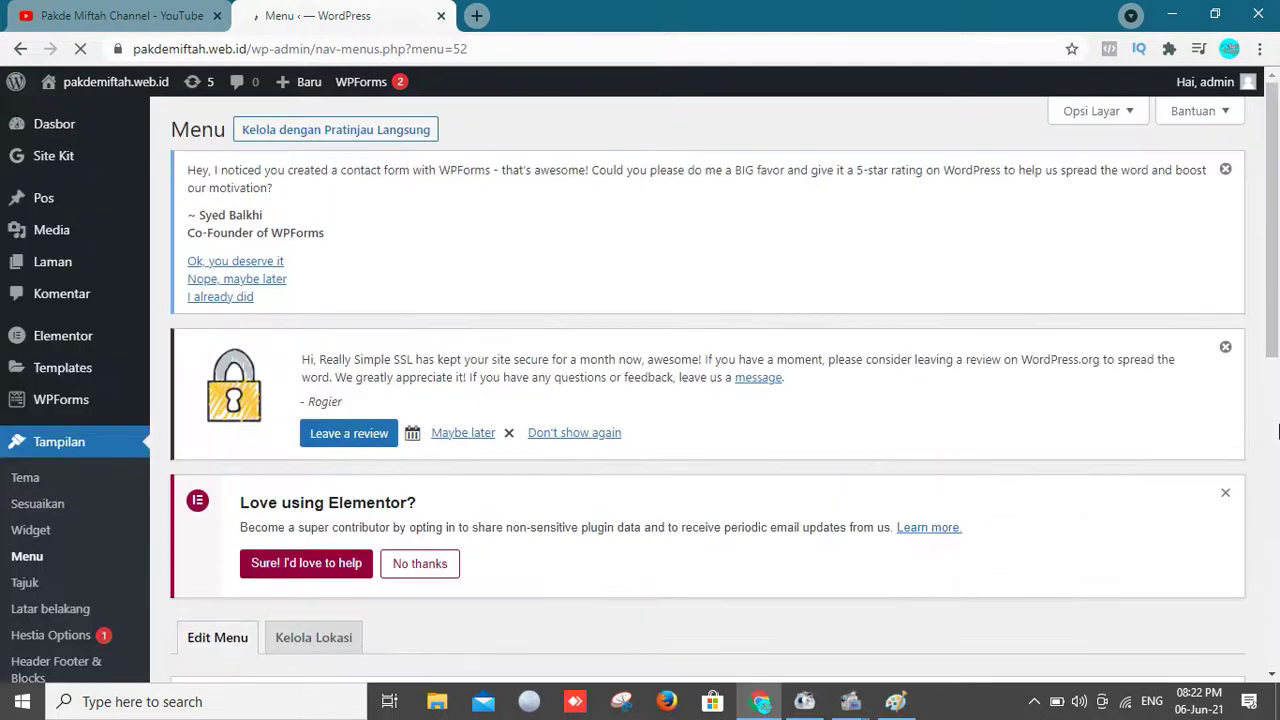
left_click_drag(1275, 385, 1274, 503)
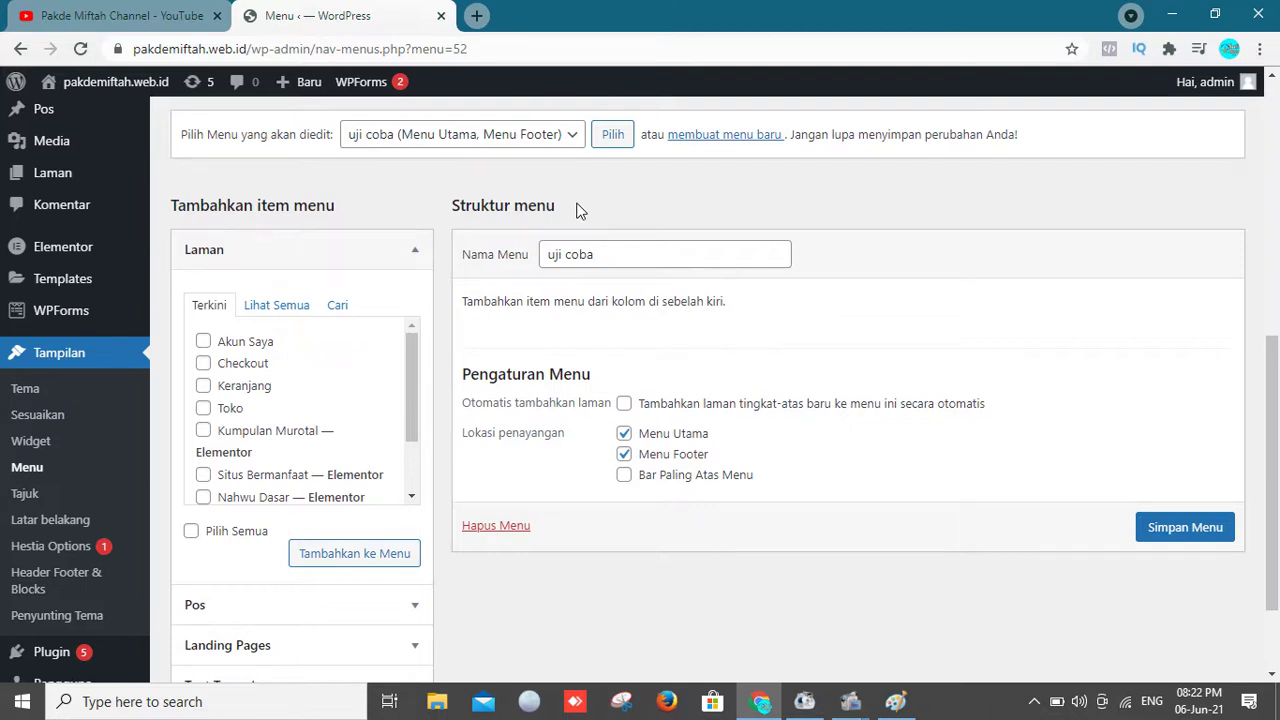
Step: Open pakdemiftah.web.id in a new browser tab to check the header menu on the live site
left_click(470, 18)
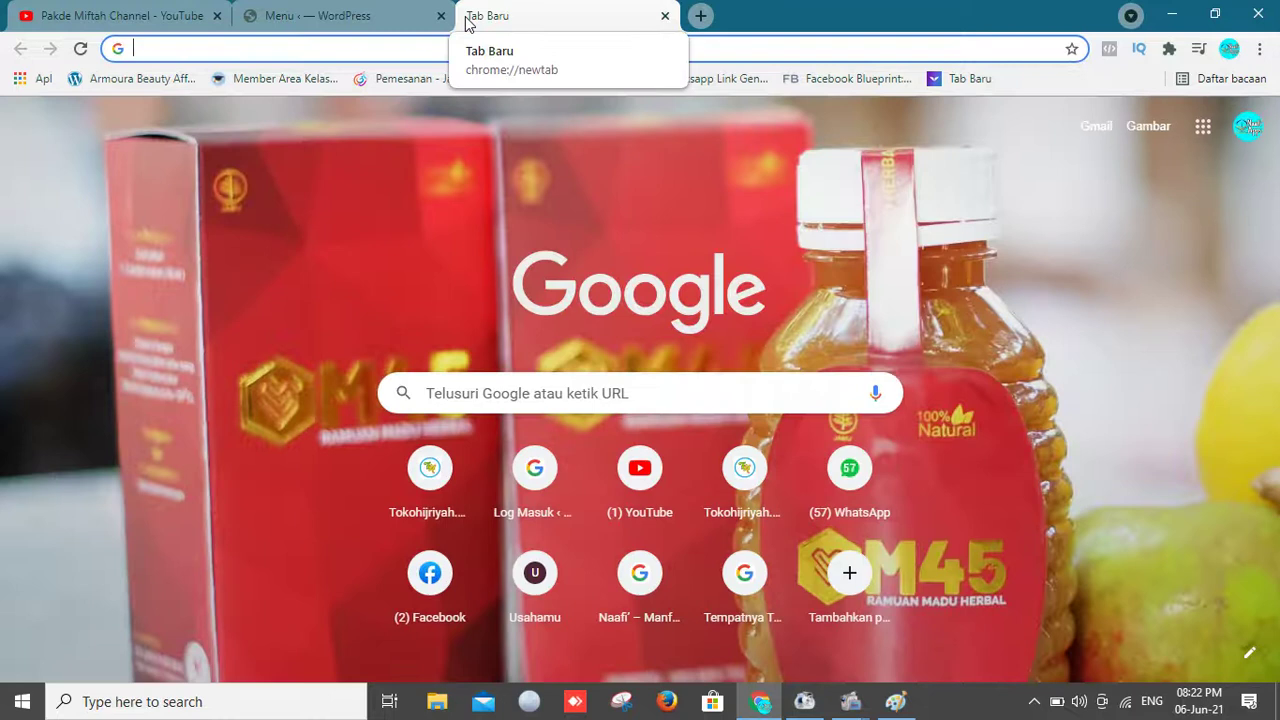
type("pakdemiftah.web.id")
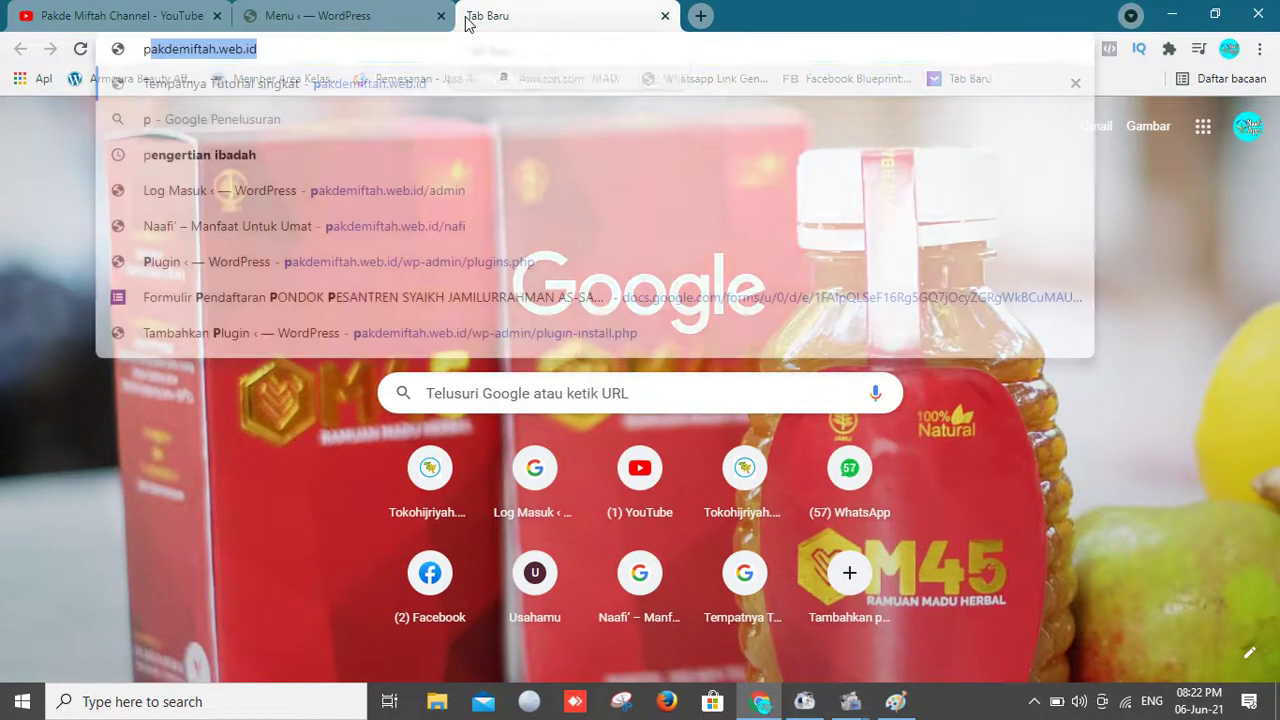
key("Return")
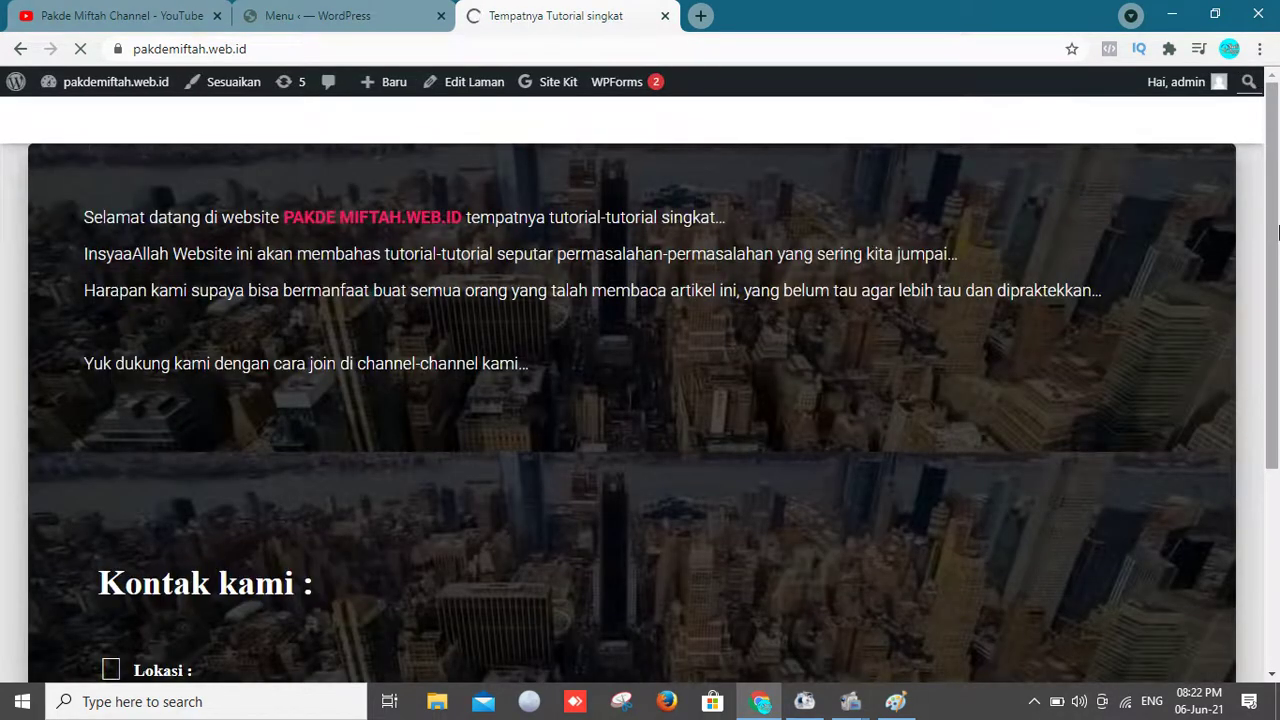
left_click_drag(1276, 183, 1274, 147)
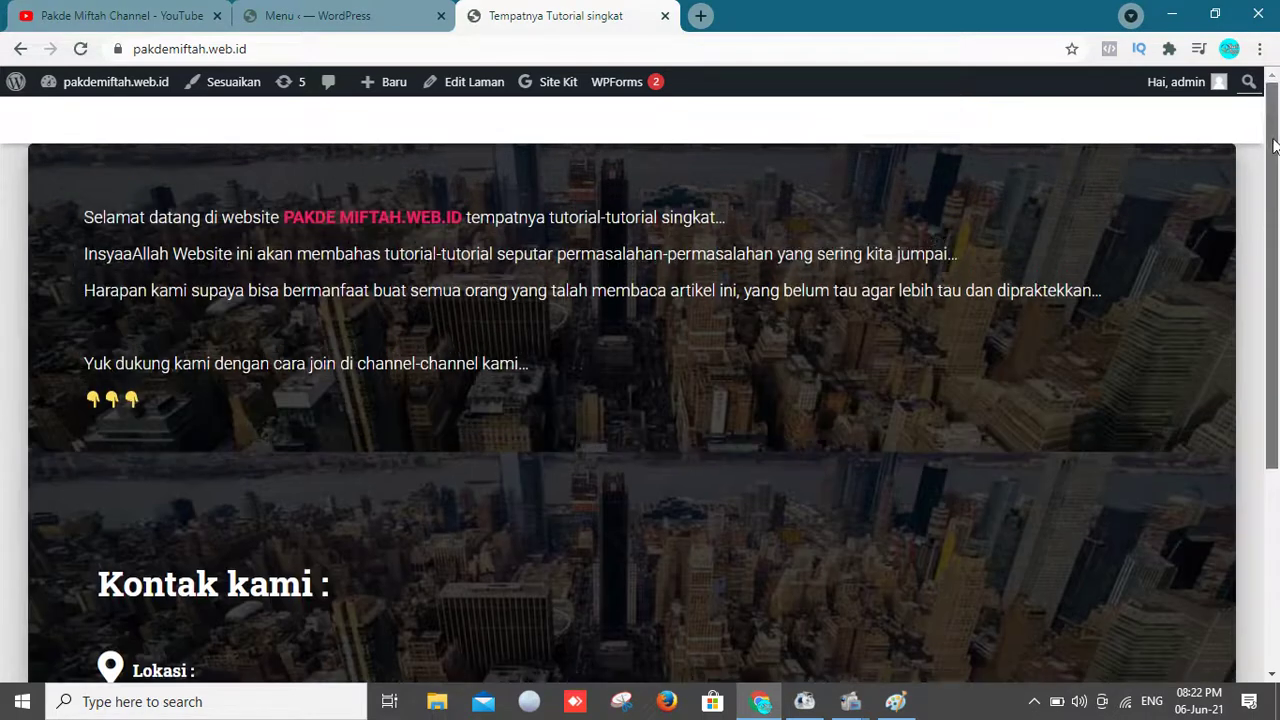
Step: Load rumaysho.com in the same tab to view its navigation menu as an example
left_click(593, 40)
type("r")
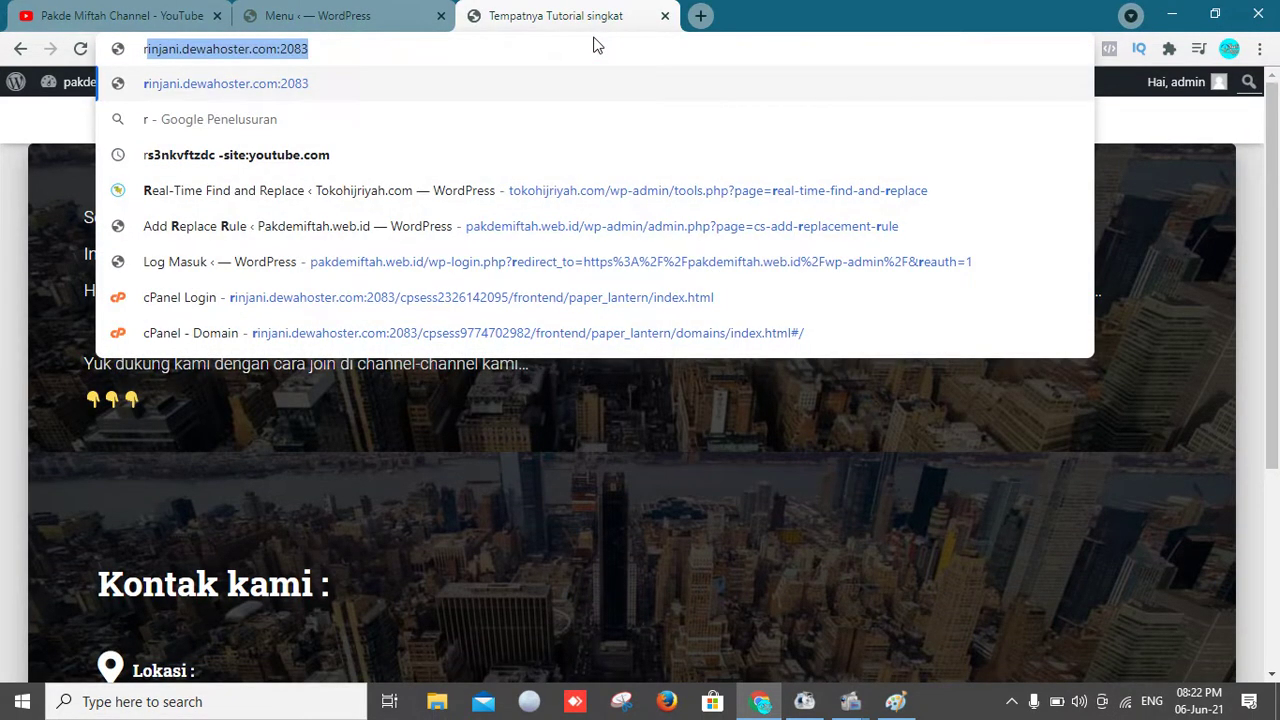
type("u")
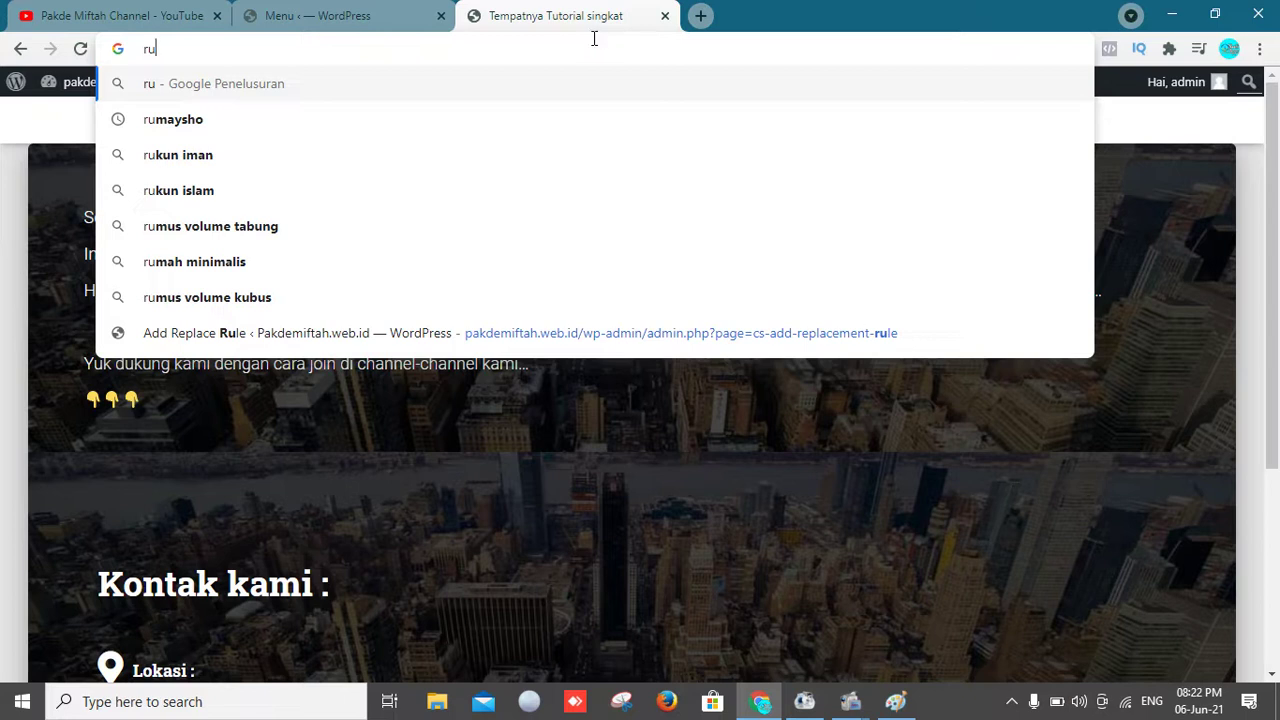
type("ma")
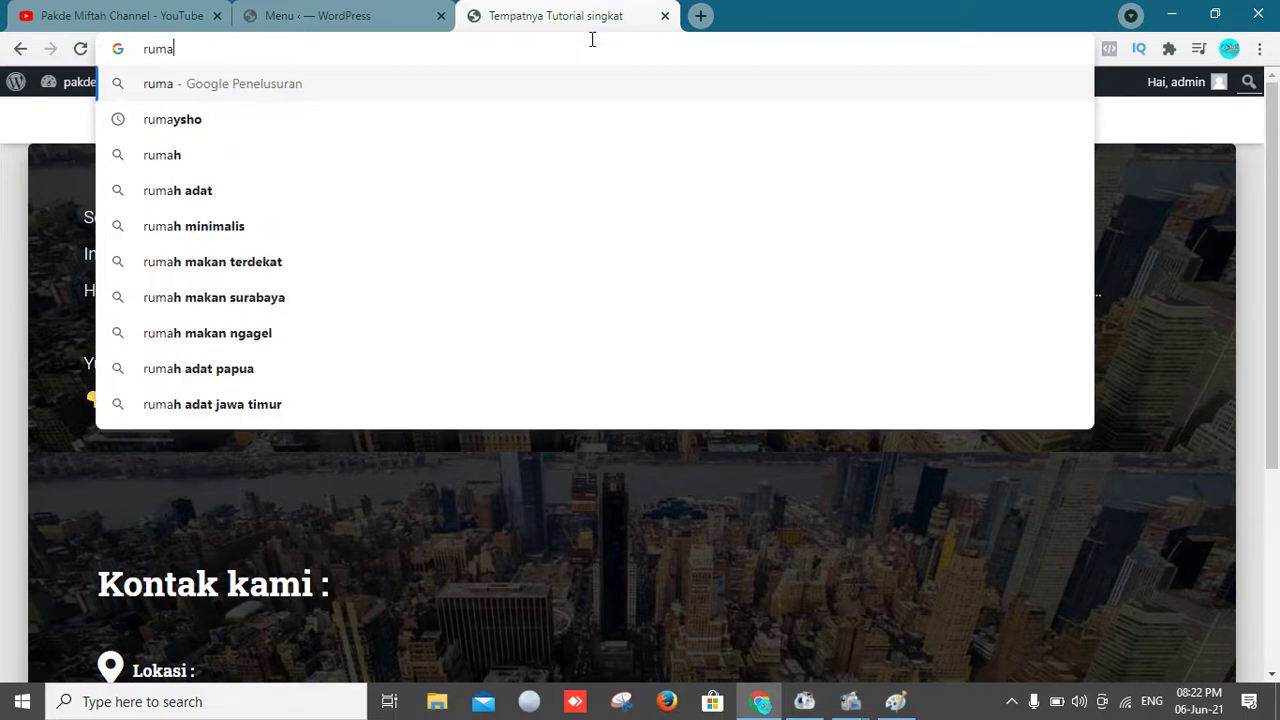
type("yshi")
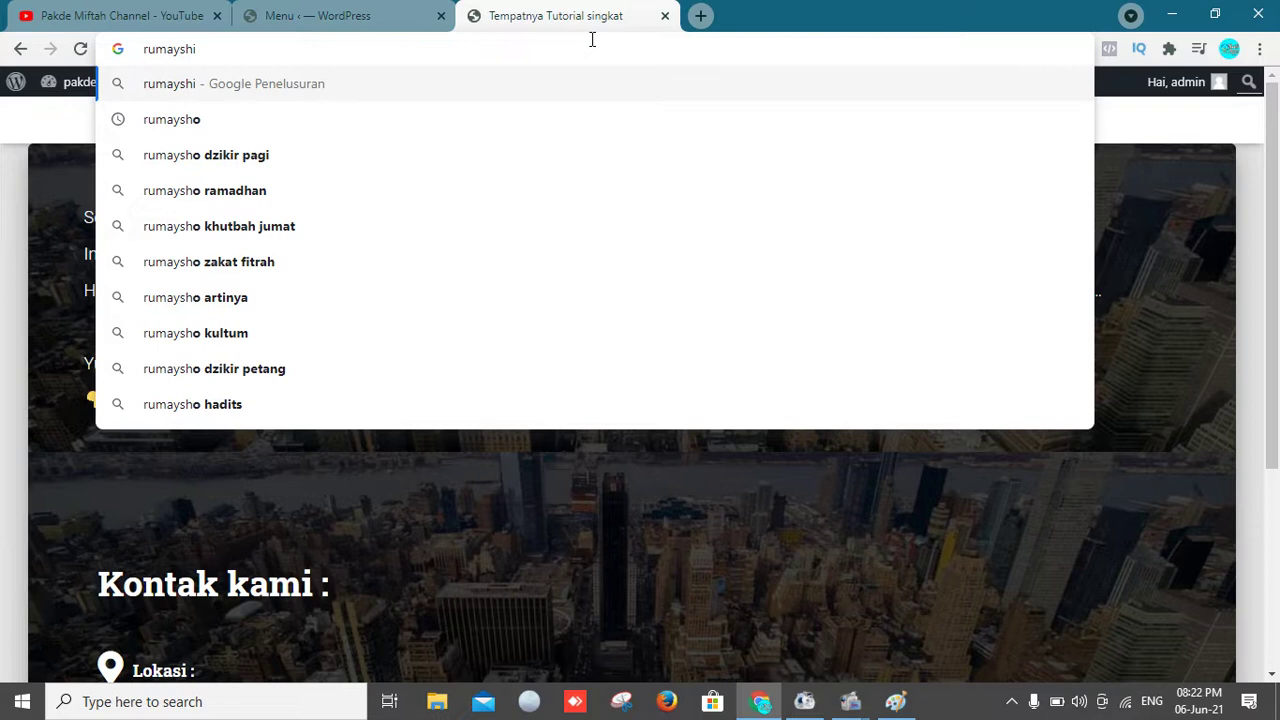
key("BackSpace")
type("o.com")
key("Return")
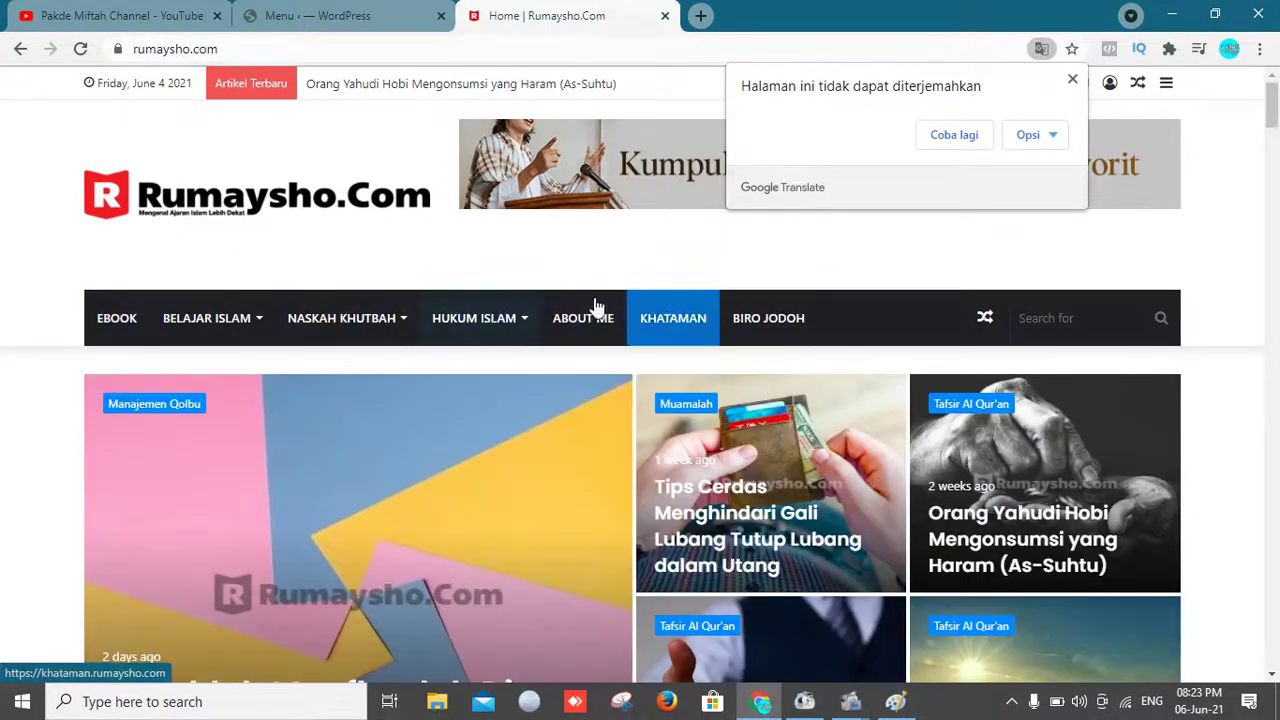
Step: Return to the WordPress menu editor, add the Nahwu Dasar page to the "uji coba" menu, and save the menu
left_click(340, 16)
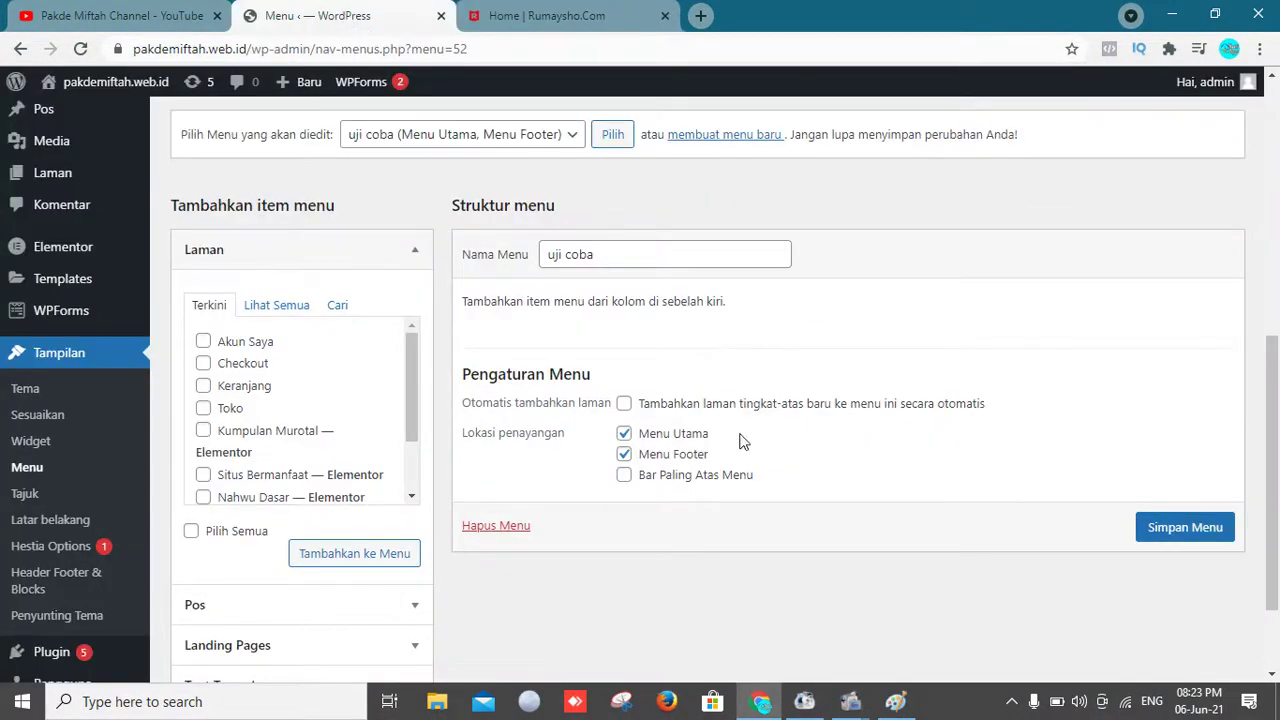
left_click_drag(1277, 393, 1278, 456)
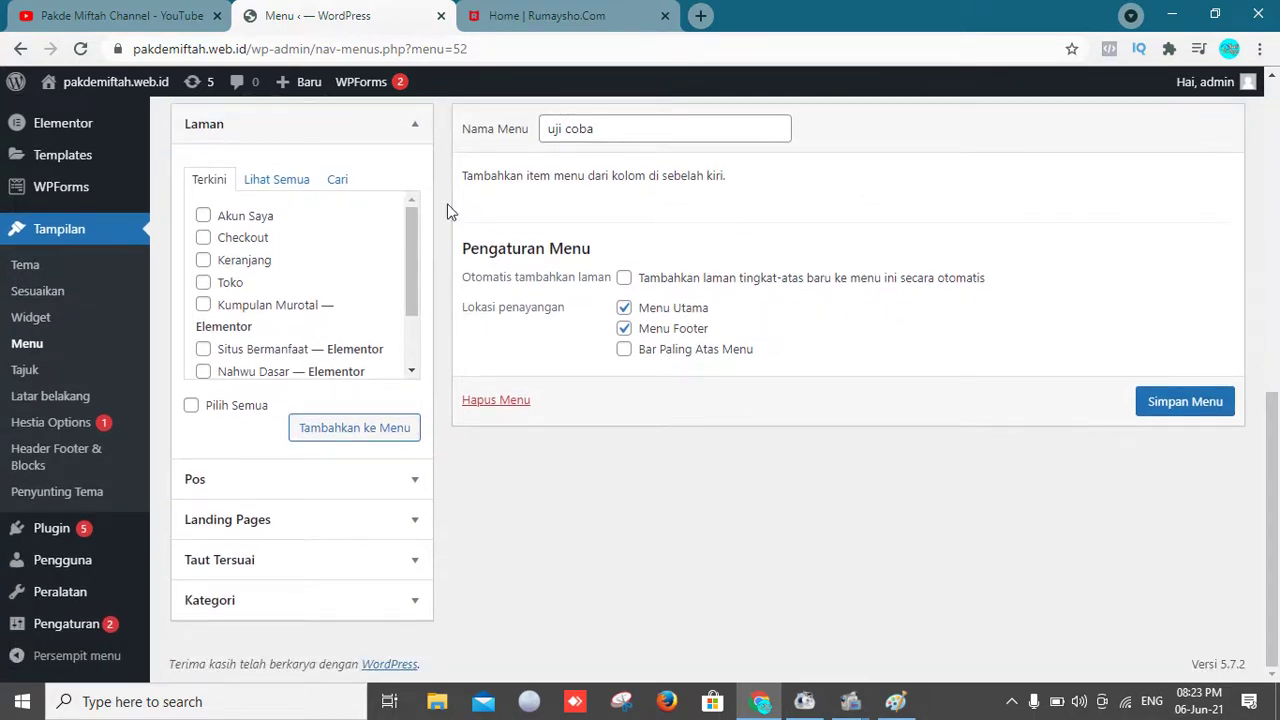
left_click(417, 124)
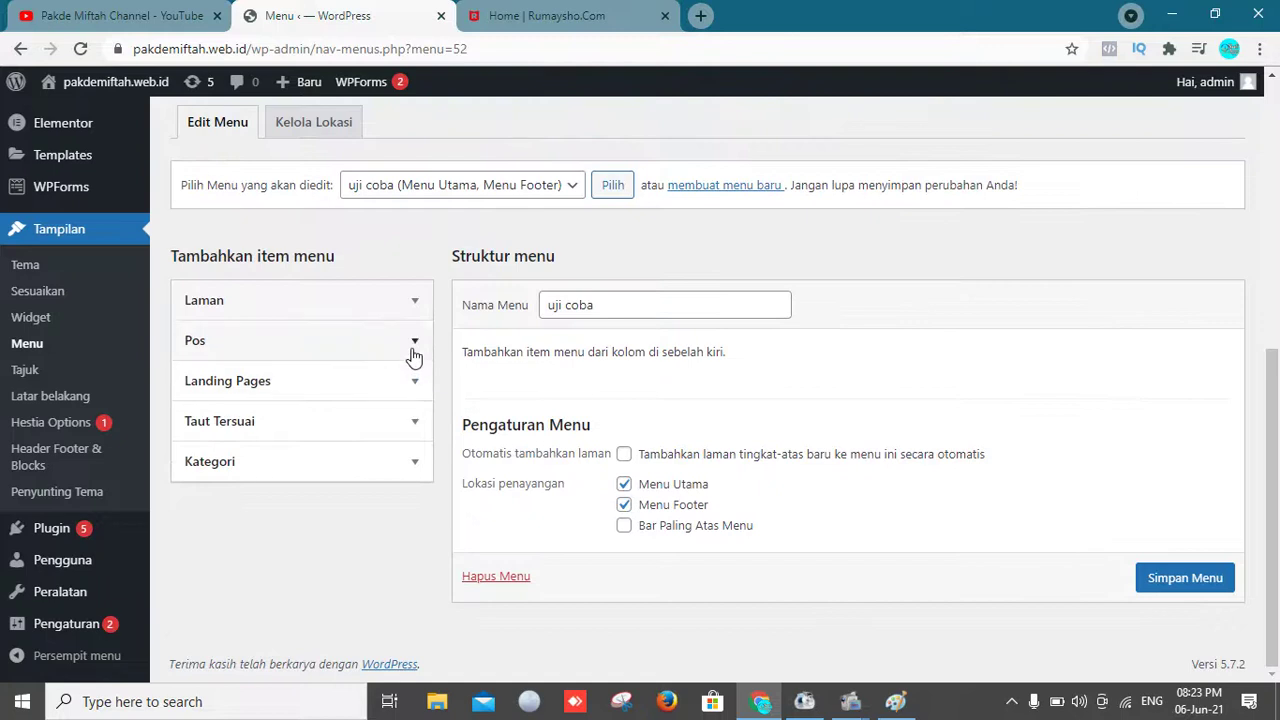
left_click(411, 316)
scroll(408, 335, "down", 3)
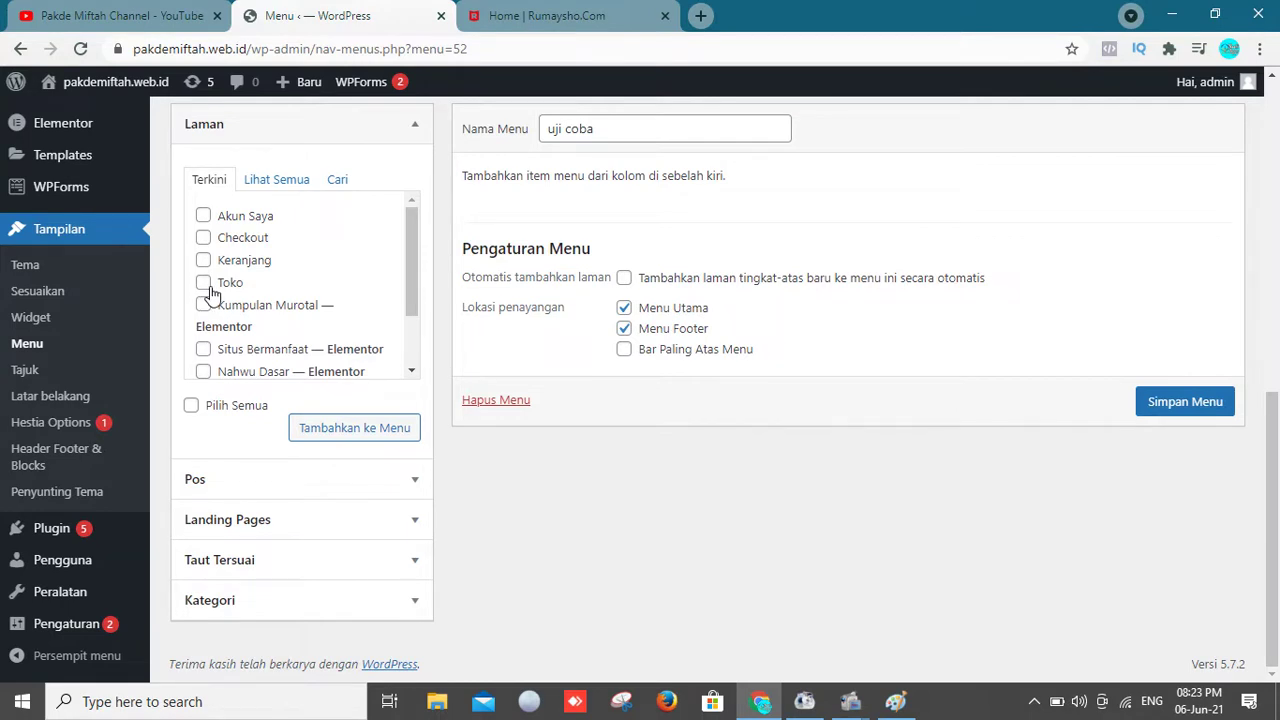
left_click_drag(409, 267, 415, 333)
left_click(415, 333)
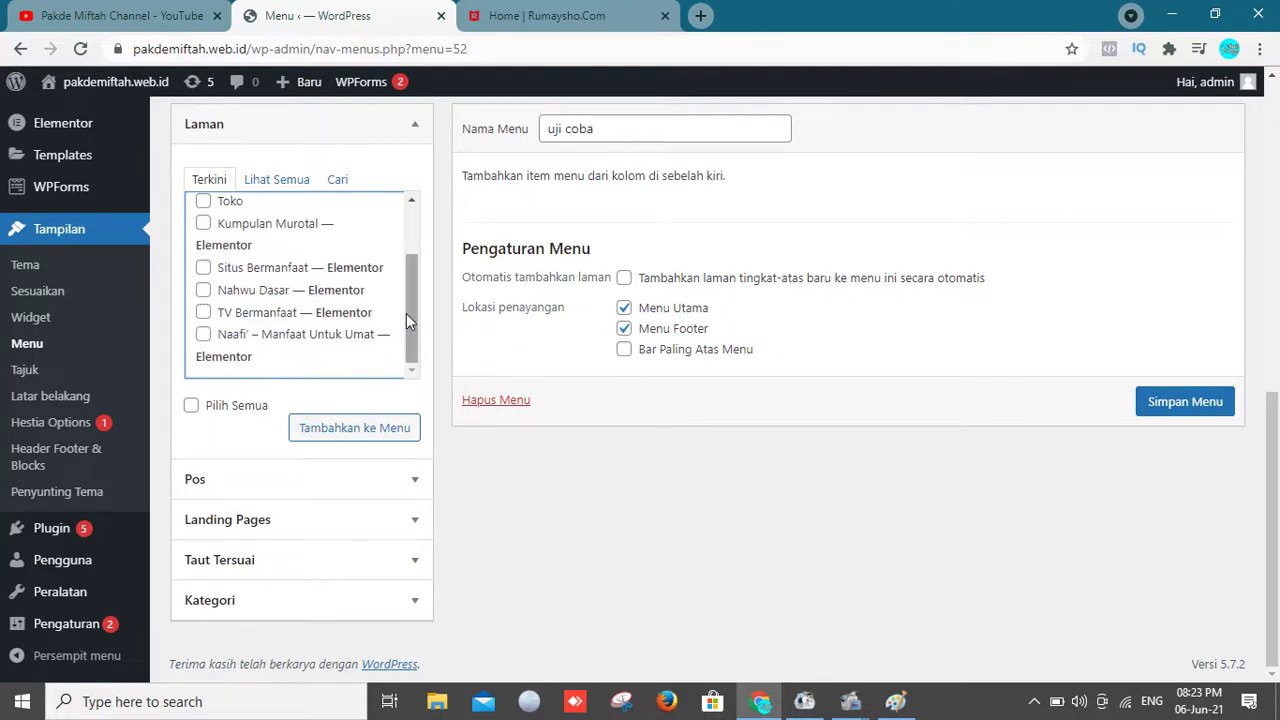
left_click_drag(406, 313, 413, 239)
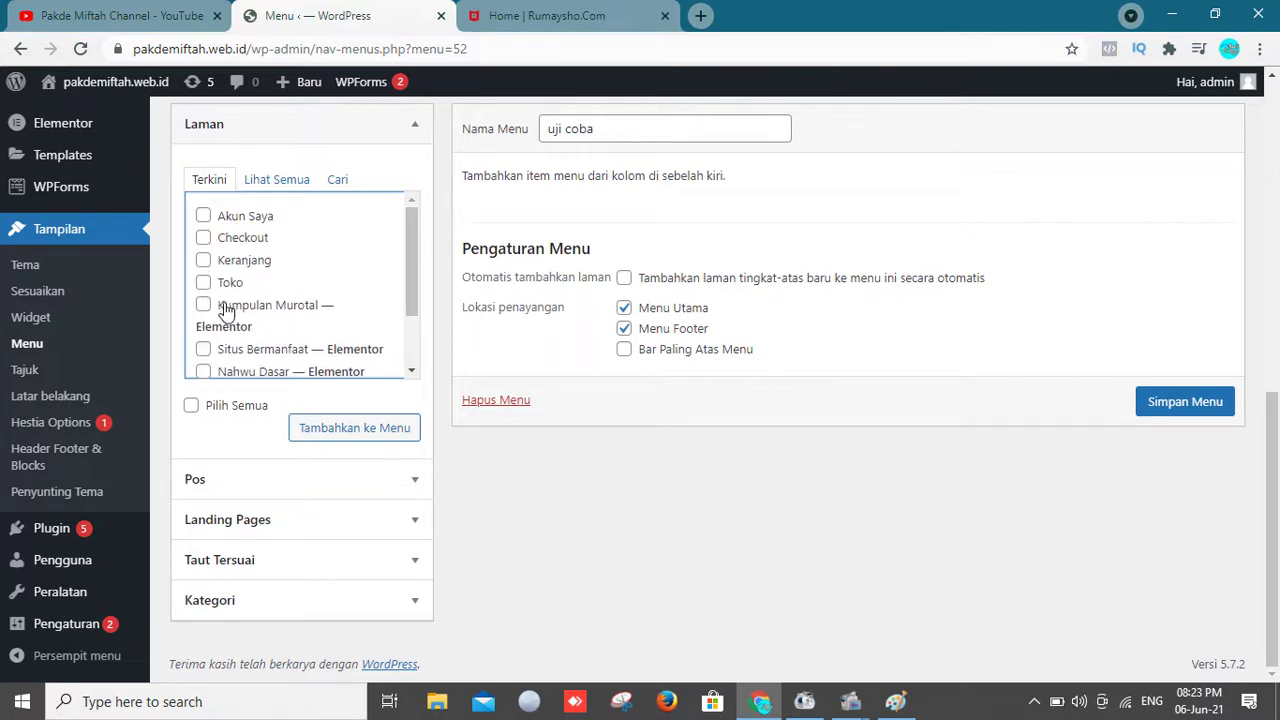
left_click_drag(409, 255, 408, 341)
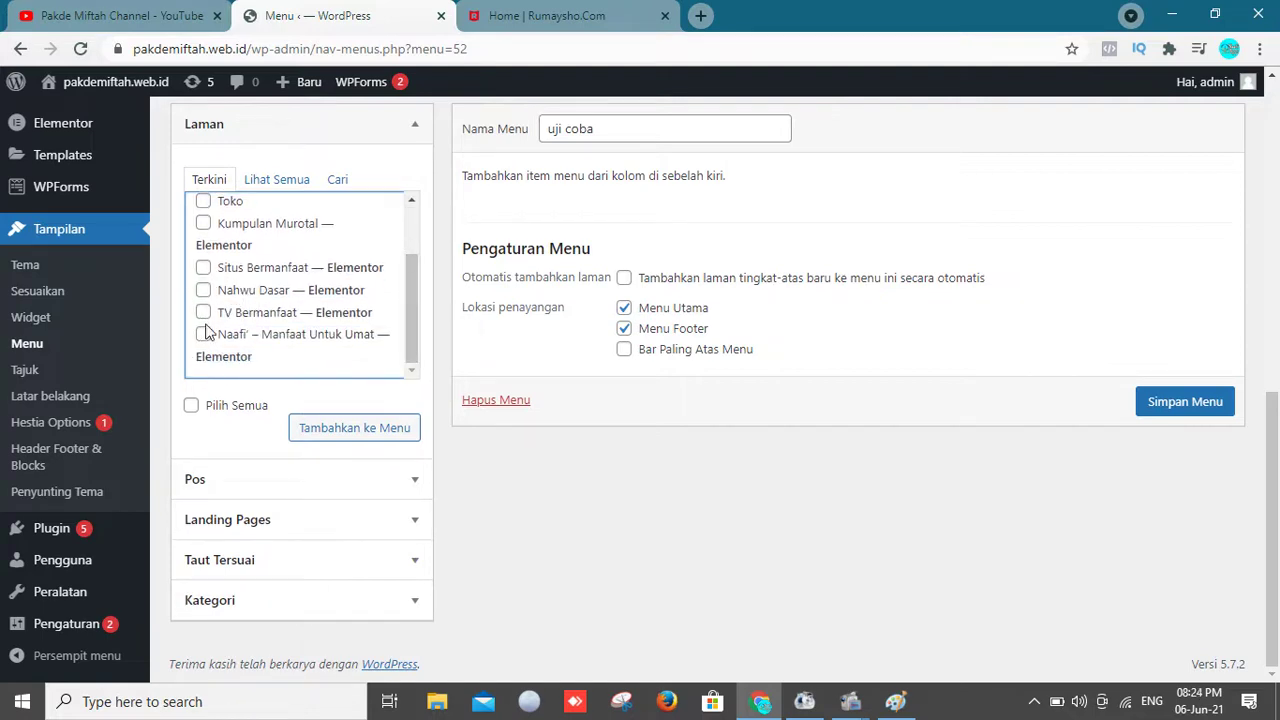
left_click(203, 290)
left_click(354, 428)
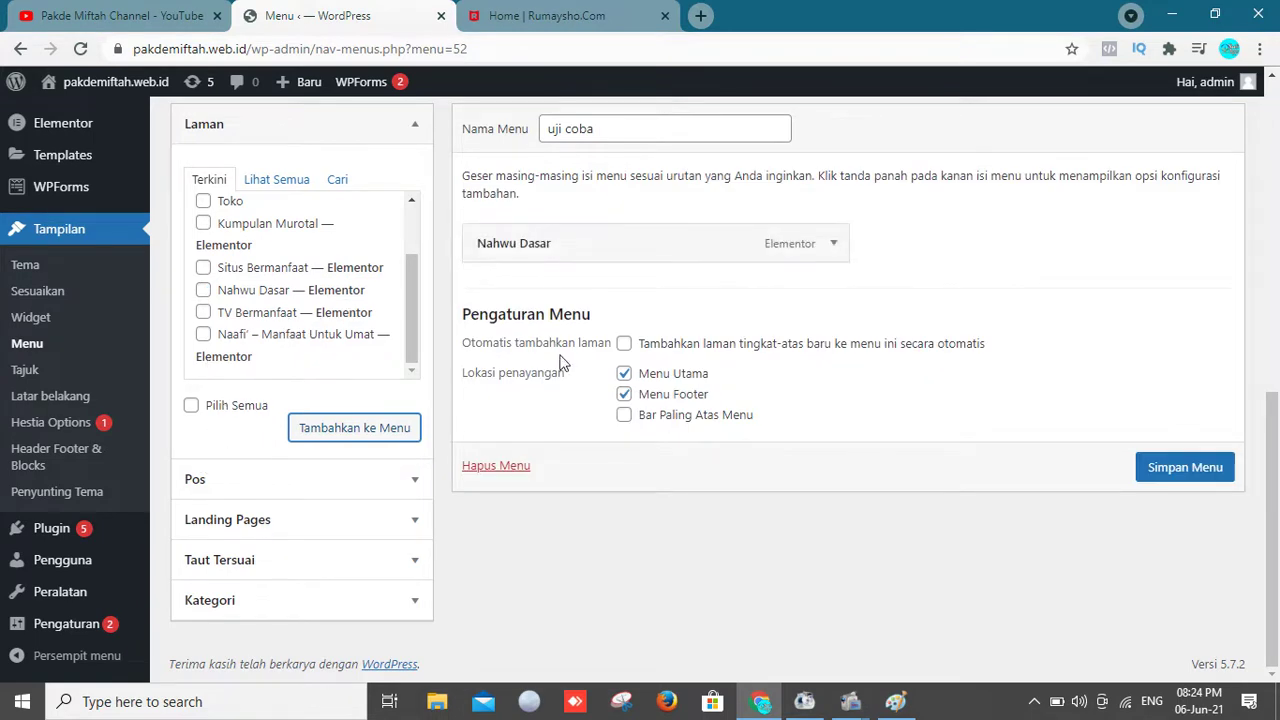
scroll(1267, 370, "up", 1)
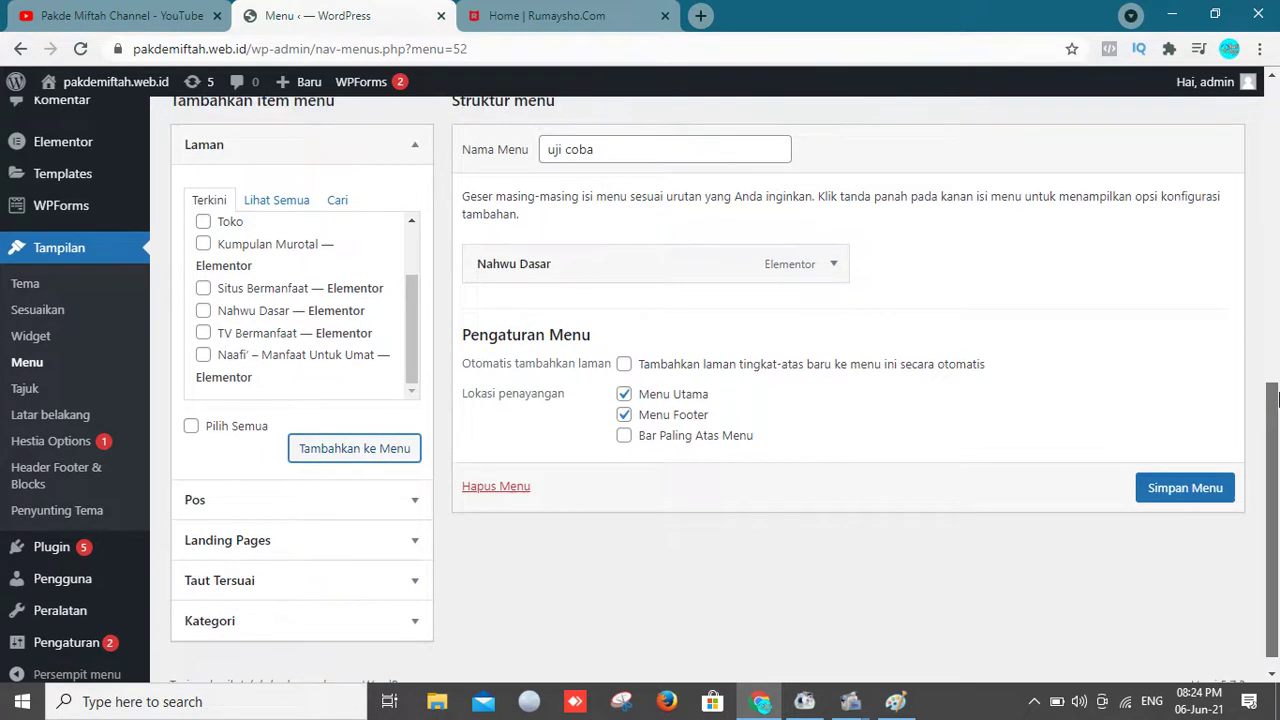
left_click(1188, 490)
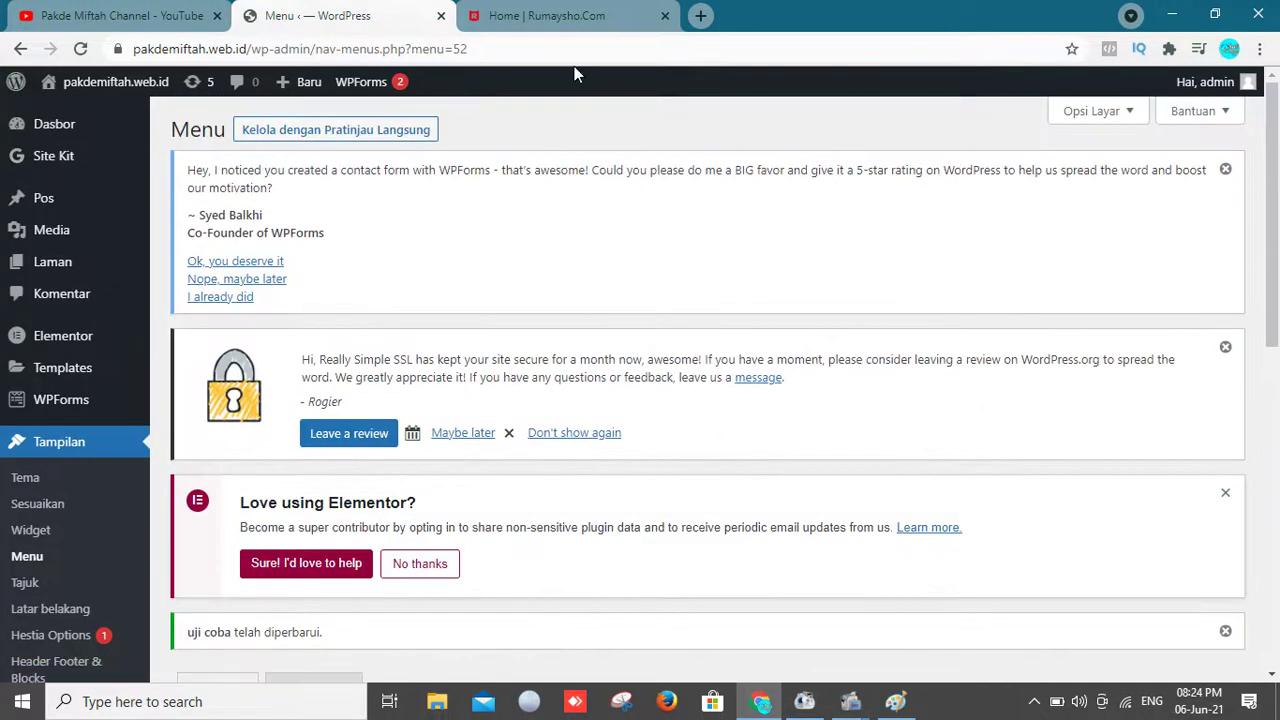
Step: Close the rumaysho.com page and load pakdemiftah.web.id in a new tab to check the saved menu on the site
left_click(545, 16)
left_click(541, 49)
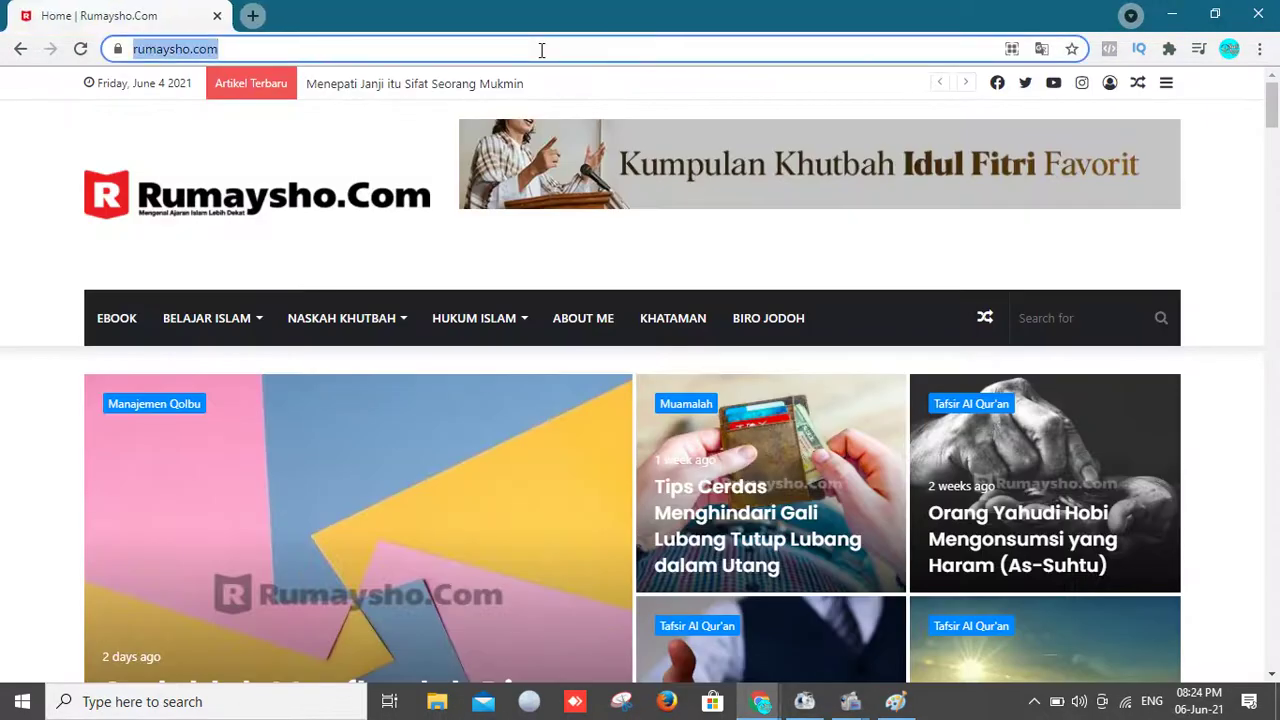
left_click(217, 16)
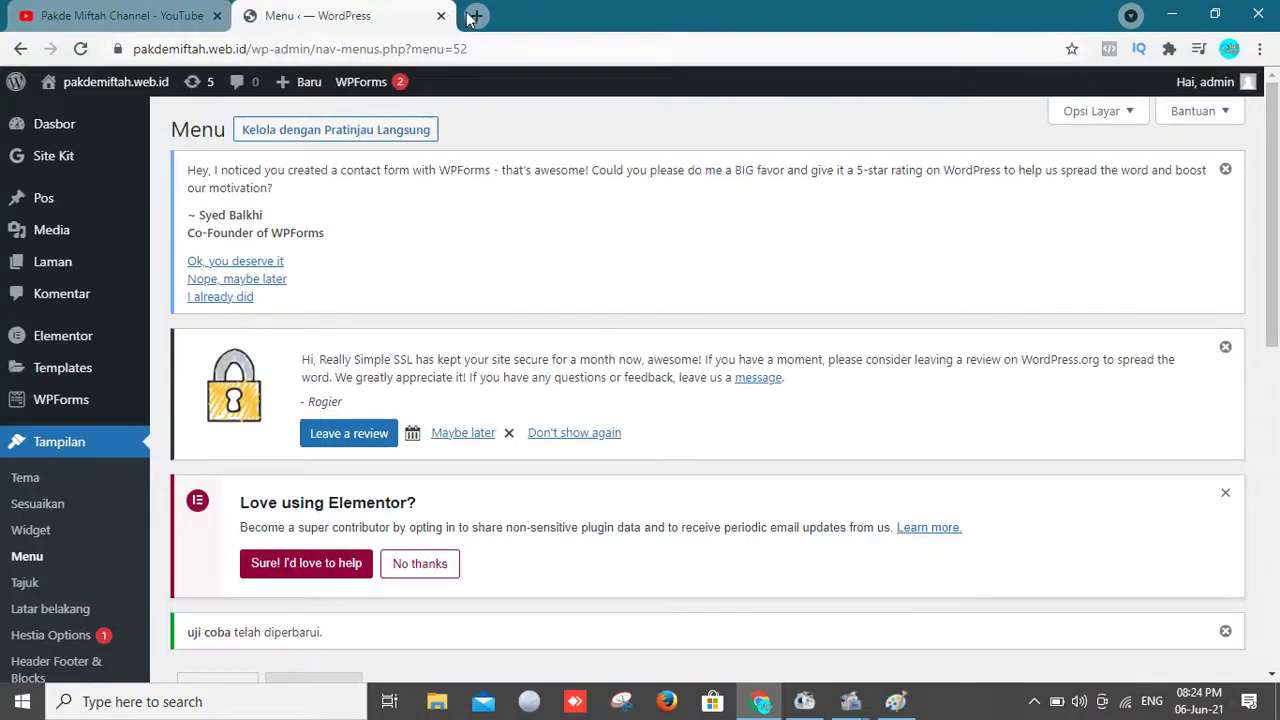
left_click(474, 16)
type("p")
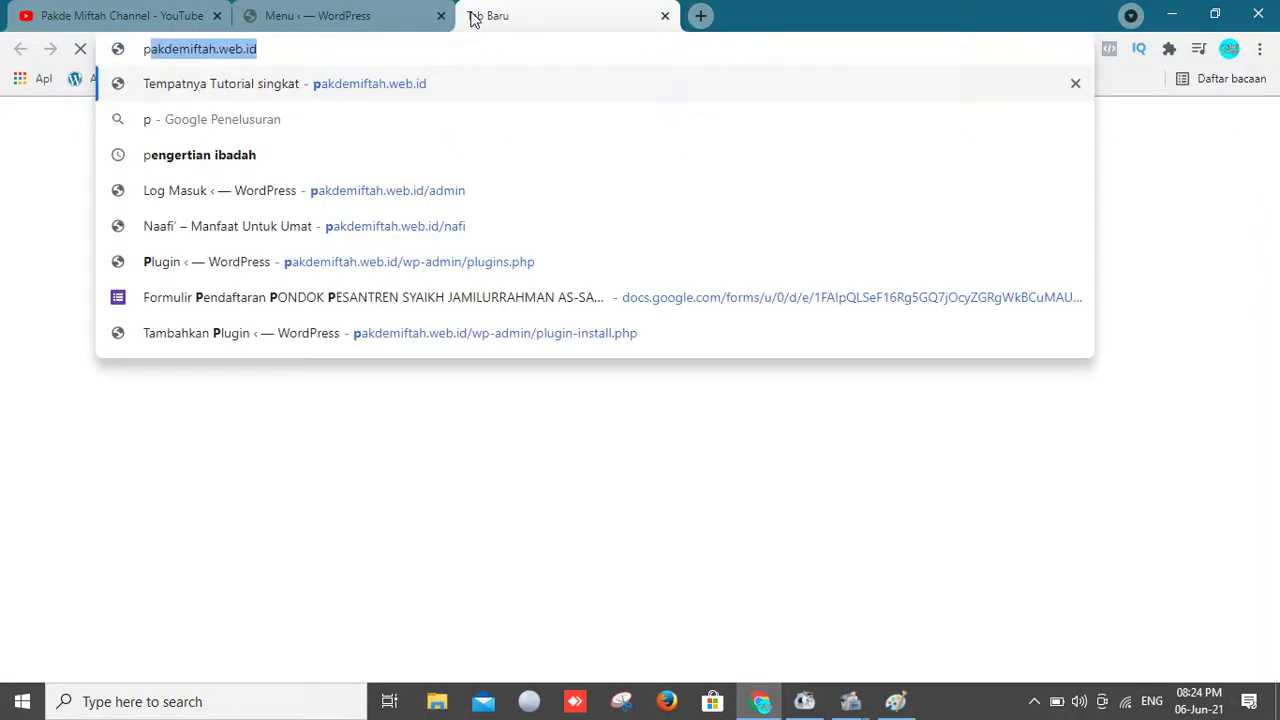
key("Return")
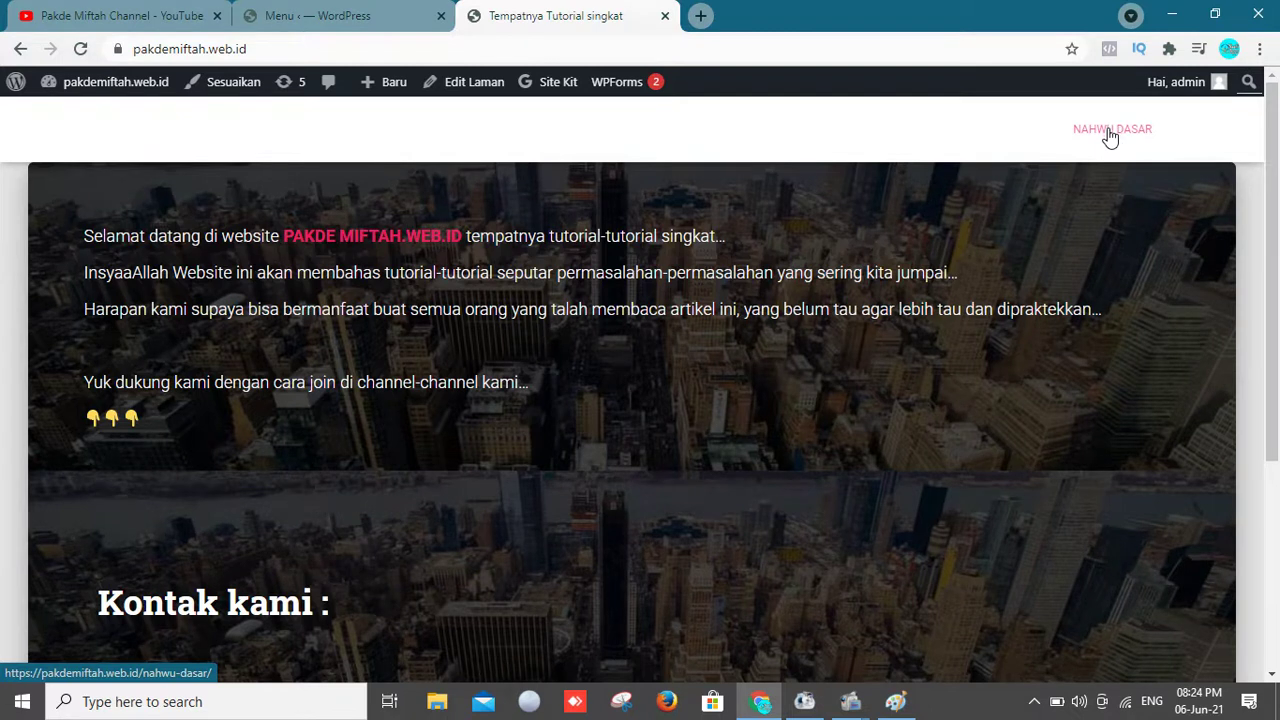
Step: Open the Nahwu Dasar menu link on the live site to check its destination, and close that browser tab
left_click(1109, 133)
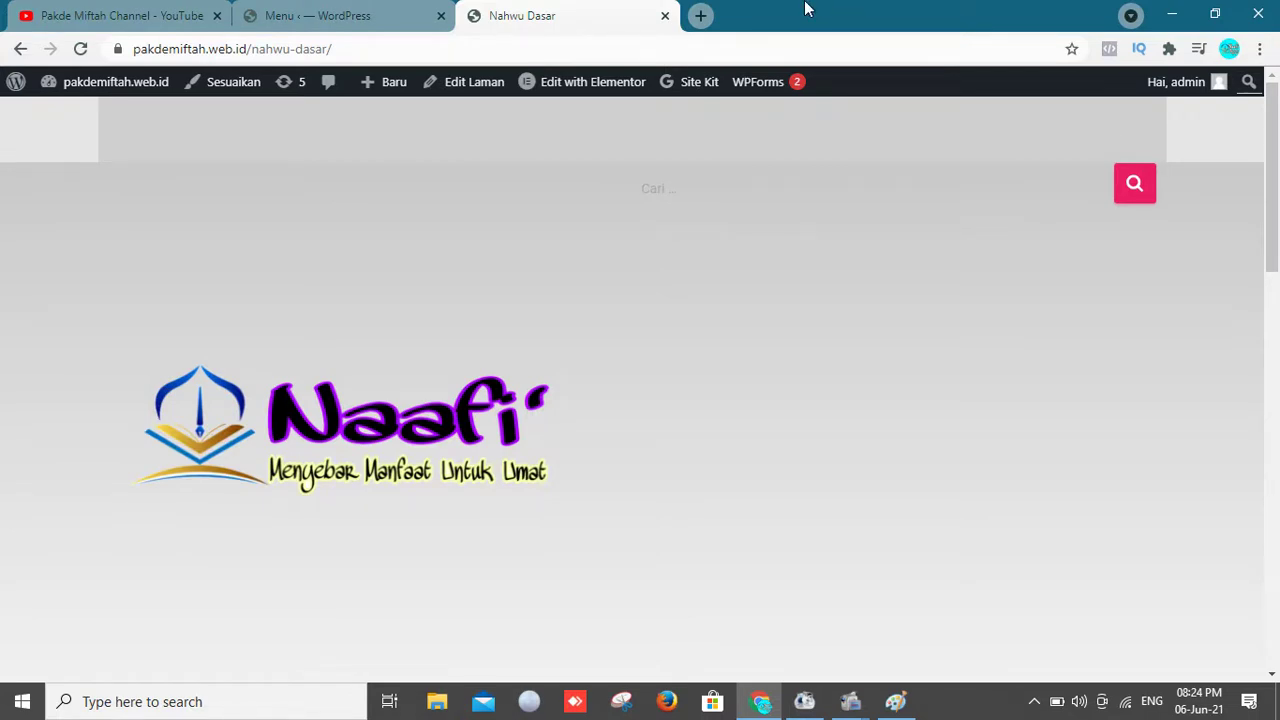
left_click(665, 16)
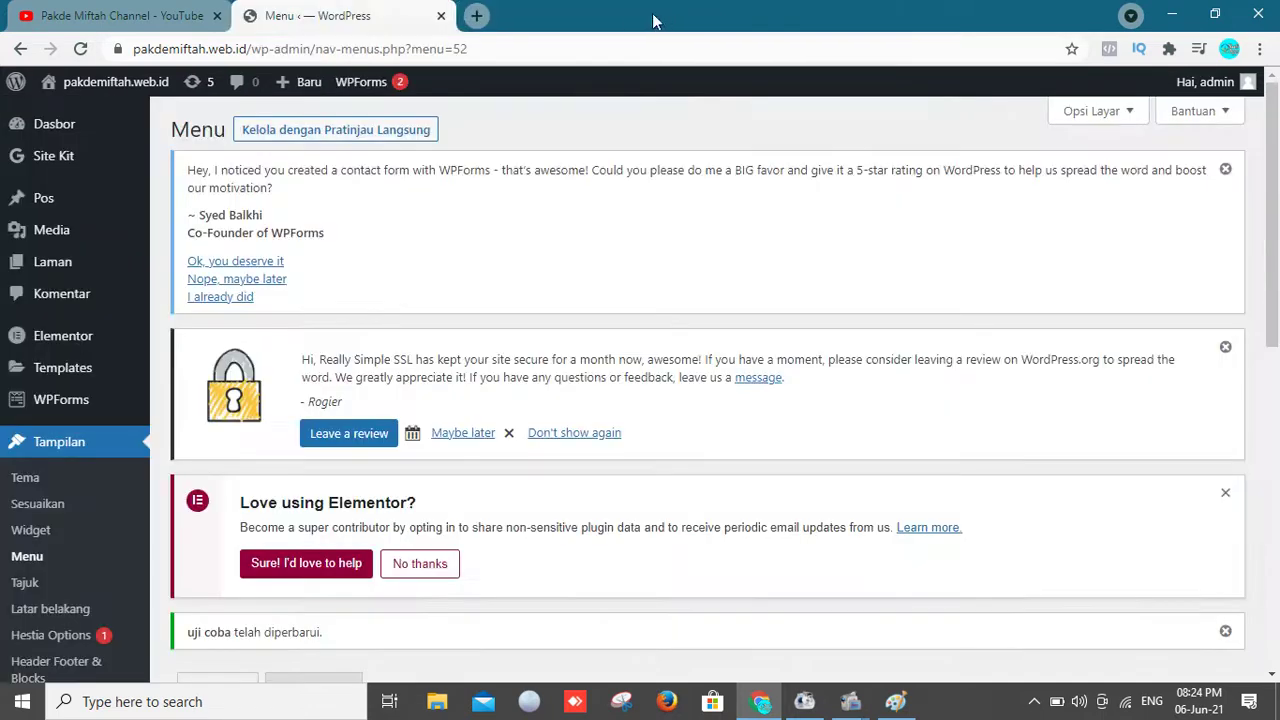
Step: Remove the Nahwu Dasar item from the "uji coba" menu structure and save the menu
left_click_drag(1274, 210, 1277, 450)
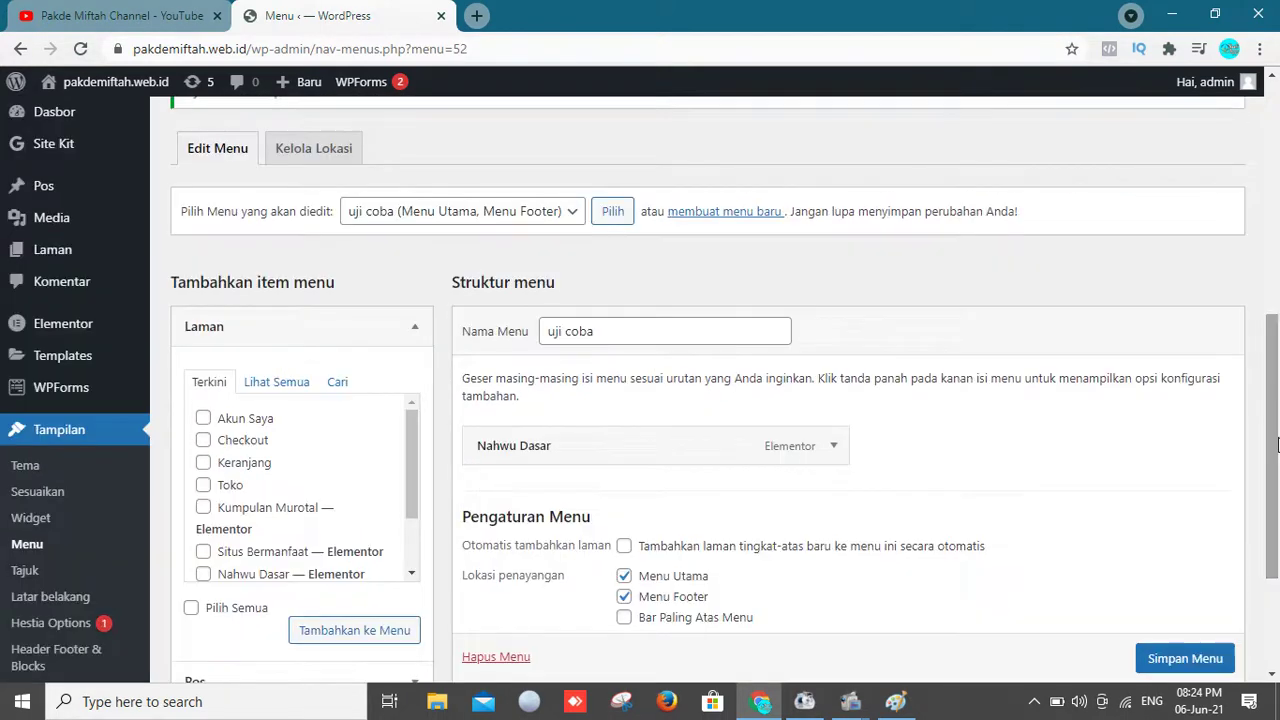
left_click(825, 452)
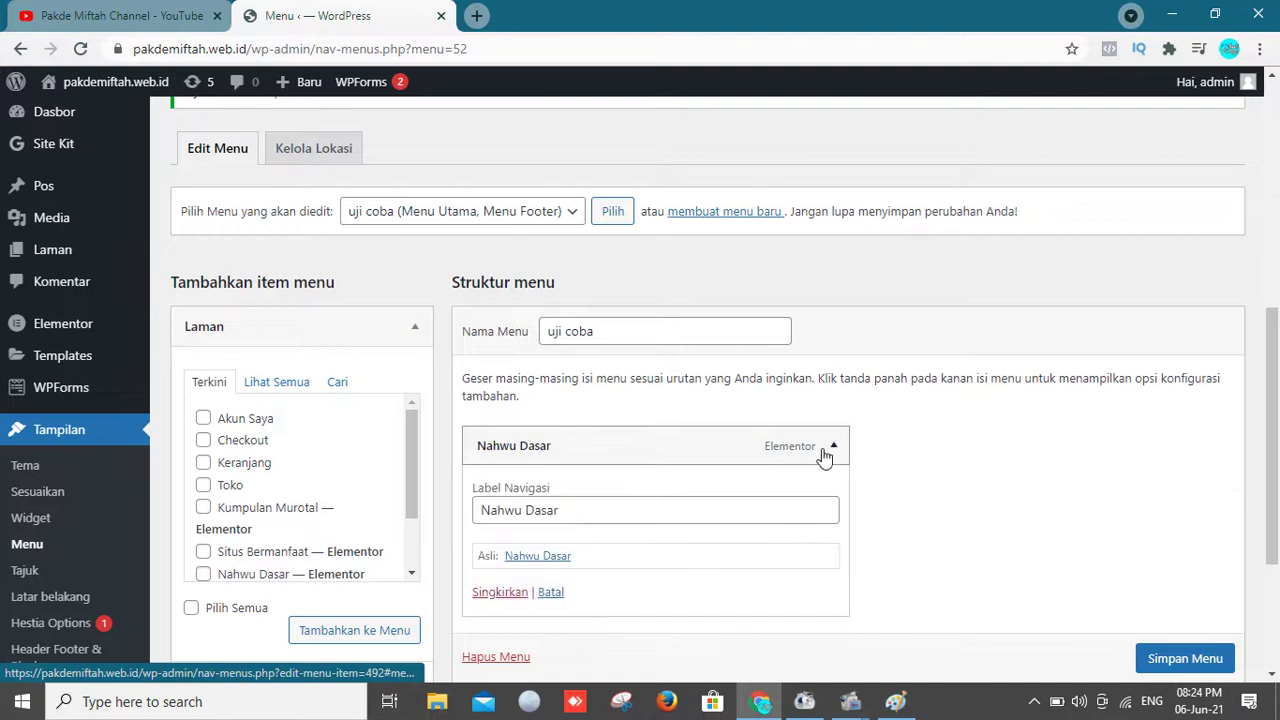
left_click(500, 592)
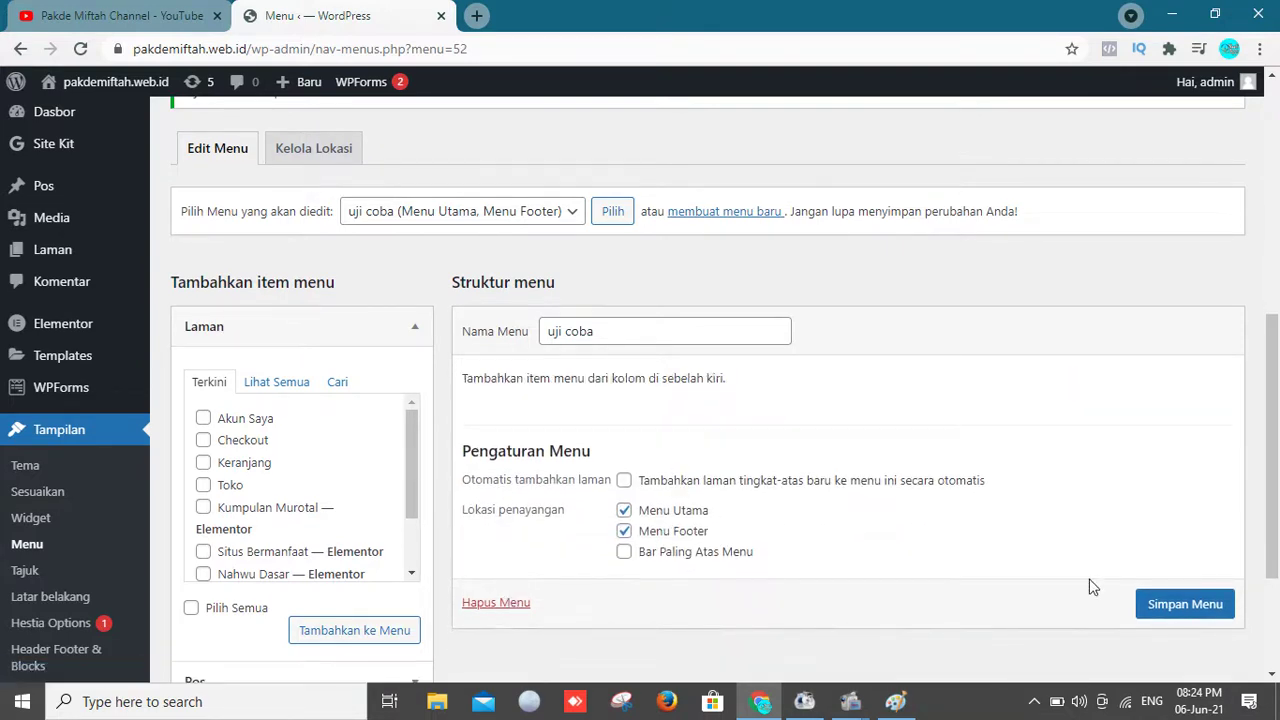
left_click(1157, 606)
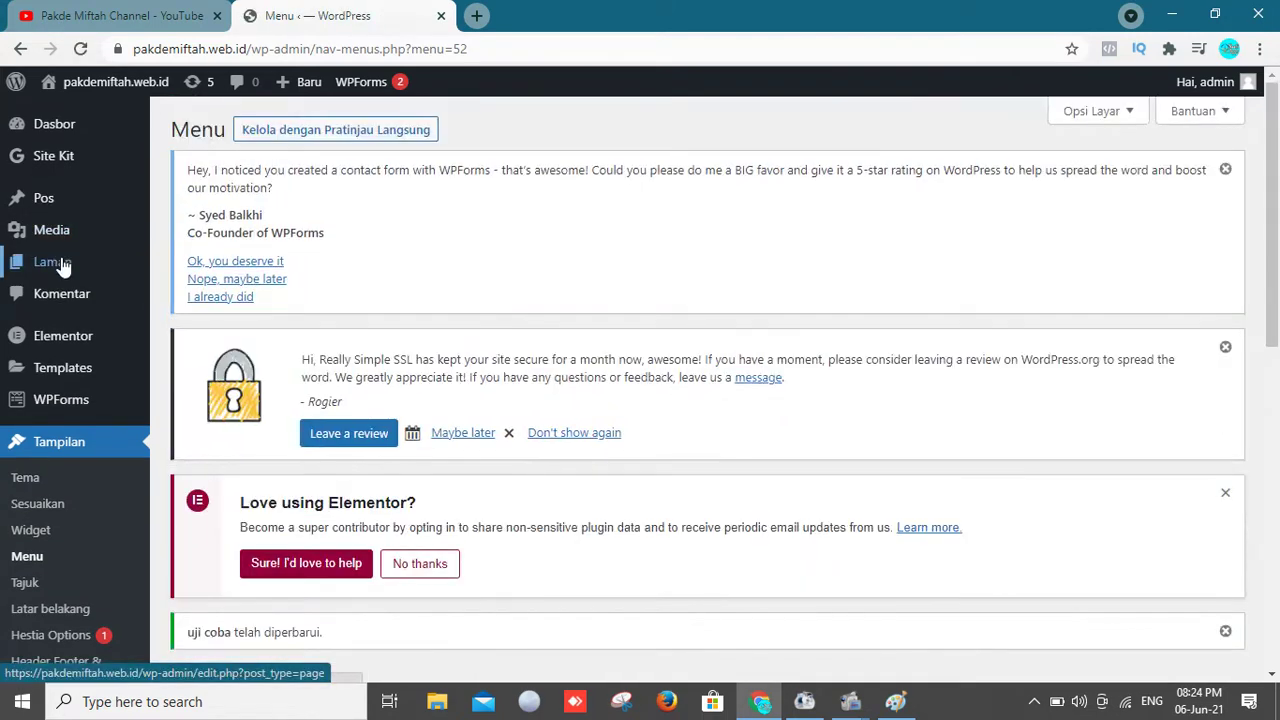
Step: Open the list of all site pages (Laman) and look through the existing pages
mouse_move(62, 266)
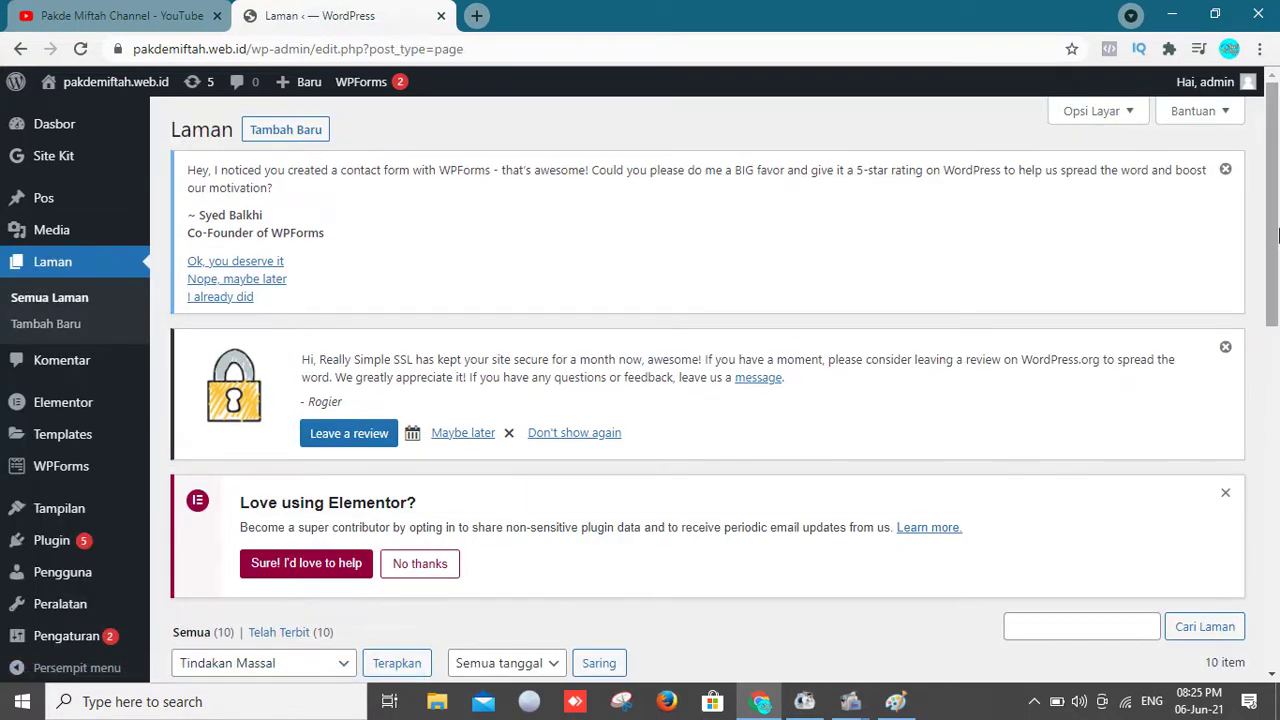
left_click_drag(1277, 233, 1274, 398)
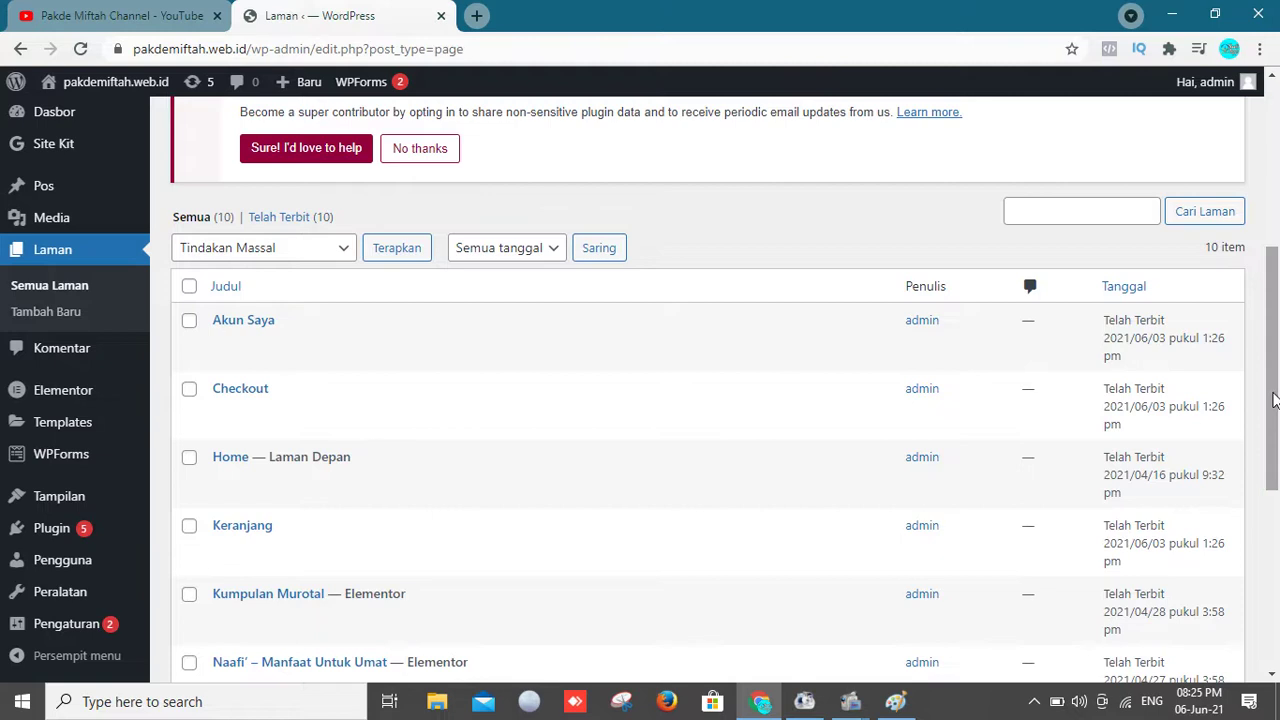
left_click_drag(1274, 398, 1274, 450)
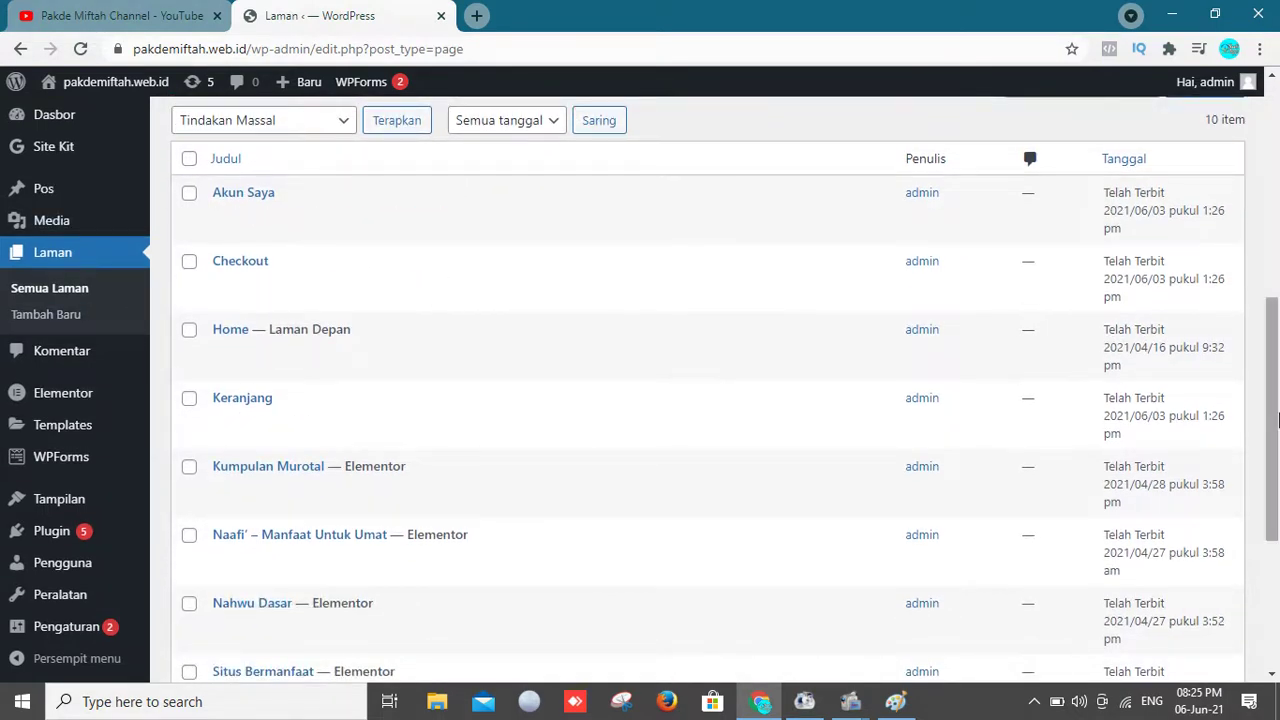
scroll(600, 339, "up", 5)
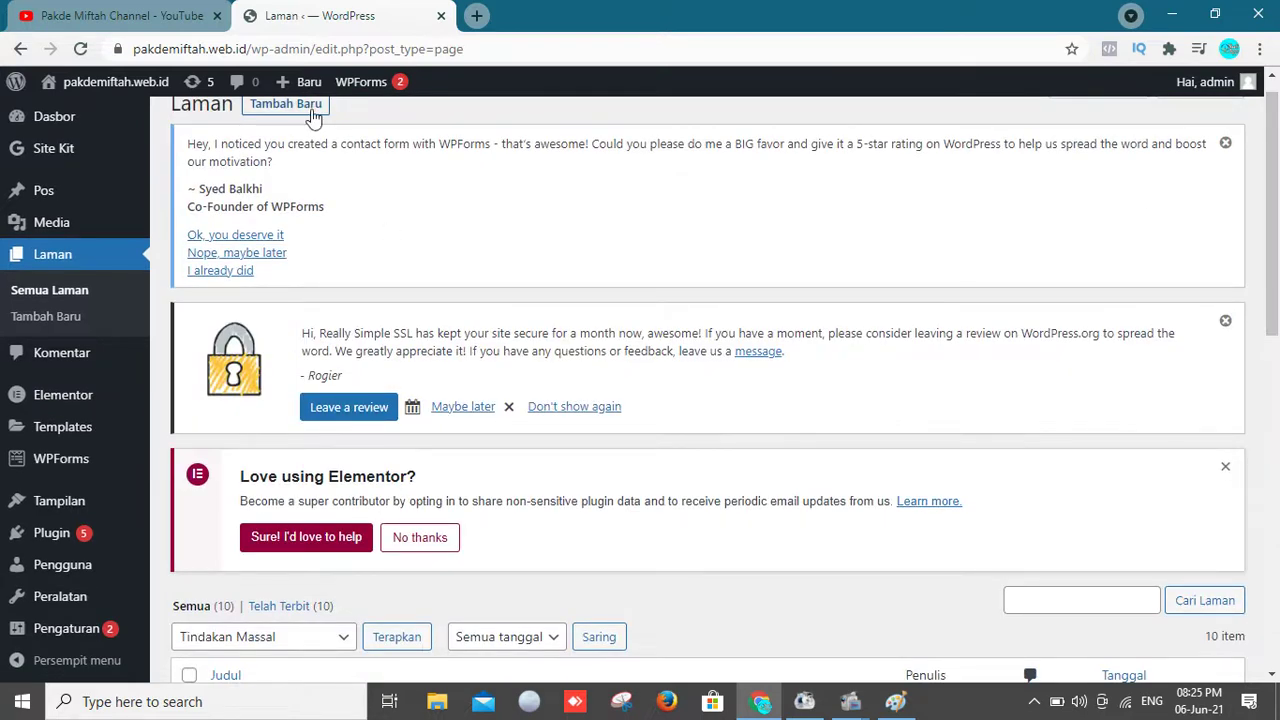
left_click_drag(1278, 262, 1278, 572)
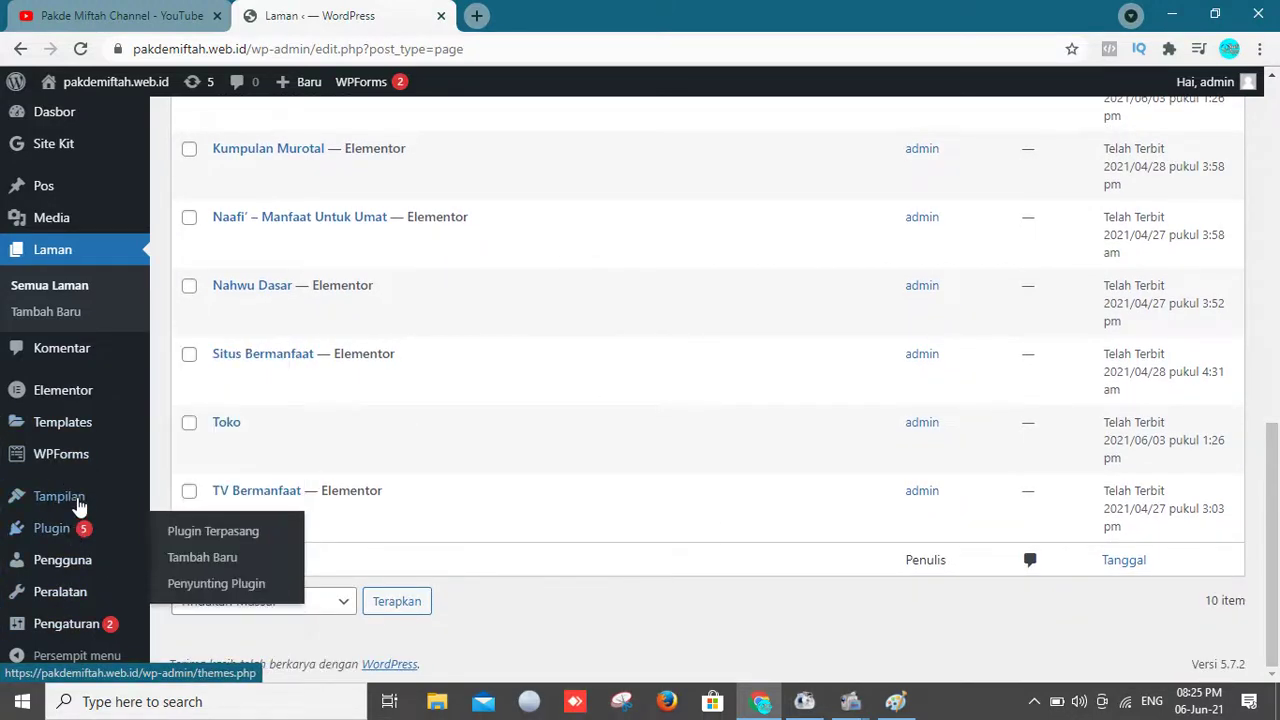
Step: Return to the menu editor, collapse the Laman item section, and expand Kategori to view the categories offered
mouse_move(78, 500)
left_click(181, 445)
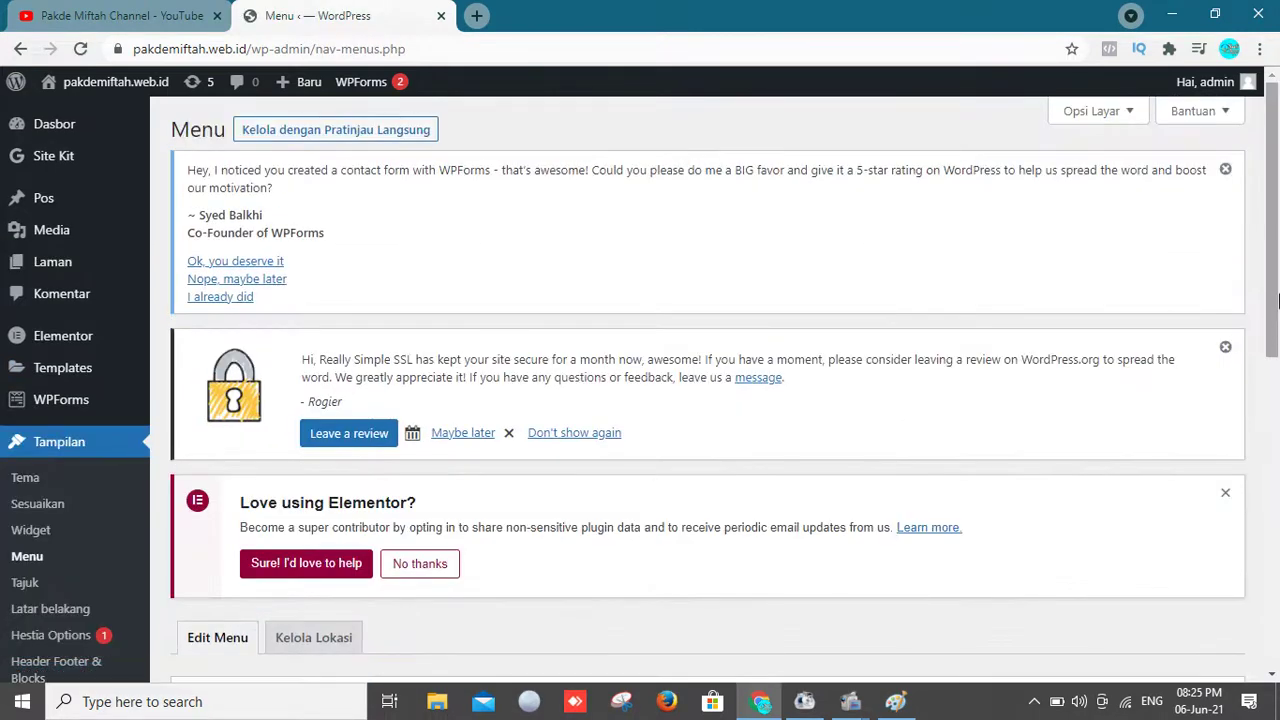
left_click_drag(1276, 295, 1276, 600)
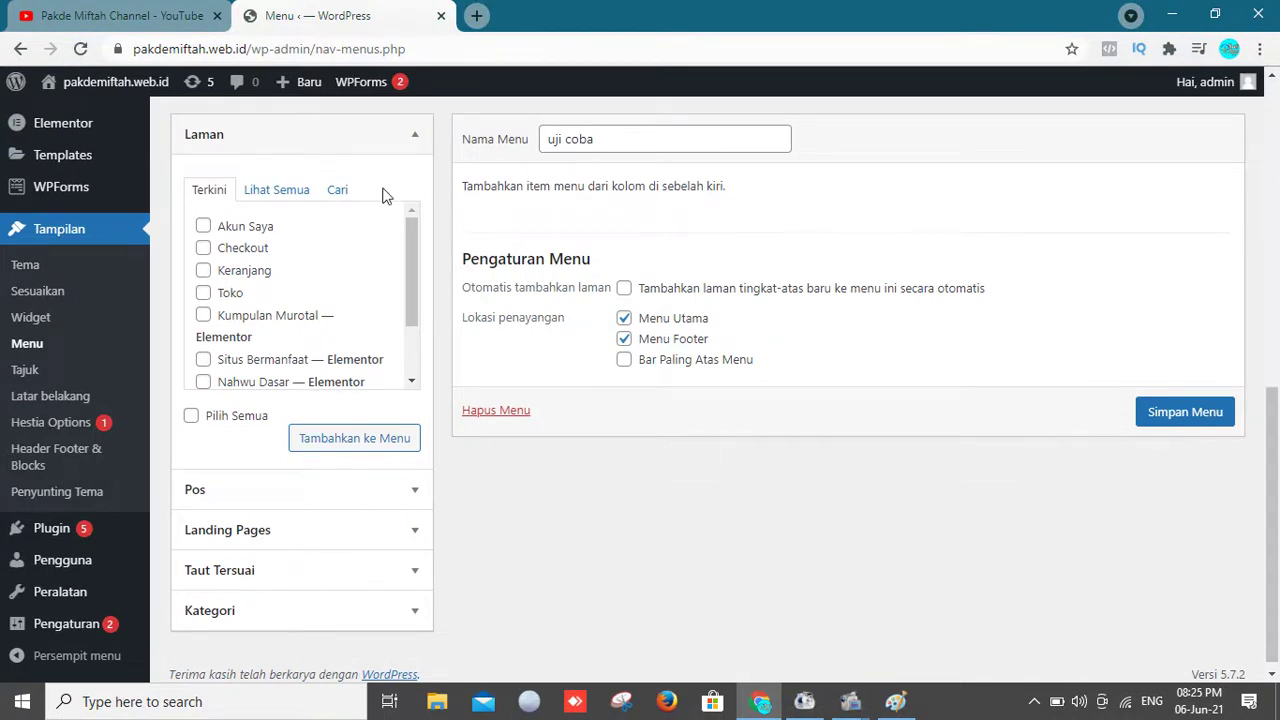
left_click(413, 140)
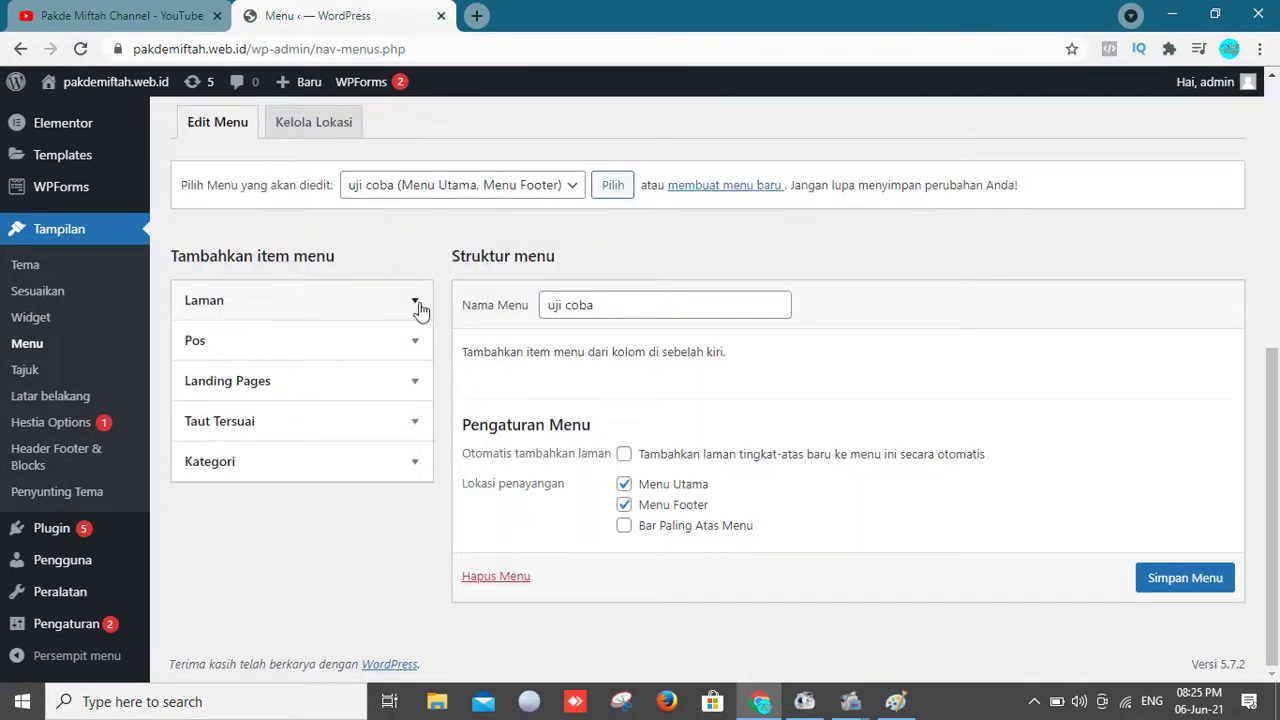
left_click(346, 474)
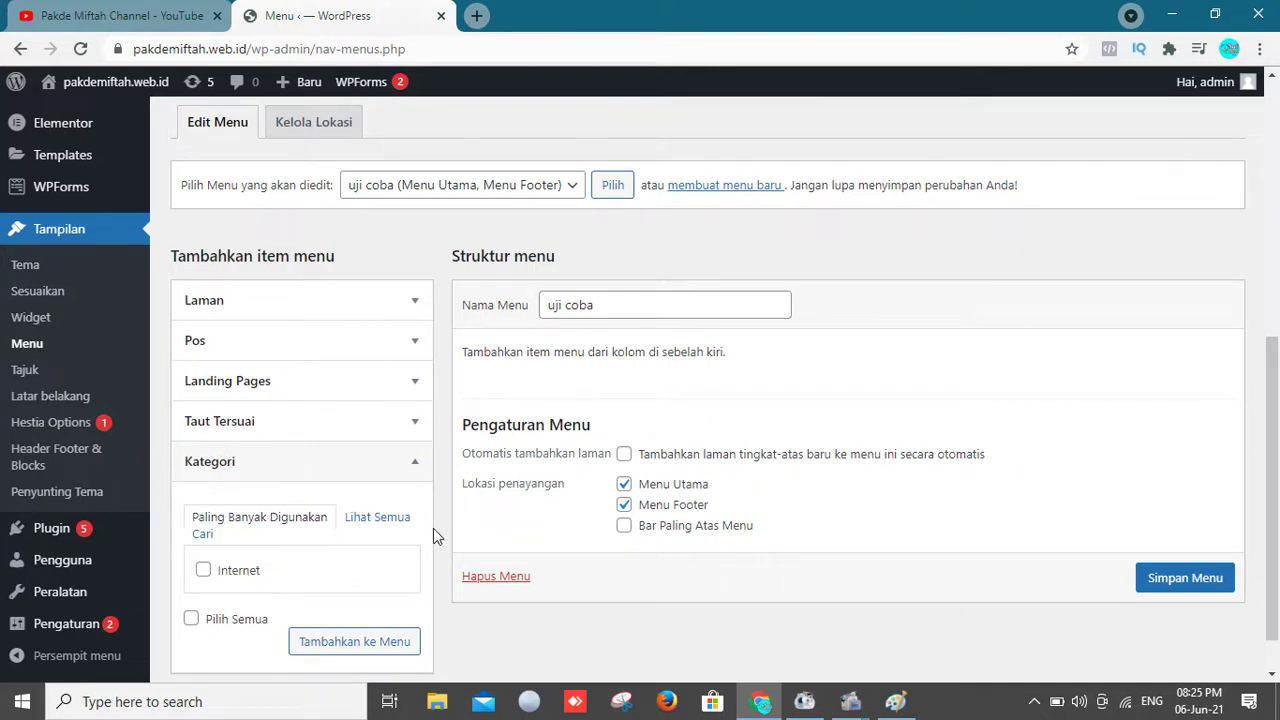
Step: Open the post categories page and add a new category named "uji coba" with the slug "uji-coba"
left_click(1274, 176)
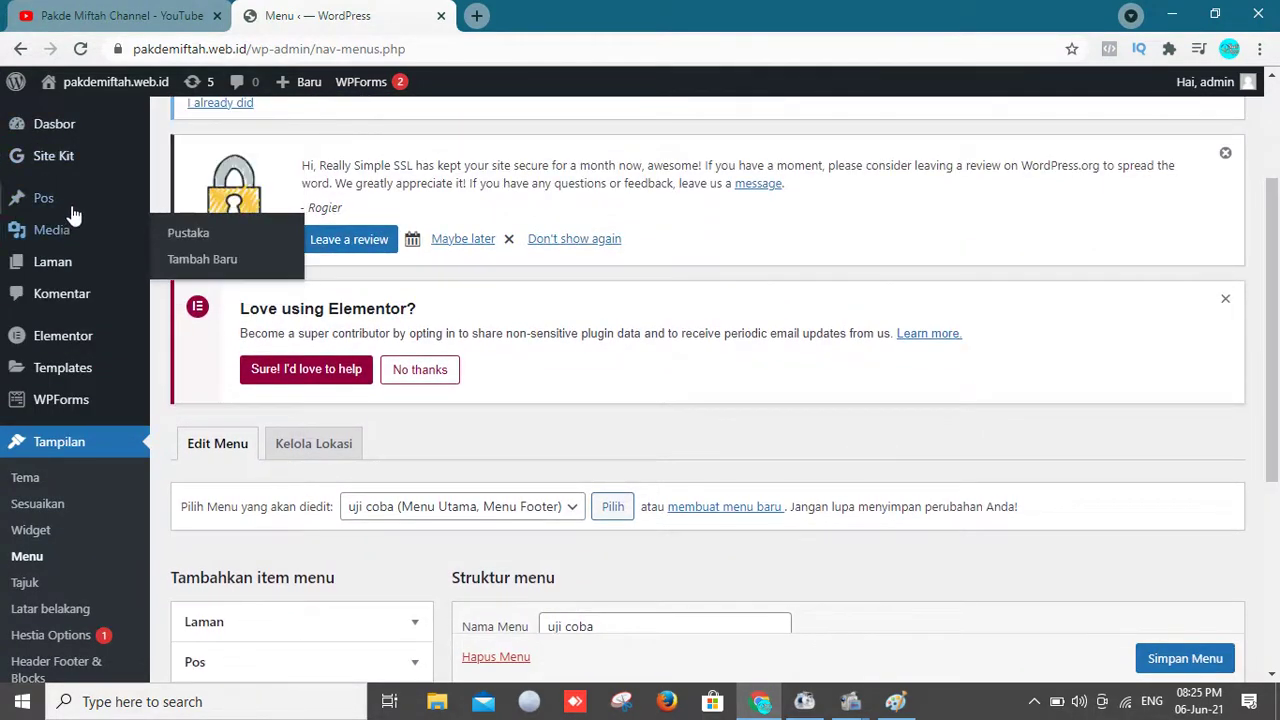
mouse_move(70, 207)
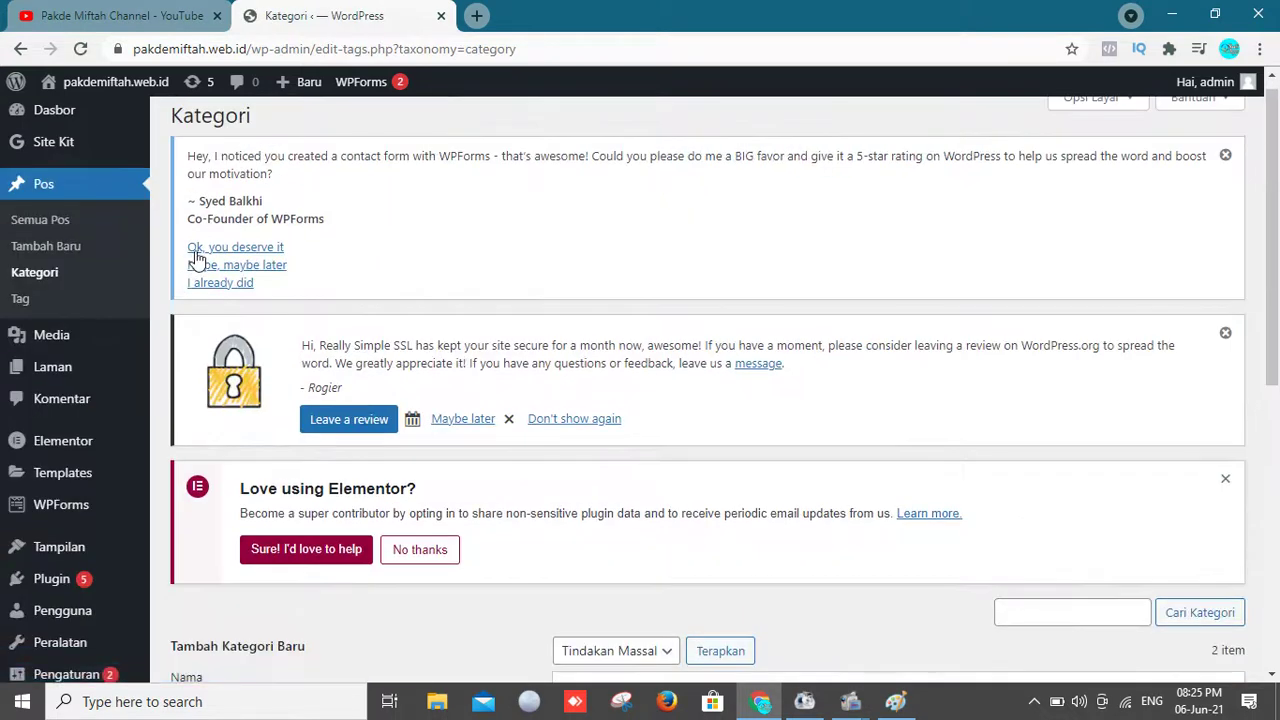
scroll(1278, 405, "down", 5)
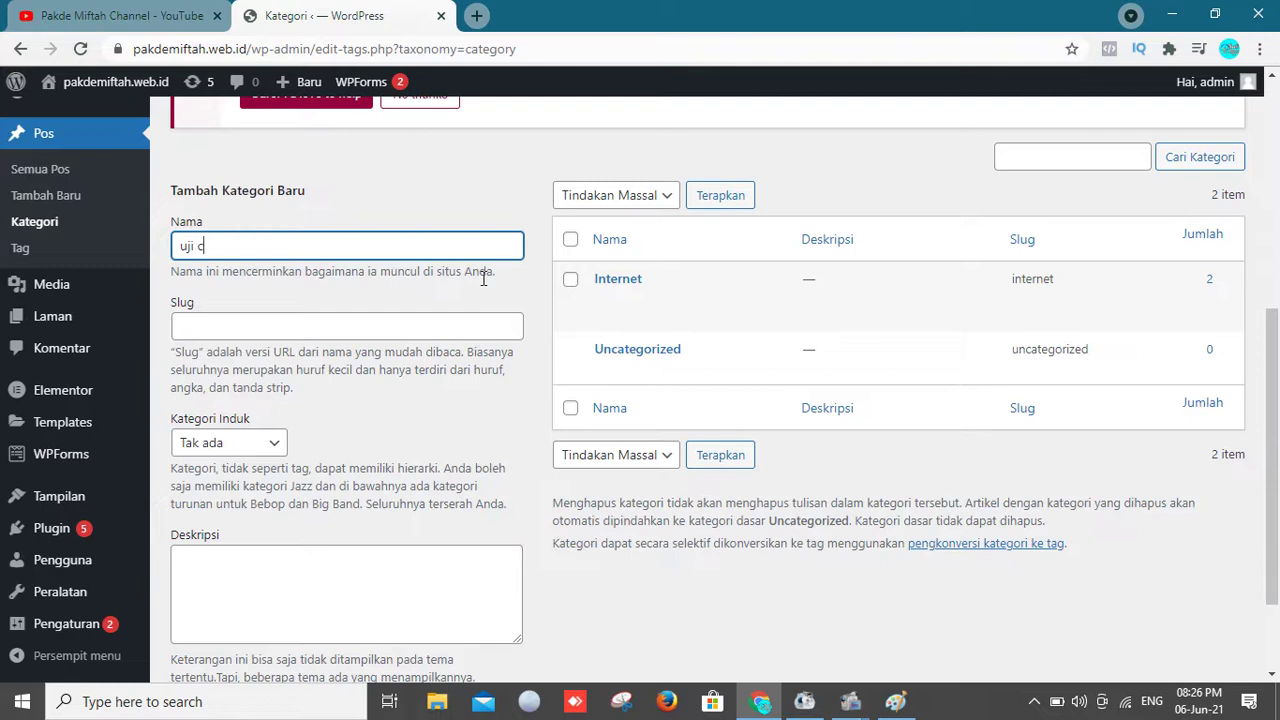
left_click(473, 322)
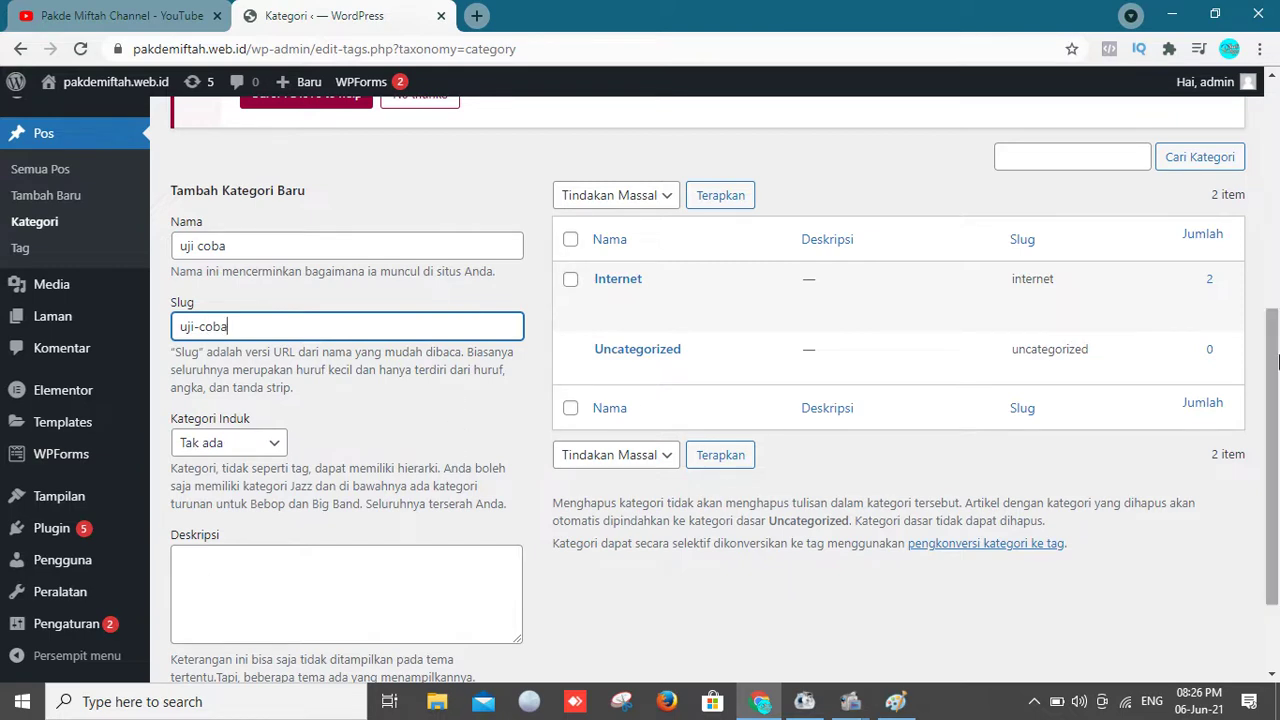
scroll(800, 490, "down", 2)
left_click(267, 597)
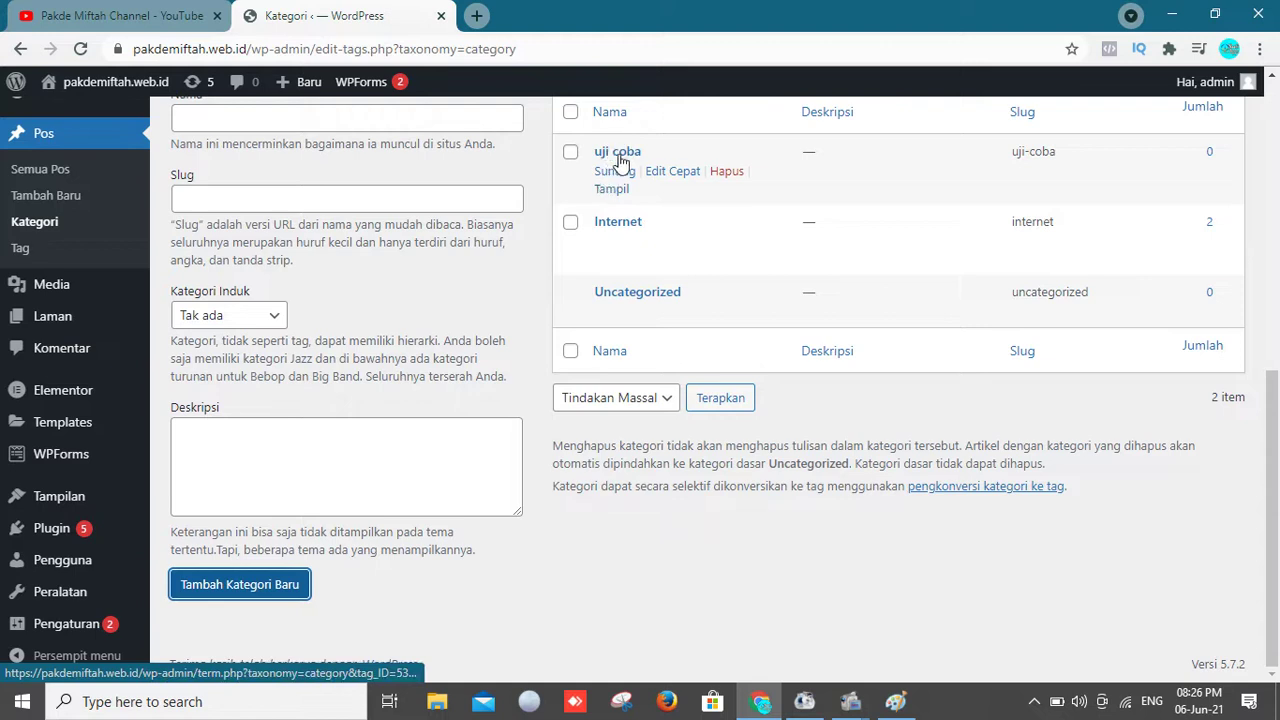
Step: Return to the menu editor, add the "uji coba" category from the full category list to the menu, and save it
mouse_move(25, 500)
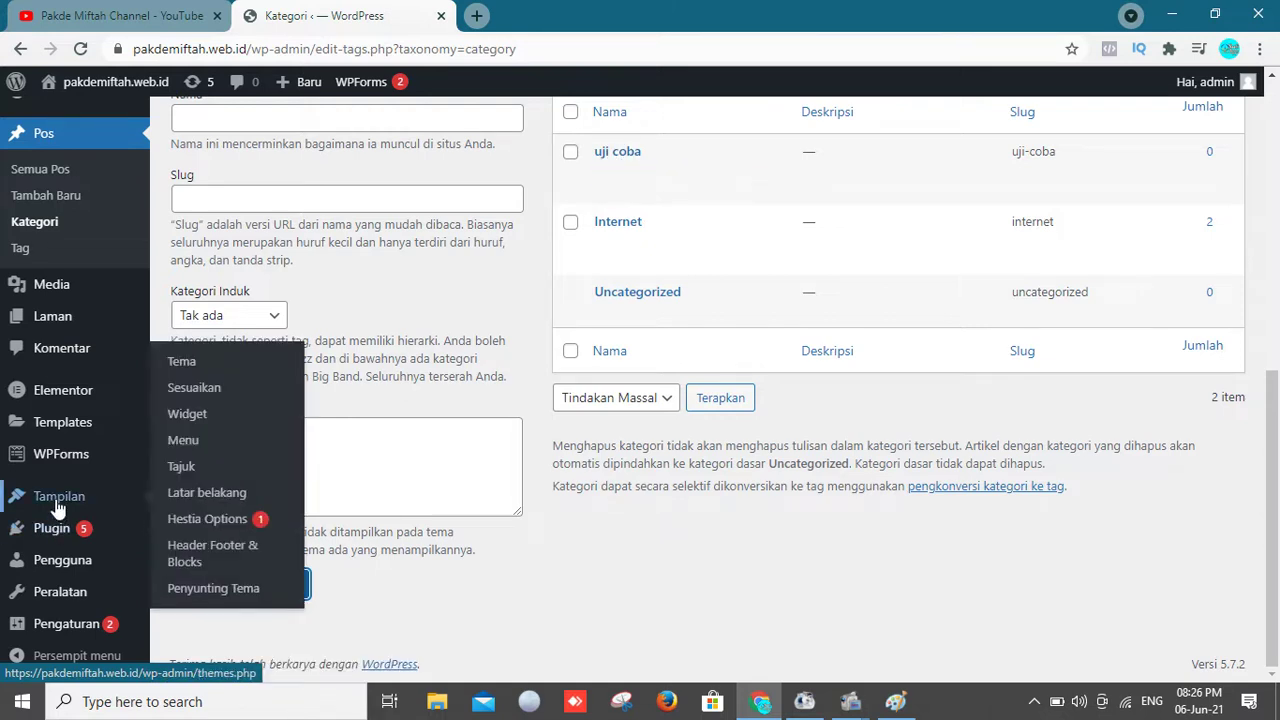
left_click(183, 442)
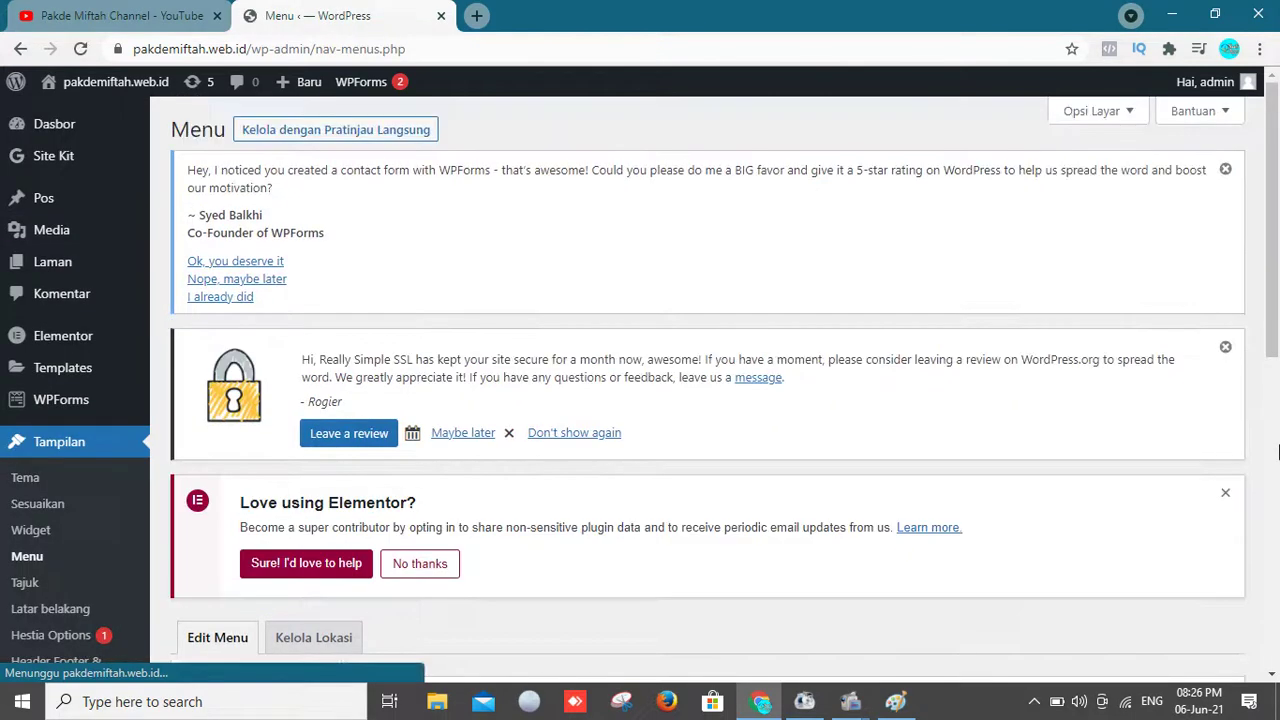
left_click_drag(1274, 330, 1277, 612)
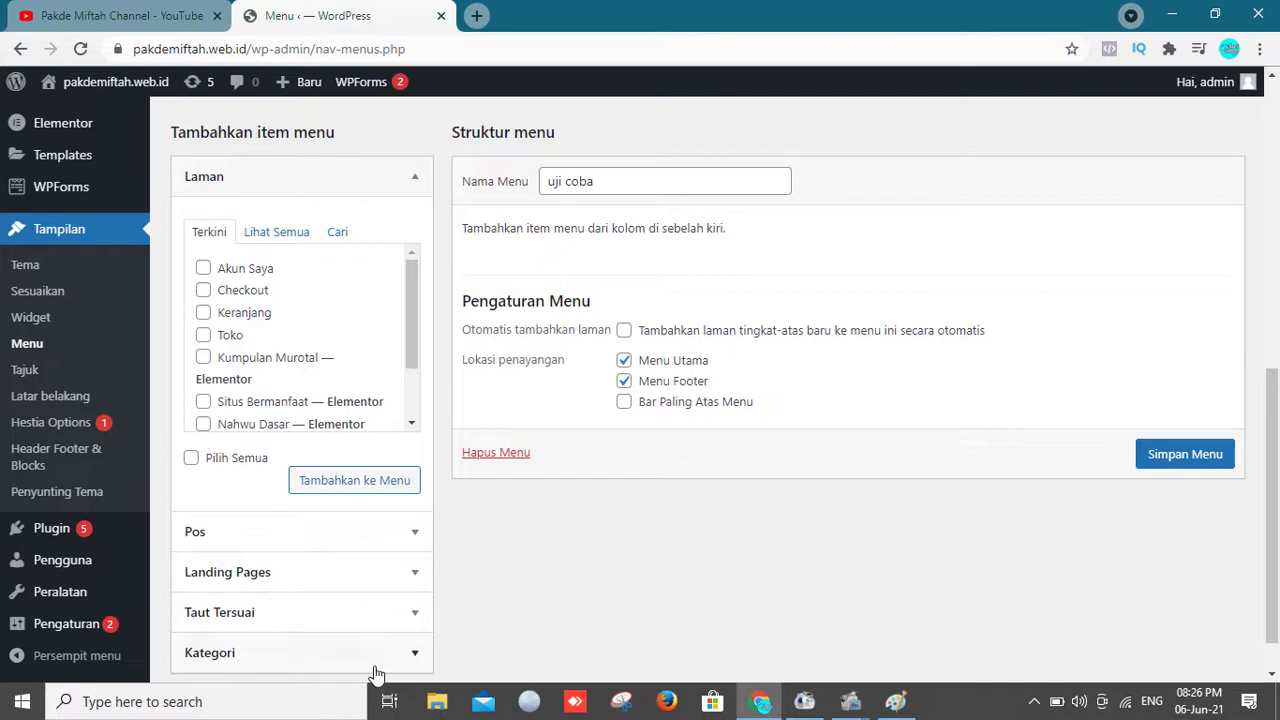
left_click(407, 655)
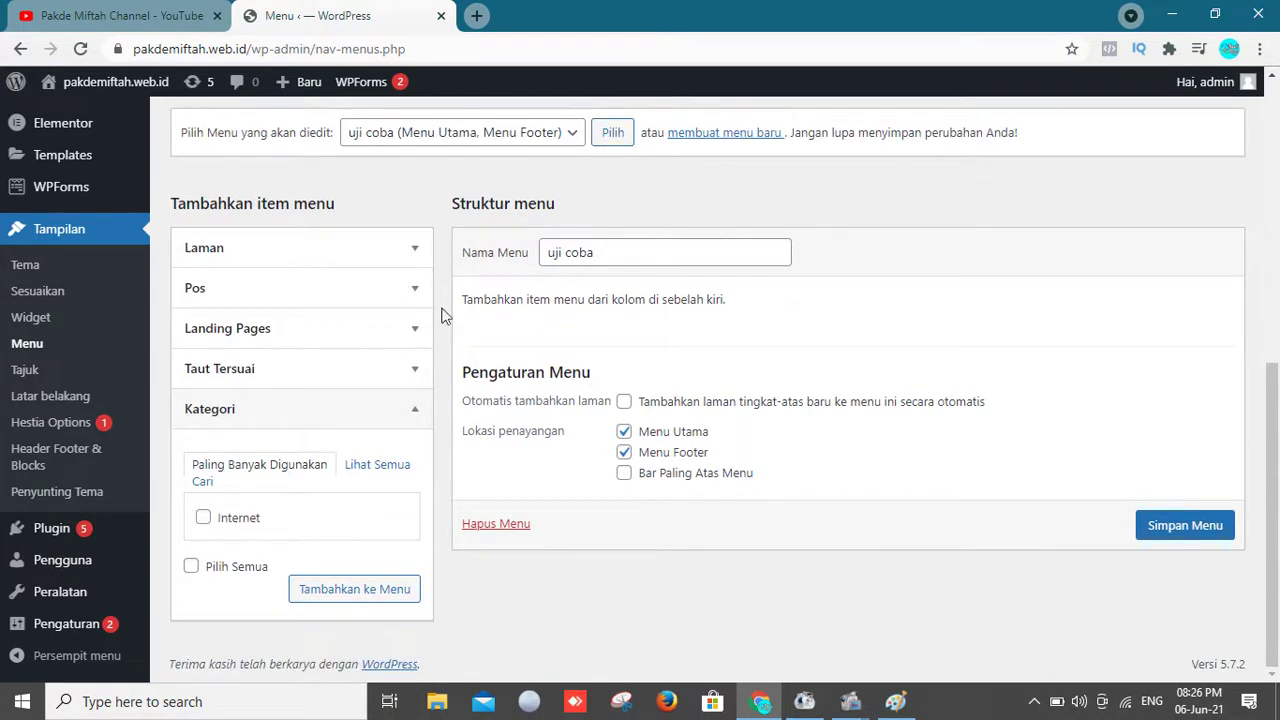
left_click(376, 466)
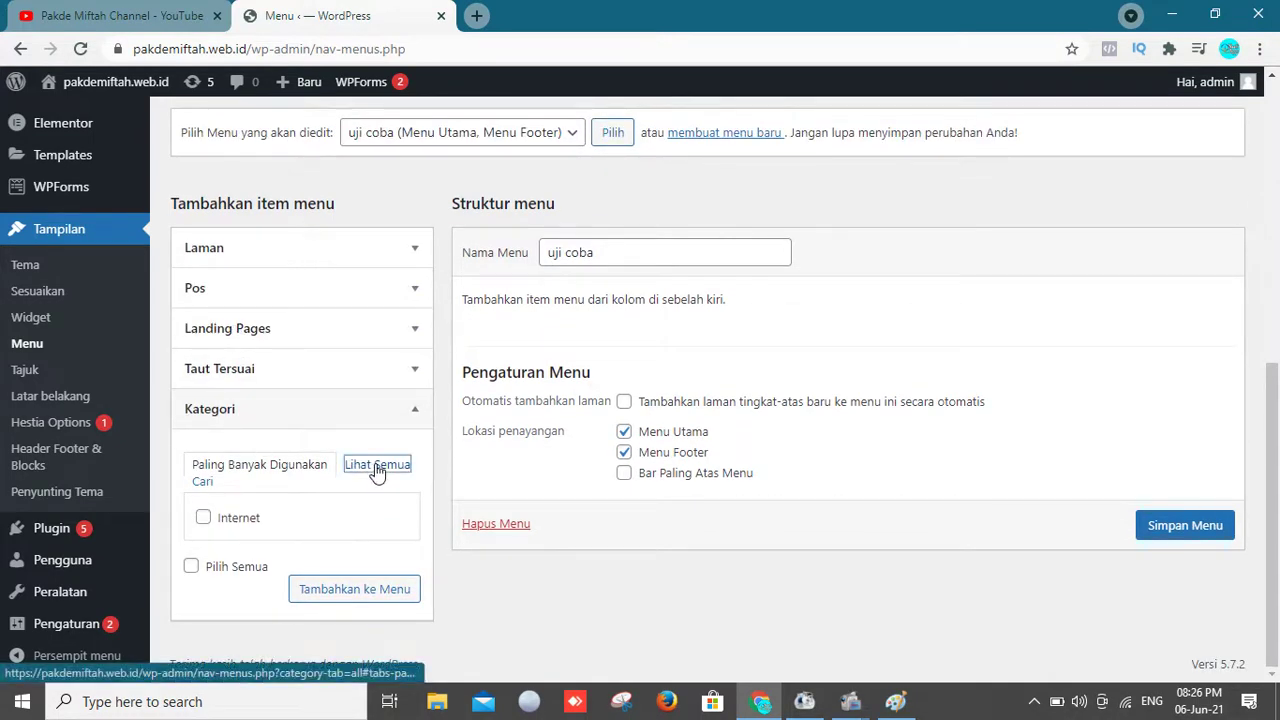
left_click(203, 541)
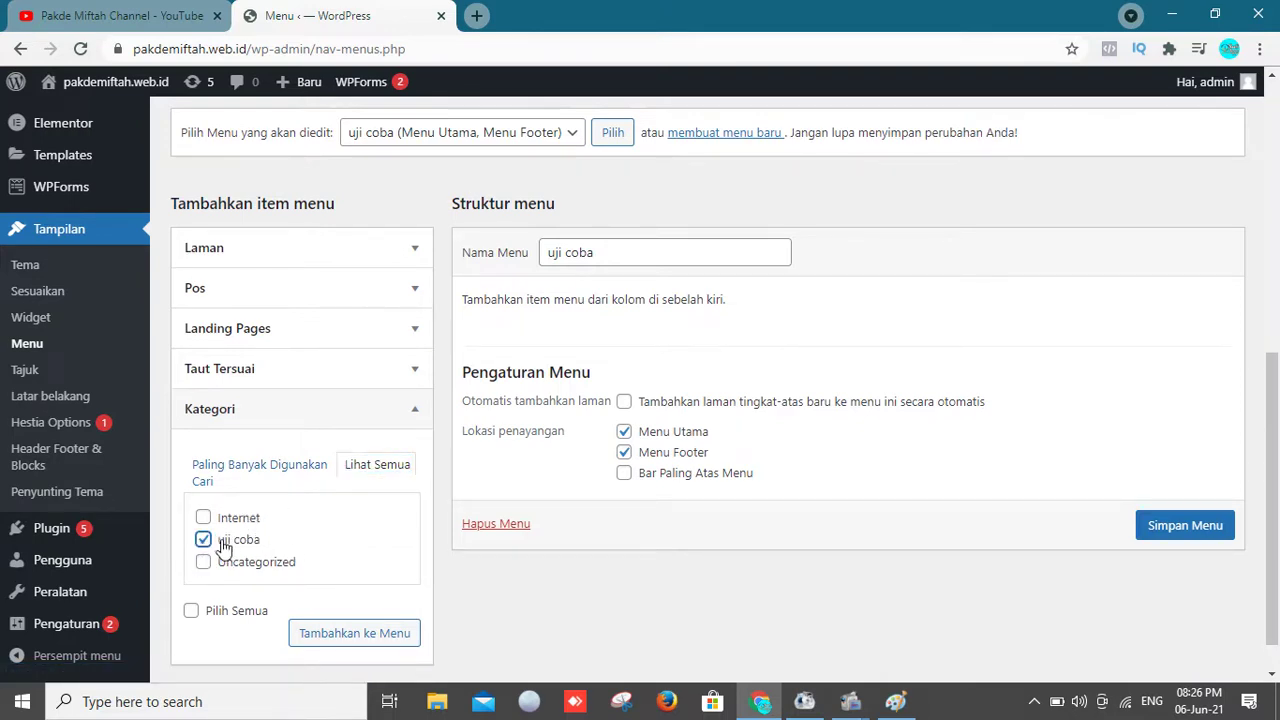
left_click(405, 641)
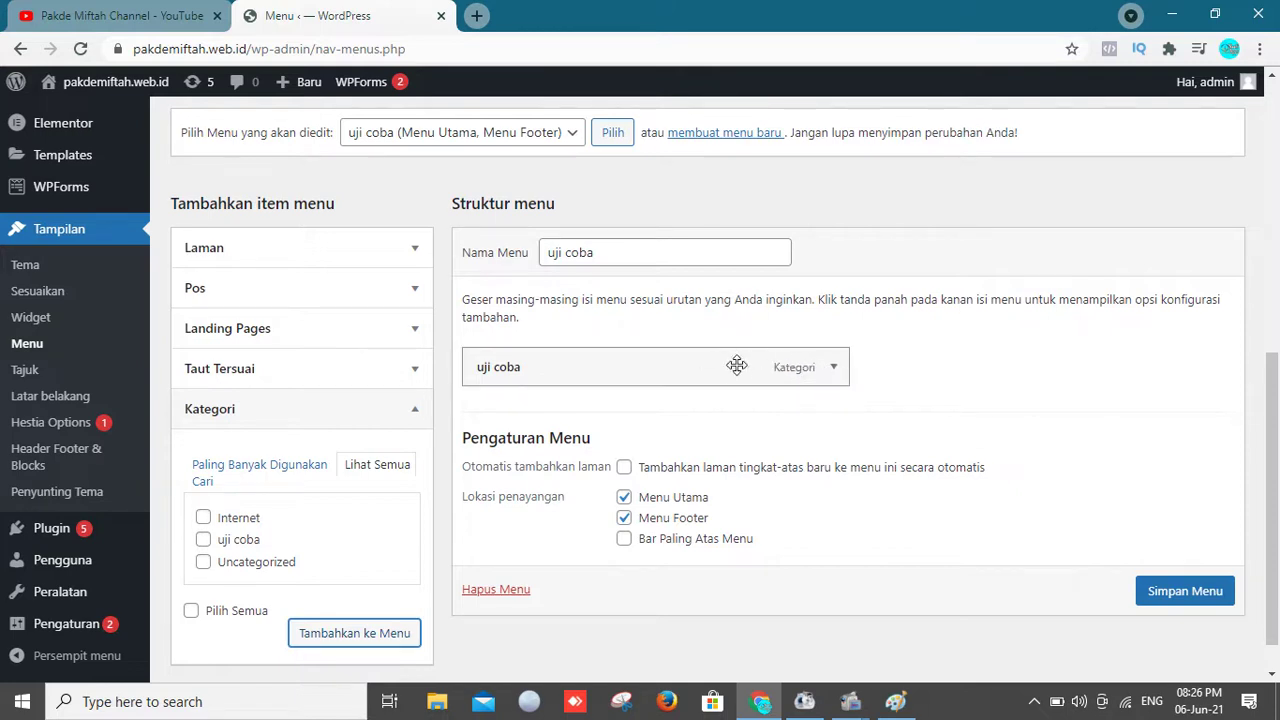
left_click(1181, 590)
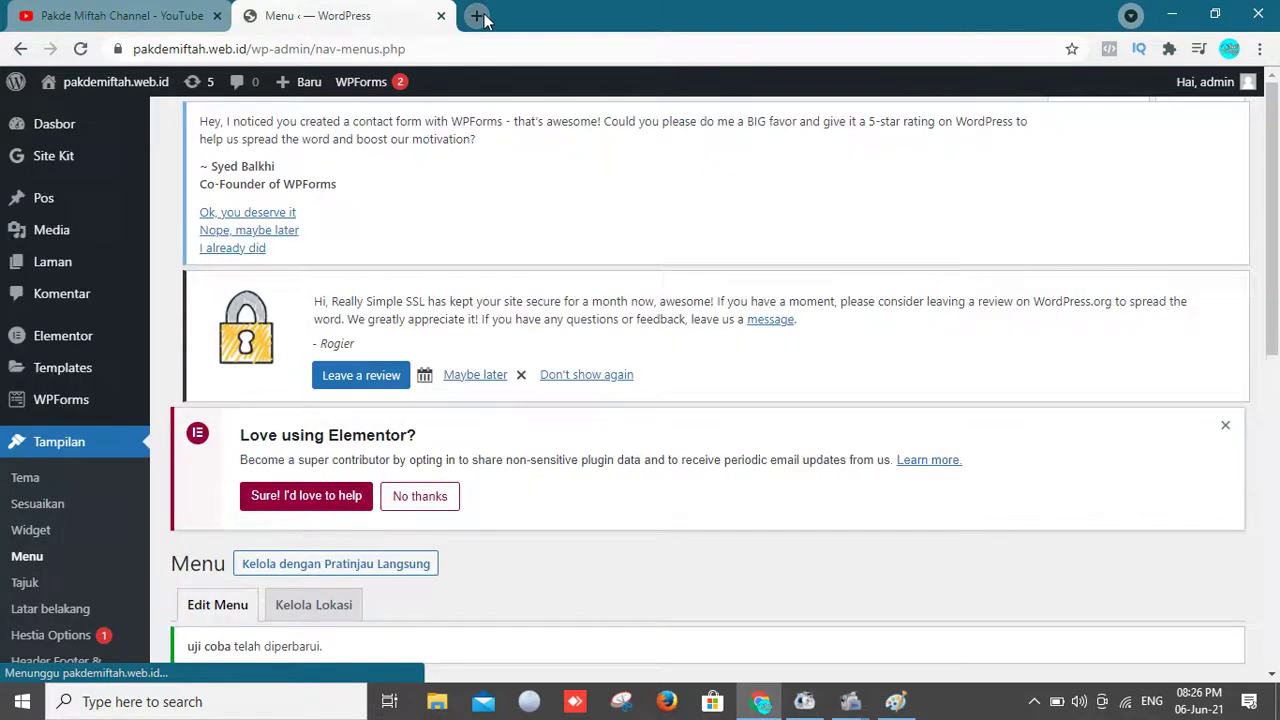
Step: Load pakdemiftah.web.id in a new browser tab and open the Uji Coba header link to check the category page
left_click(484, 17)
type("p")
key("Return")
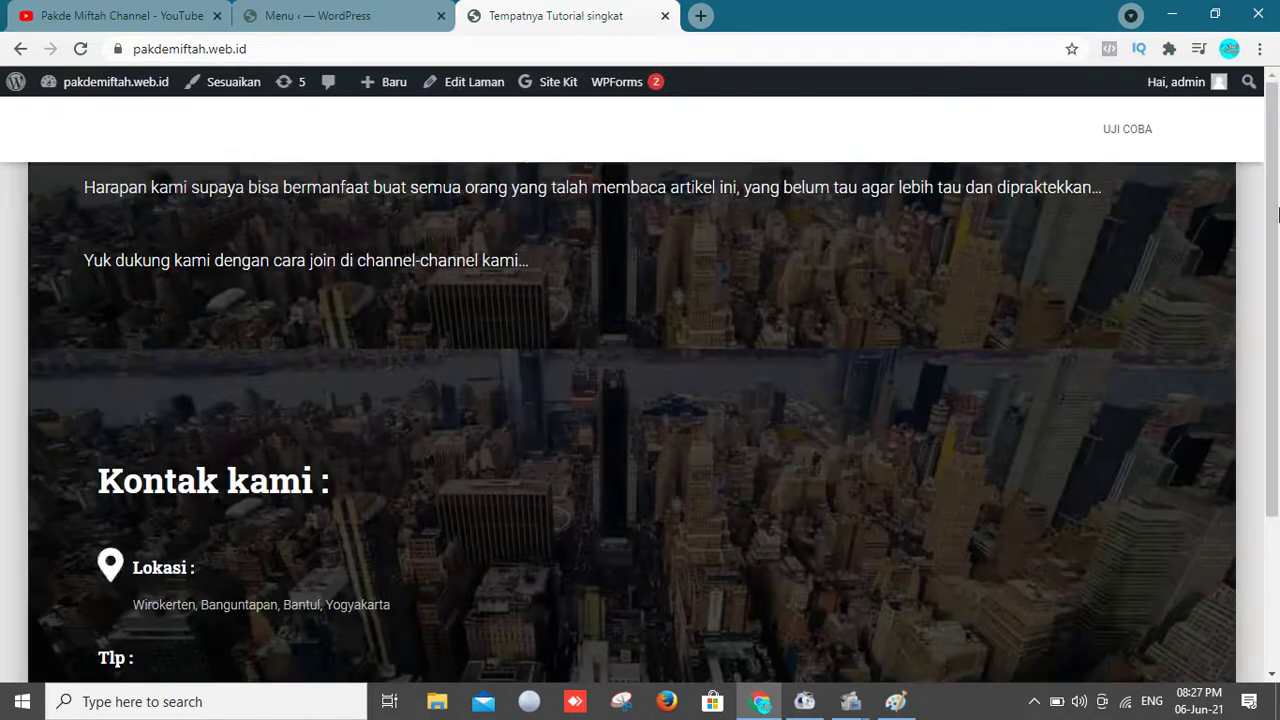
left_click_drag(1278, 213, 1278, 190)
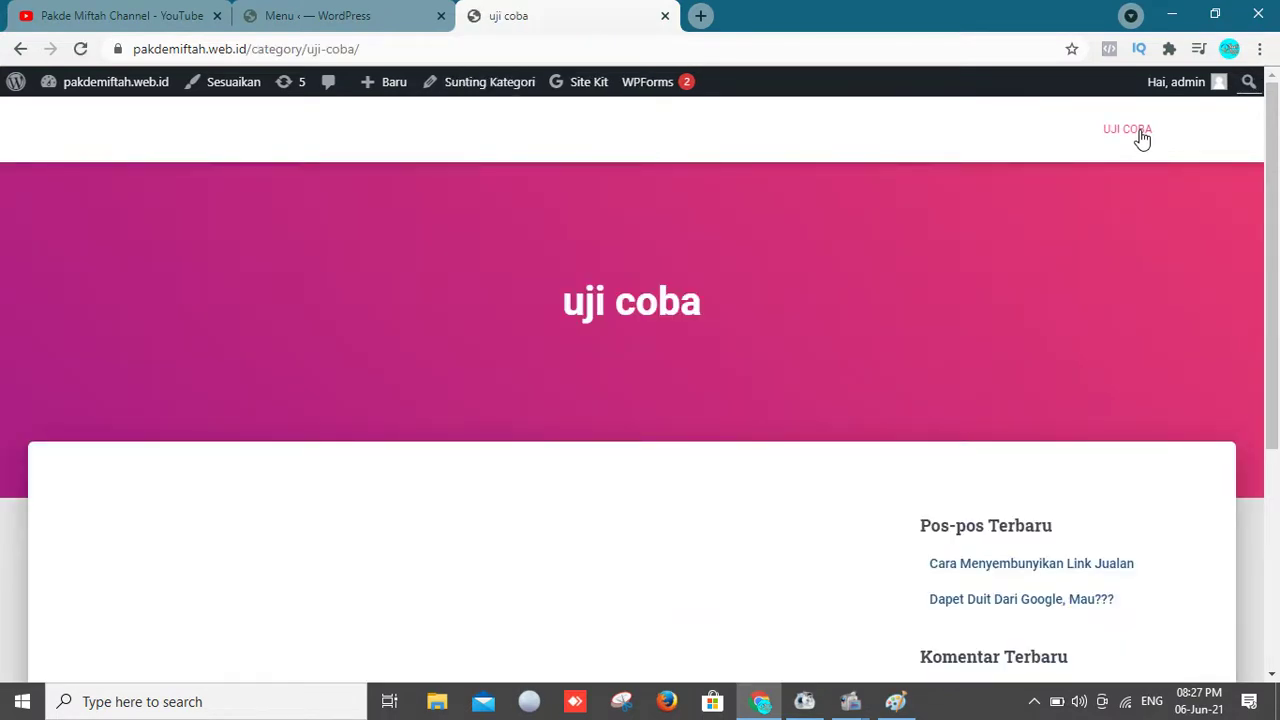
left_click_drag(1274, 271, 1276, 173)
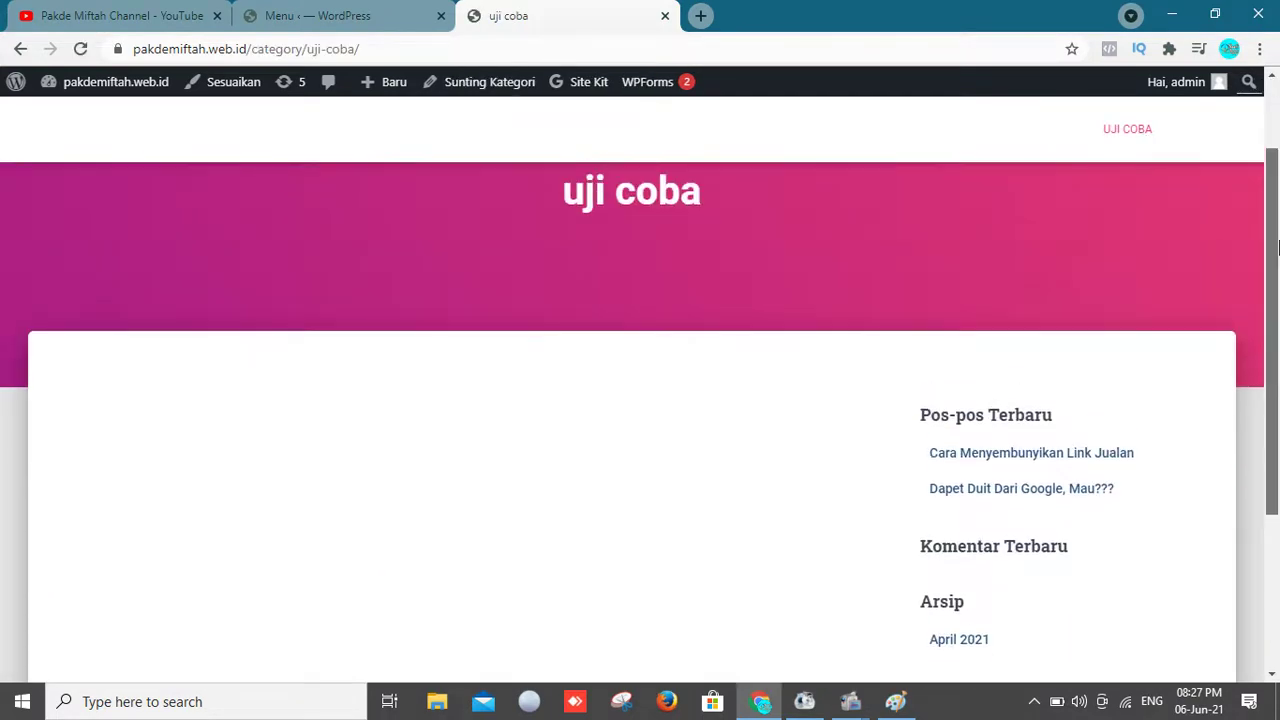
Step: Return to the menu editor, collapse the Laman item section, and expand Taut Tersuai with its URL field ready for entry
left_click(376, 18)
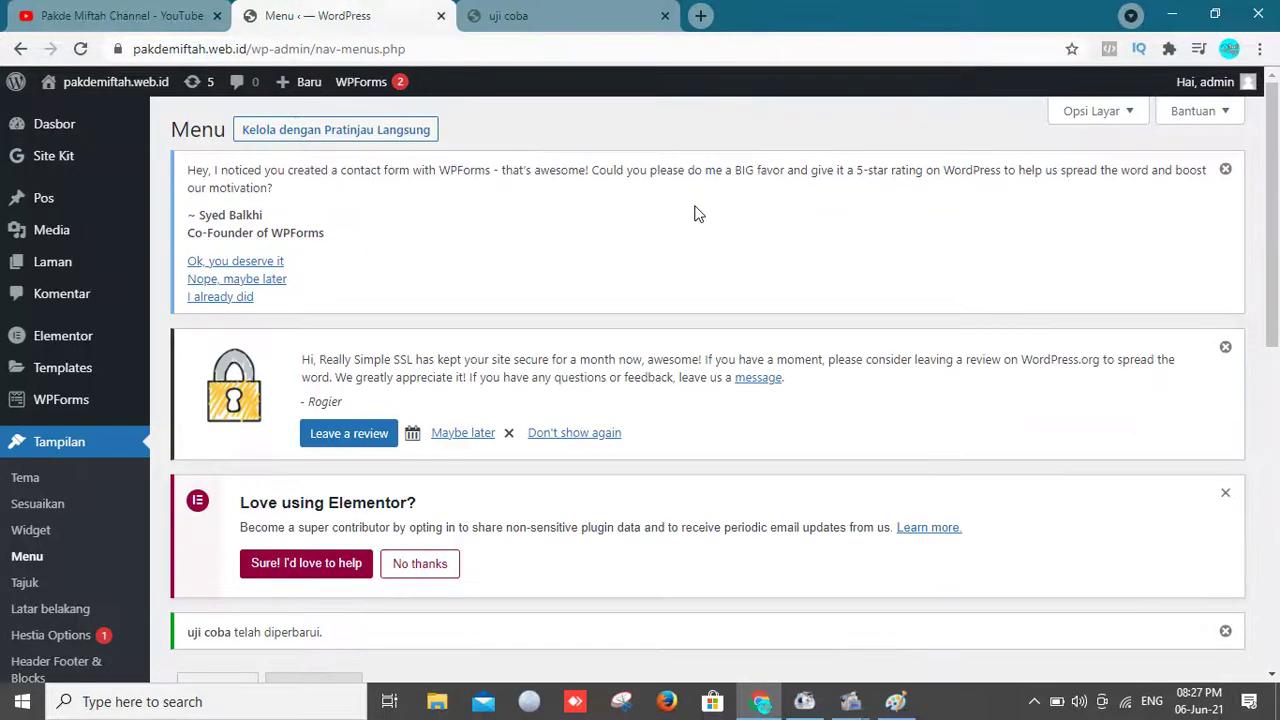
left_click_drag(1276, 305, 1276, 614)
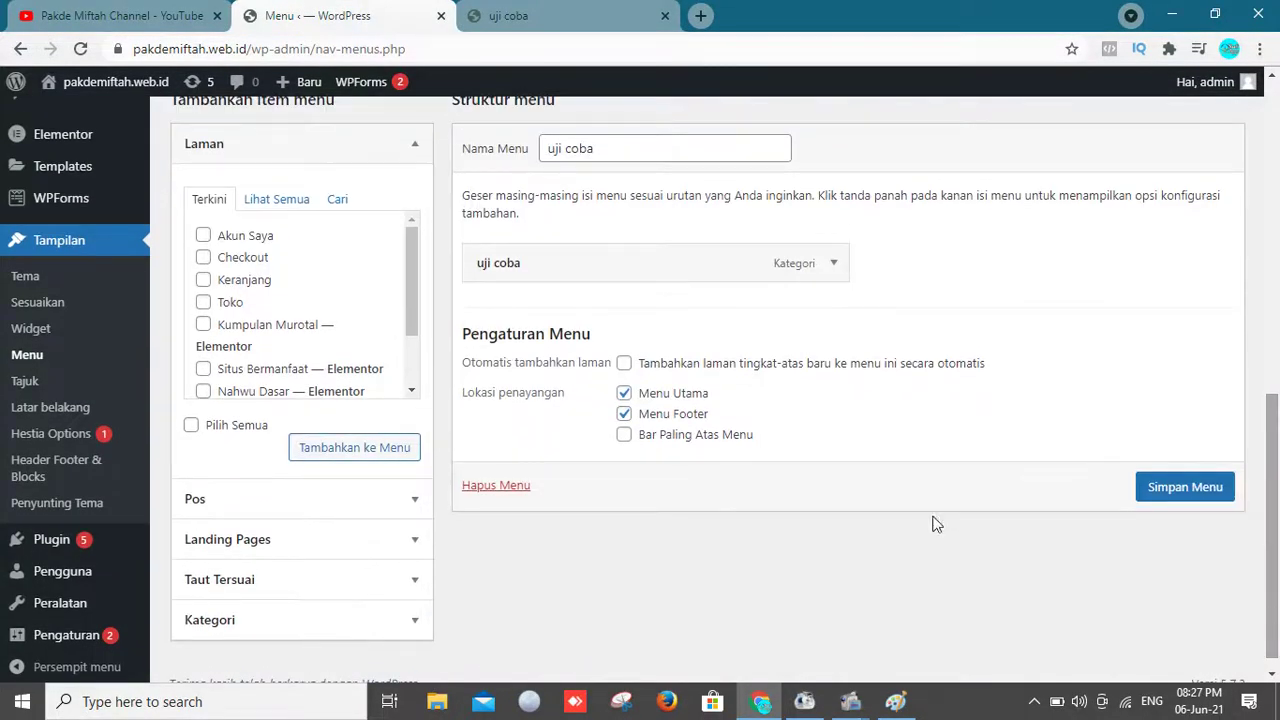
left_click(385, 140)
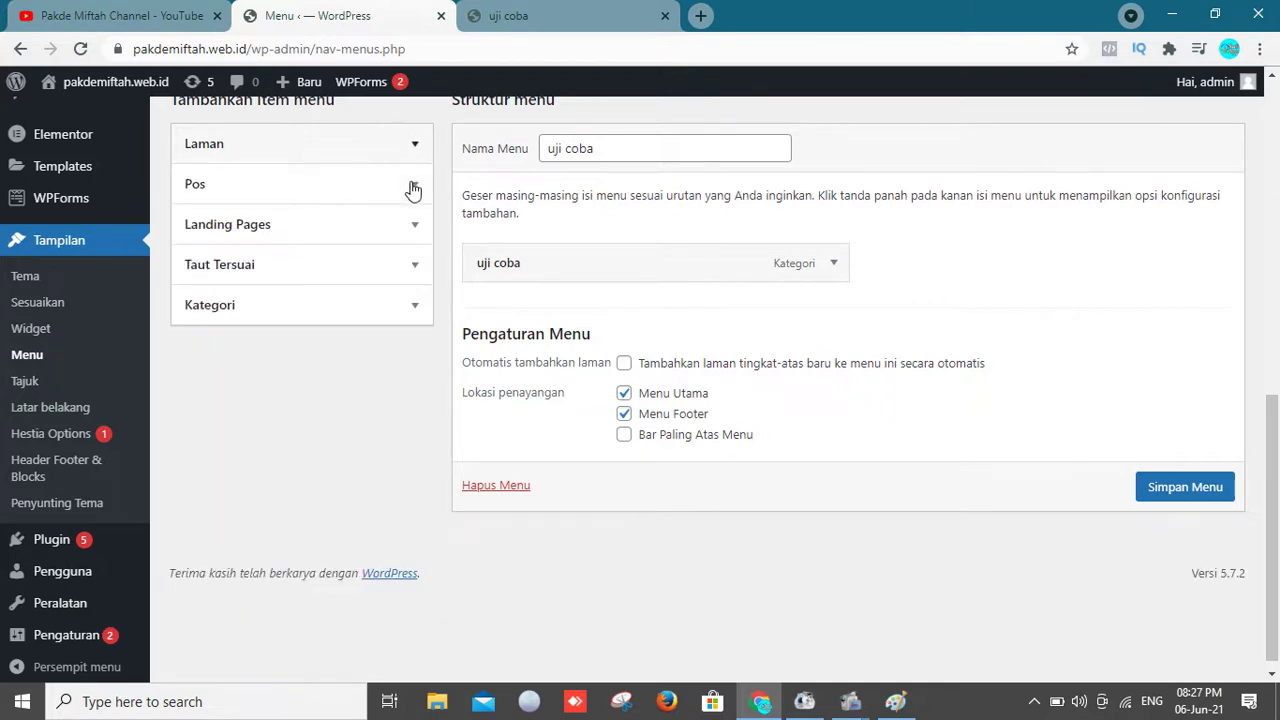
left_click(409, 232)
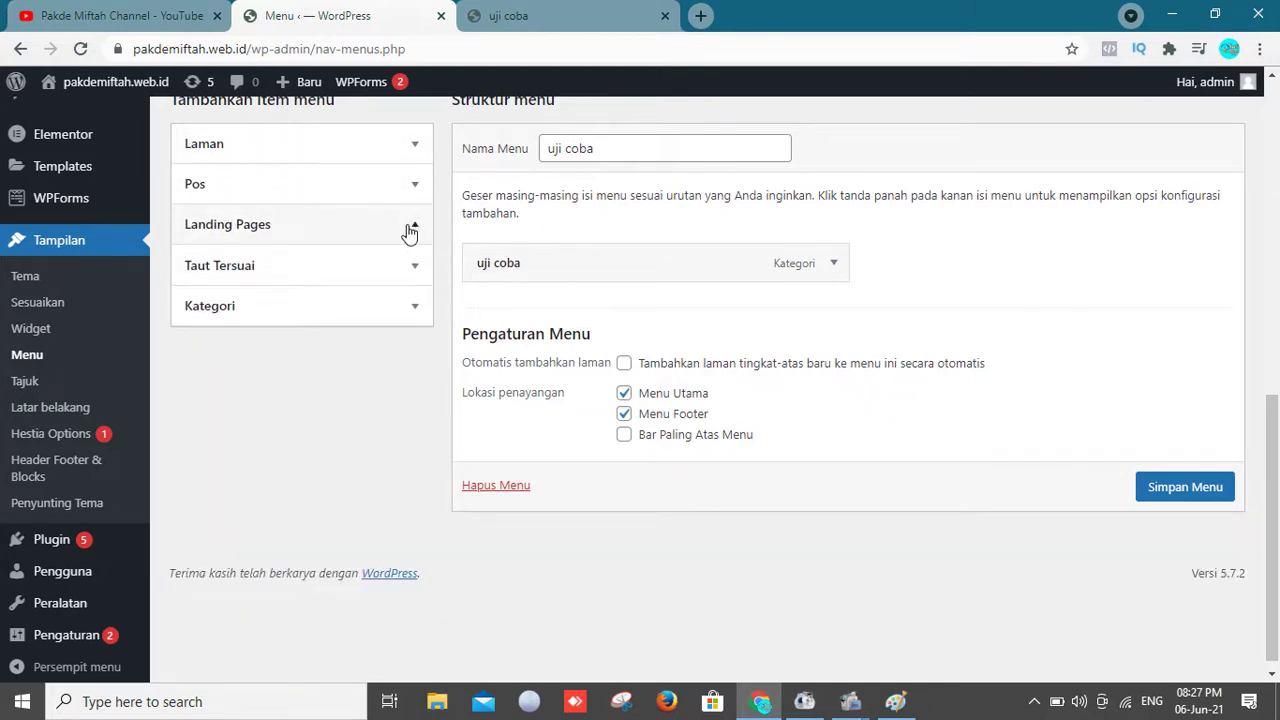
left_click(409, 232)
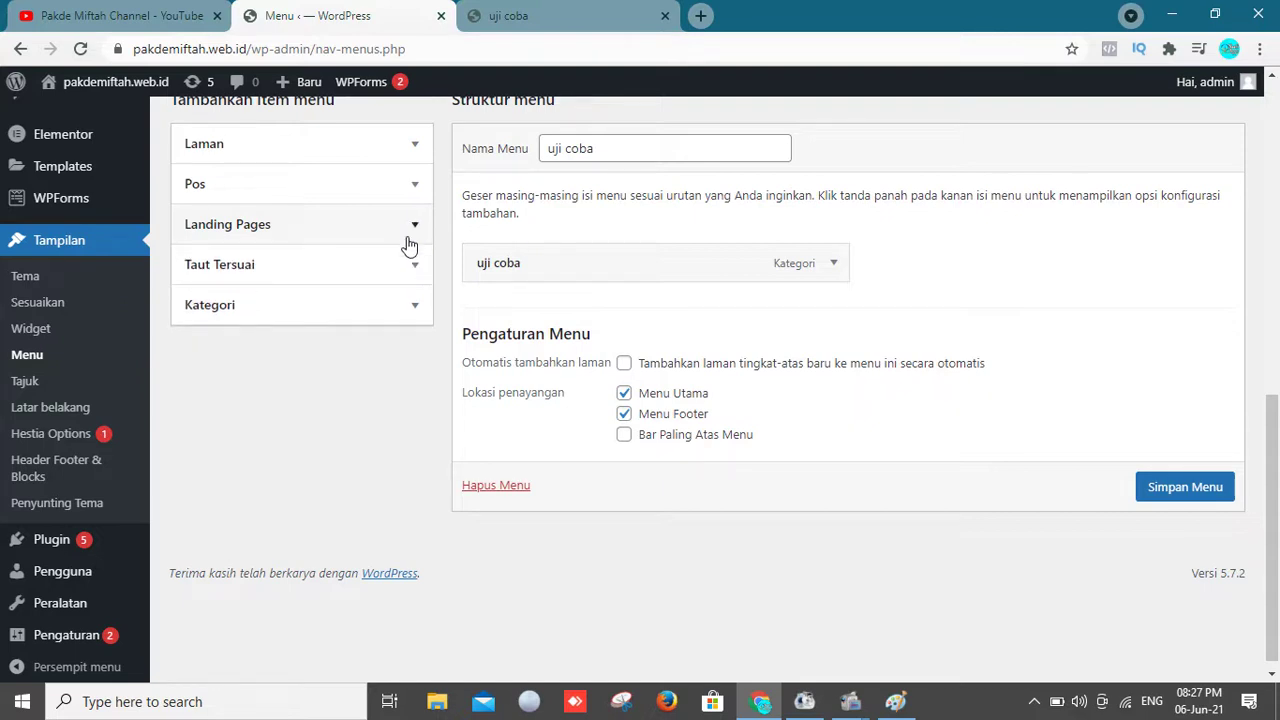
left_click(417, 268)
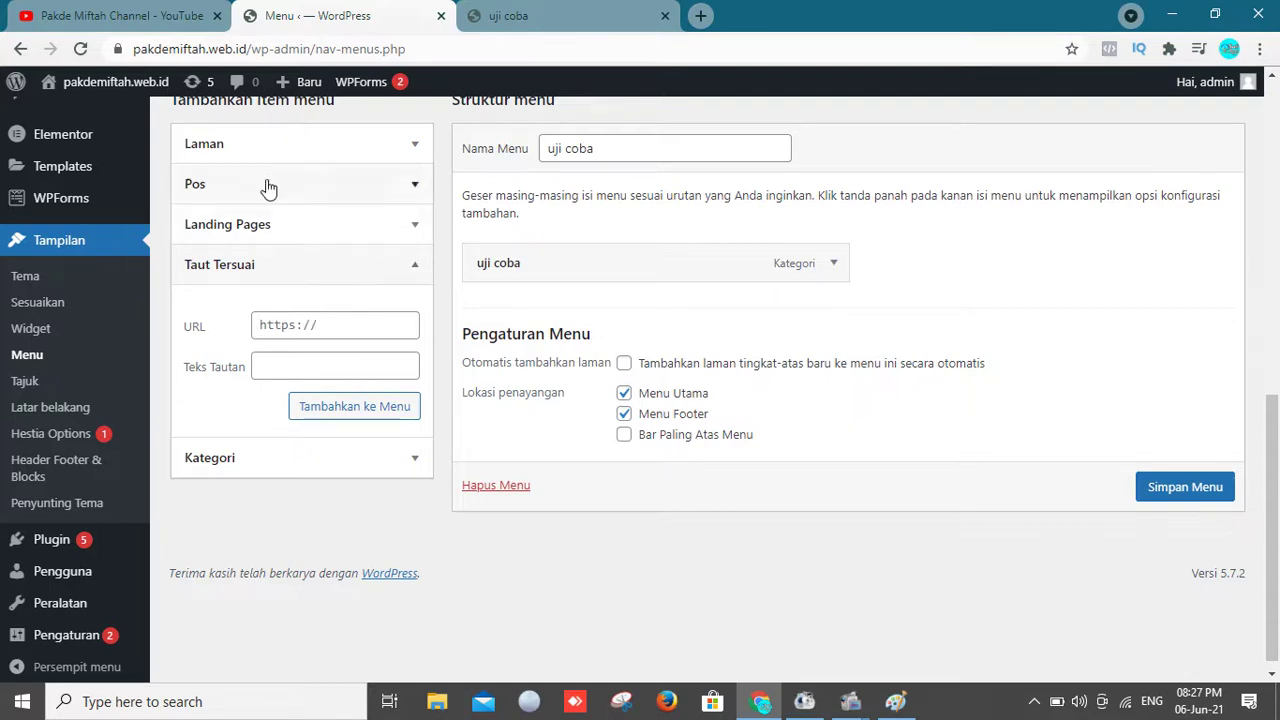
left_click(299, 327)
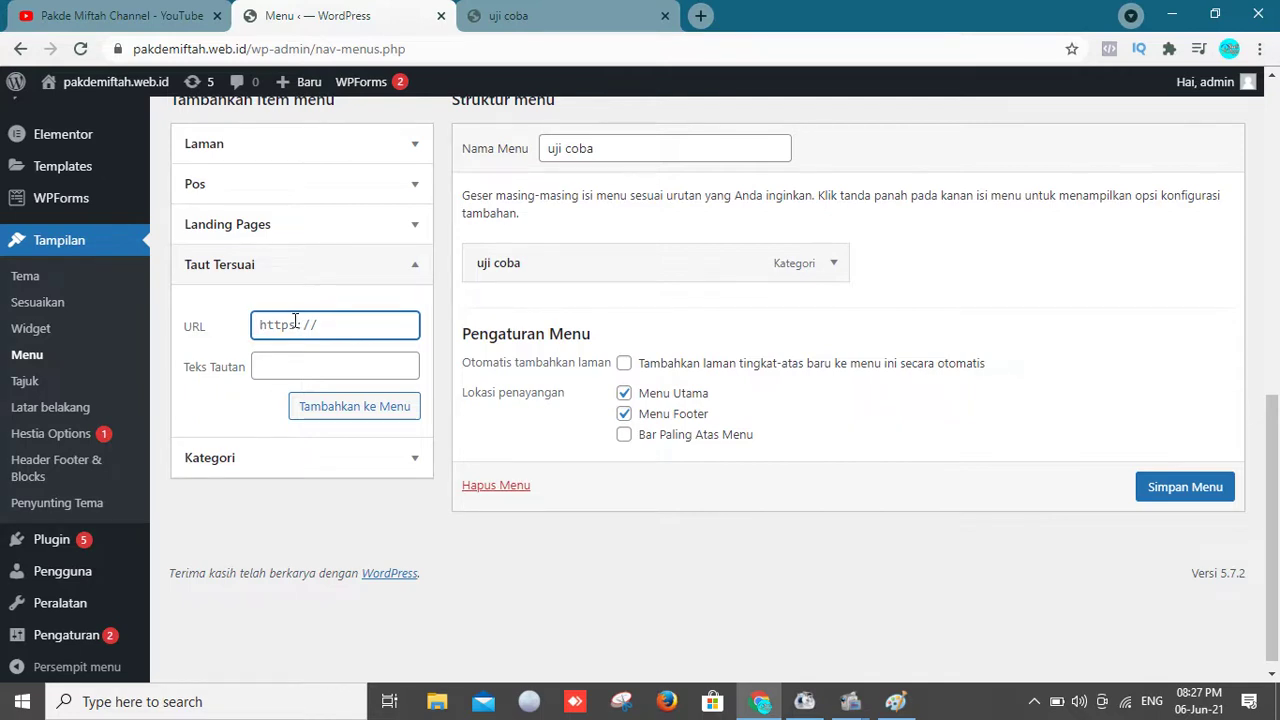
Step: Reopen the Uji Coba header link on the live site and return to the menu editor
left_click(522, 14)
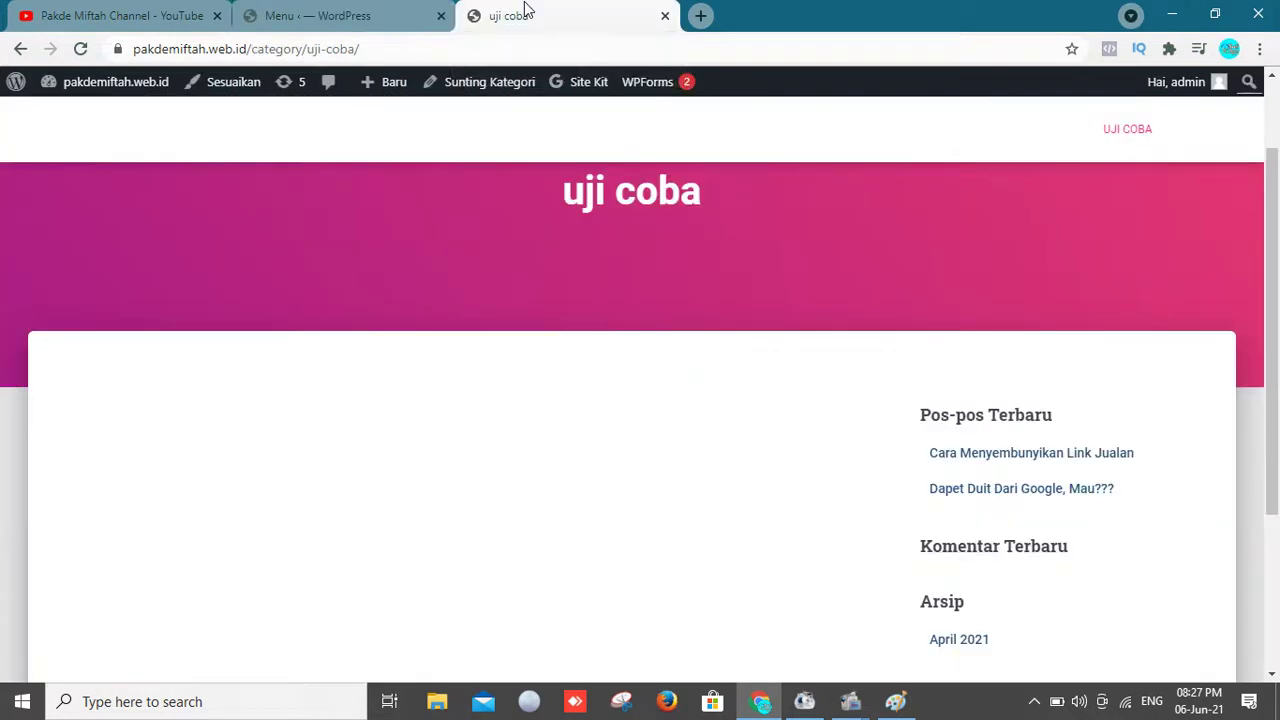
left_click(1135, 127)
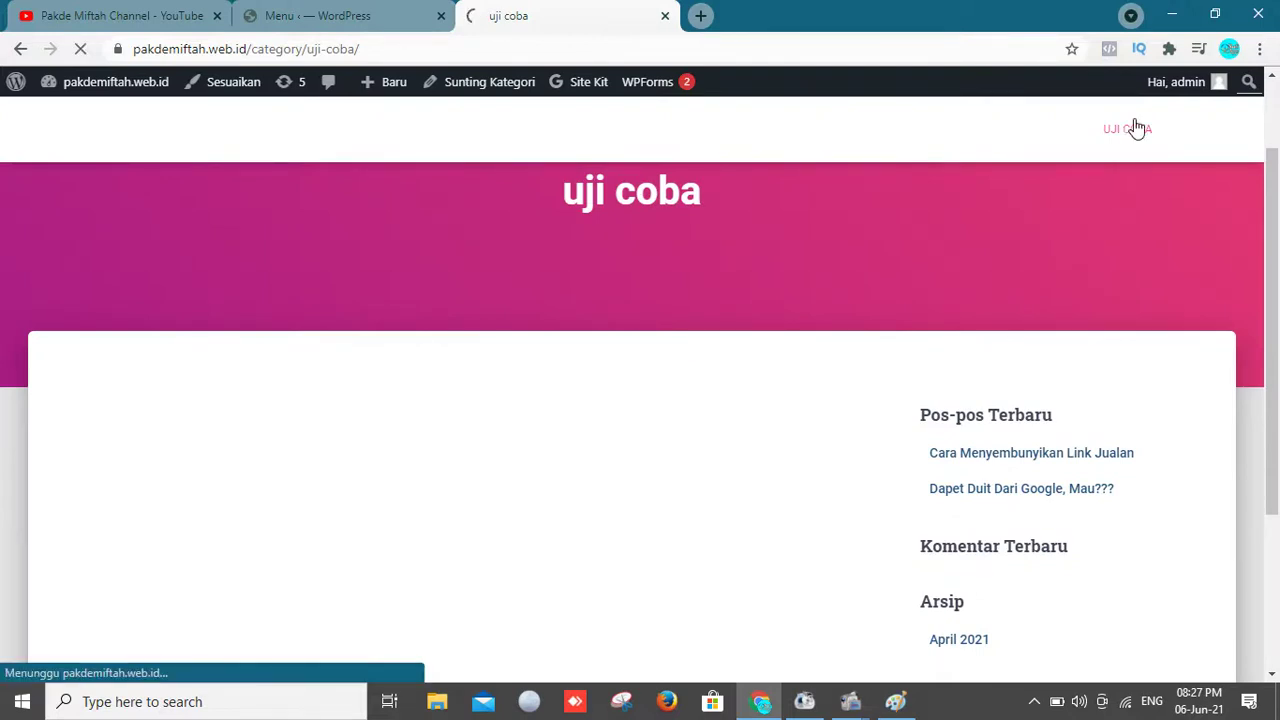
left_click(395, 14)
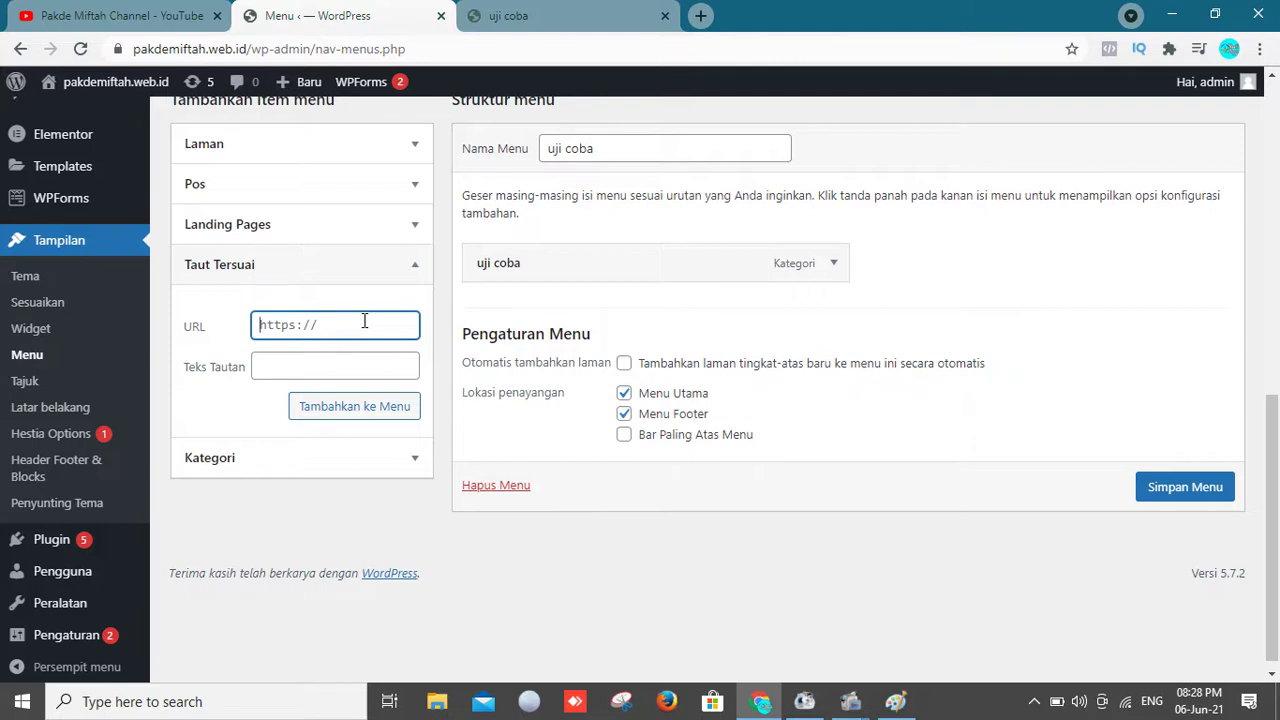
Step: Add a custom link to the menu with the URL "#" and the link text "Home"
type("#")
left_click(342, 364)
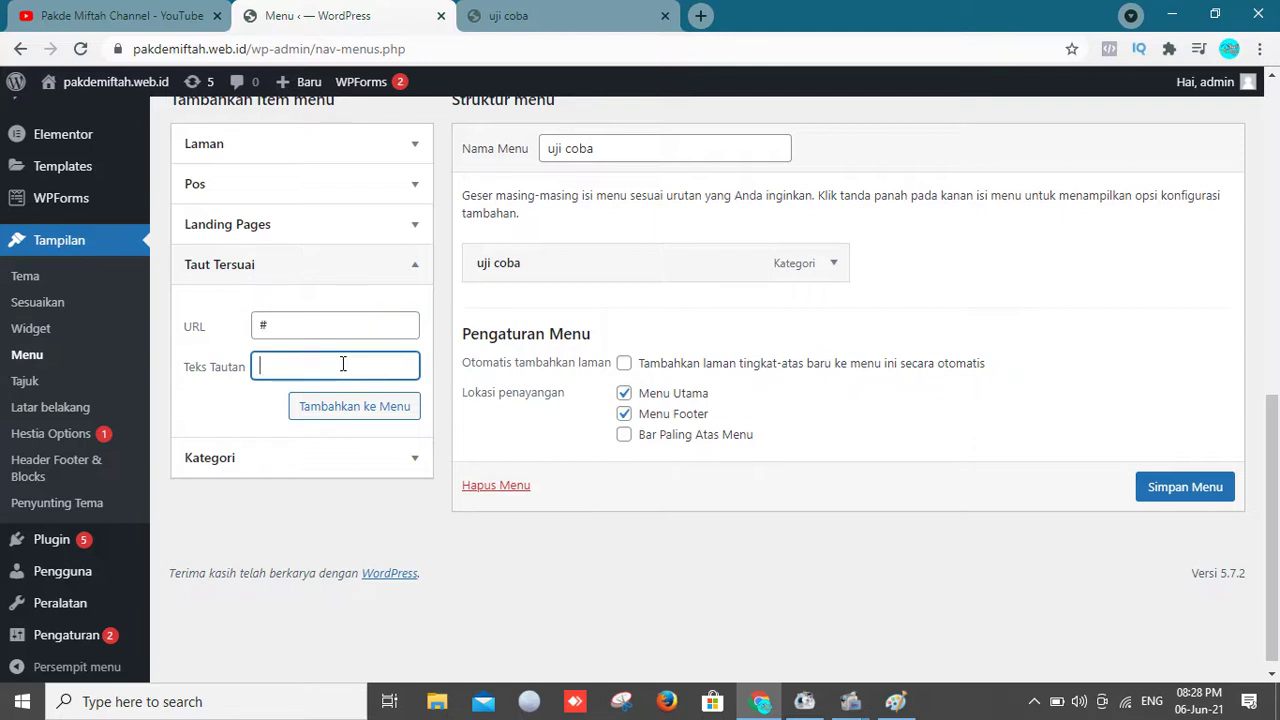
type("HOMe")
key("BackSpace")
key("BackSpace")
type("om")
left_click(351, 414)
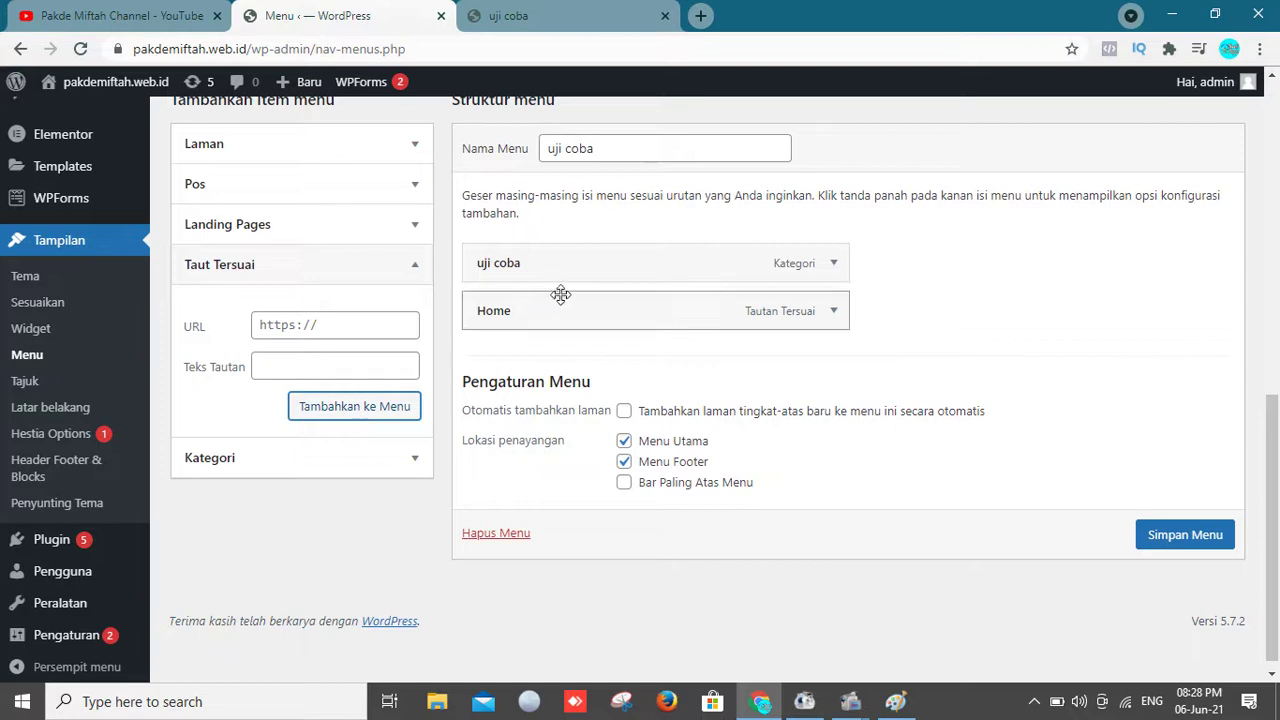
Step: Add a custom link to the menu with the URL "#" and the link text "Artikel Bermanfaat"
left_click(296, 327)
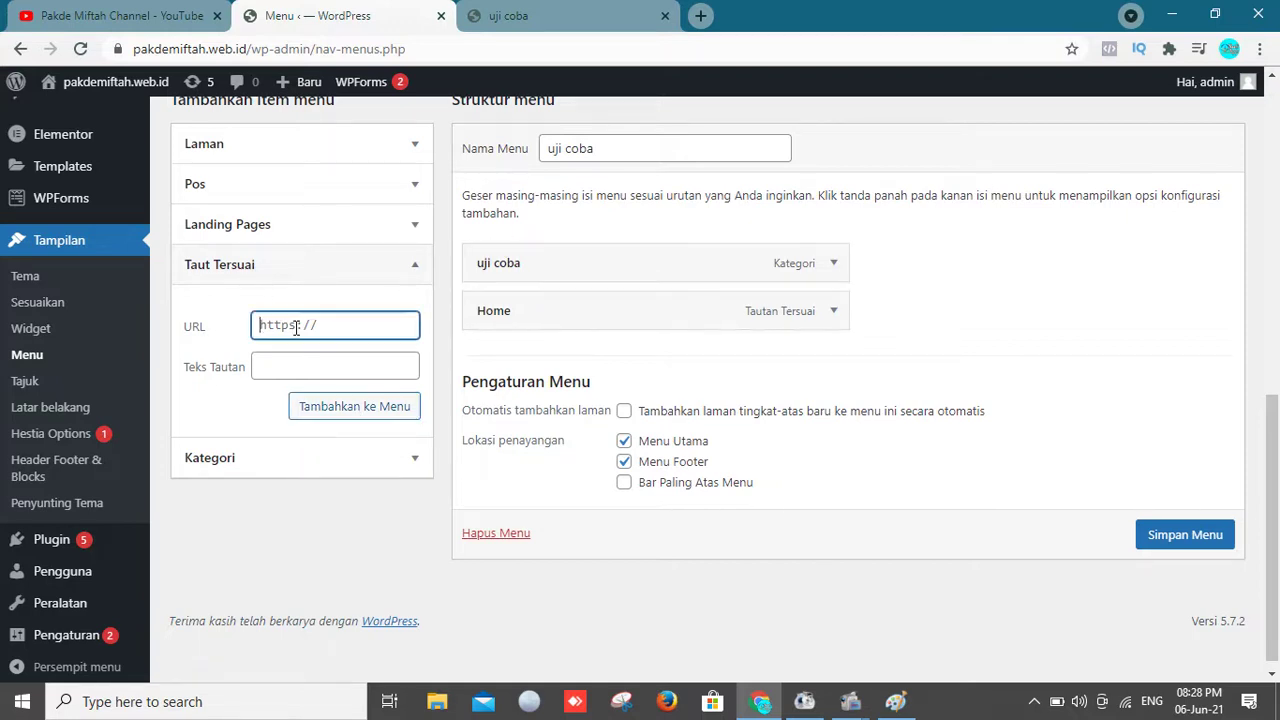
type("#")
left_click(292, 365)
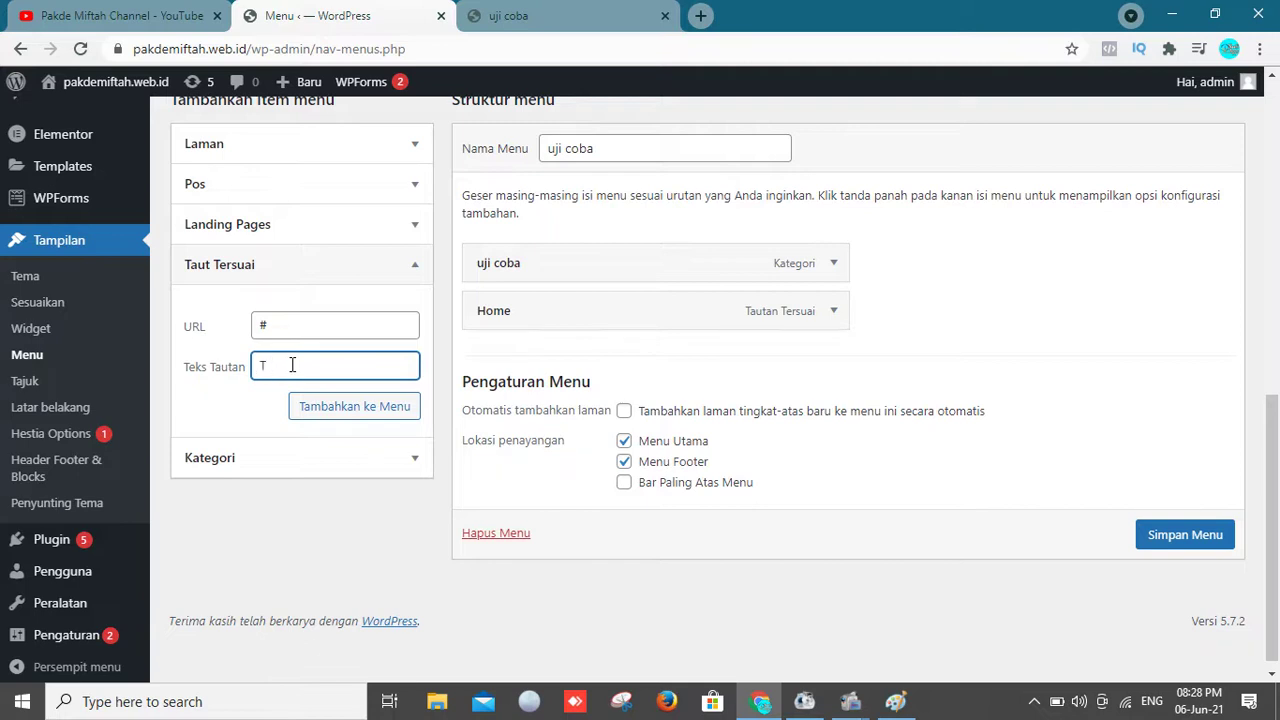
type("artikel bermanfaat")
left_click_drag(267, 366, 256, 367)
type("A")
key("BackSpace")
type("B")
left_click(358, 418)
left_click(358, 418)
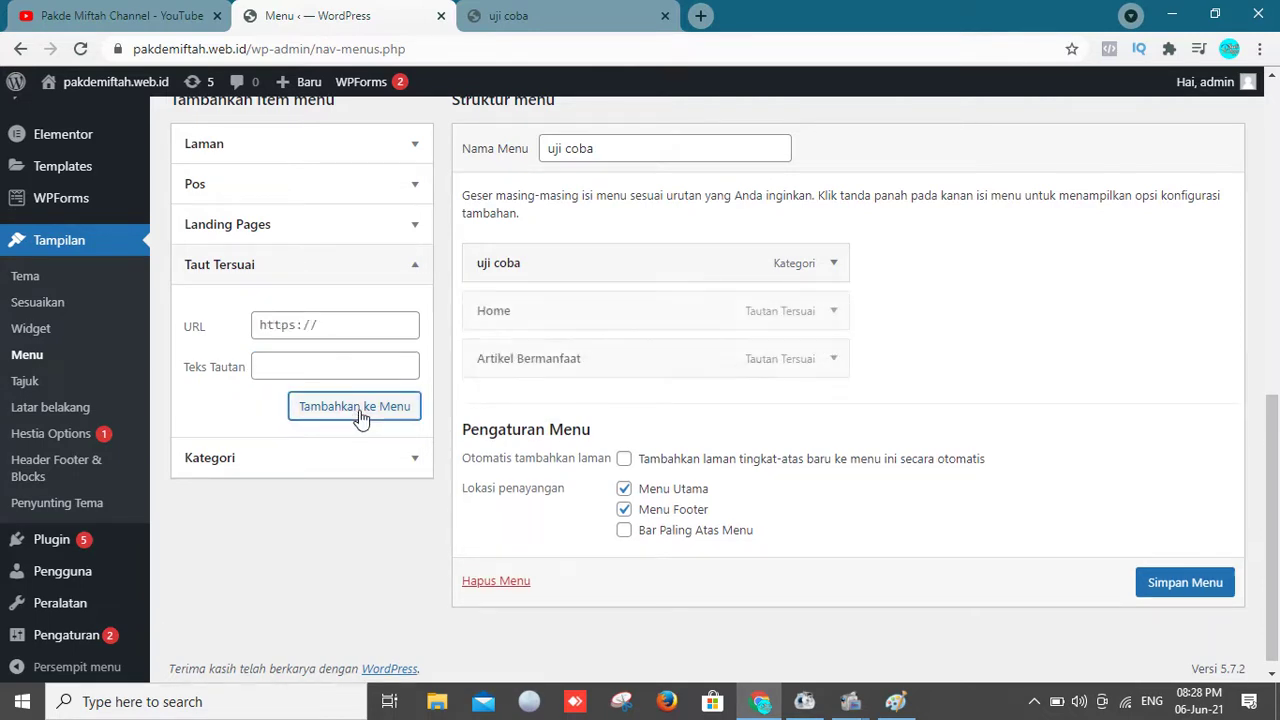
Step: Add a custom link to the menu with the URL "#" and the link text "Aplikasi"
left_click(344, 328)
type("#")
left_click(336, 368)
type("APlikas")
key("BackSpace")
key("BackSpace")
key("BackSpace")
key("BackSpace")
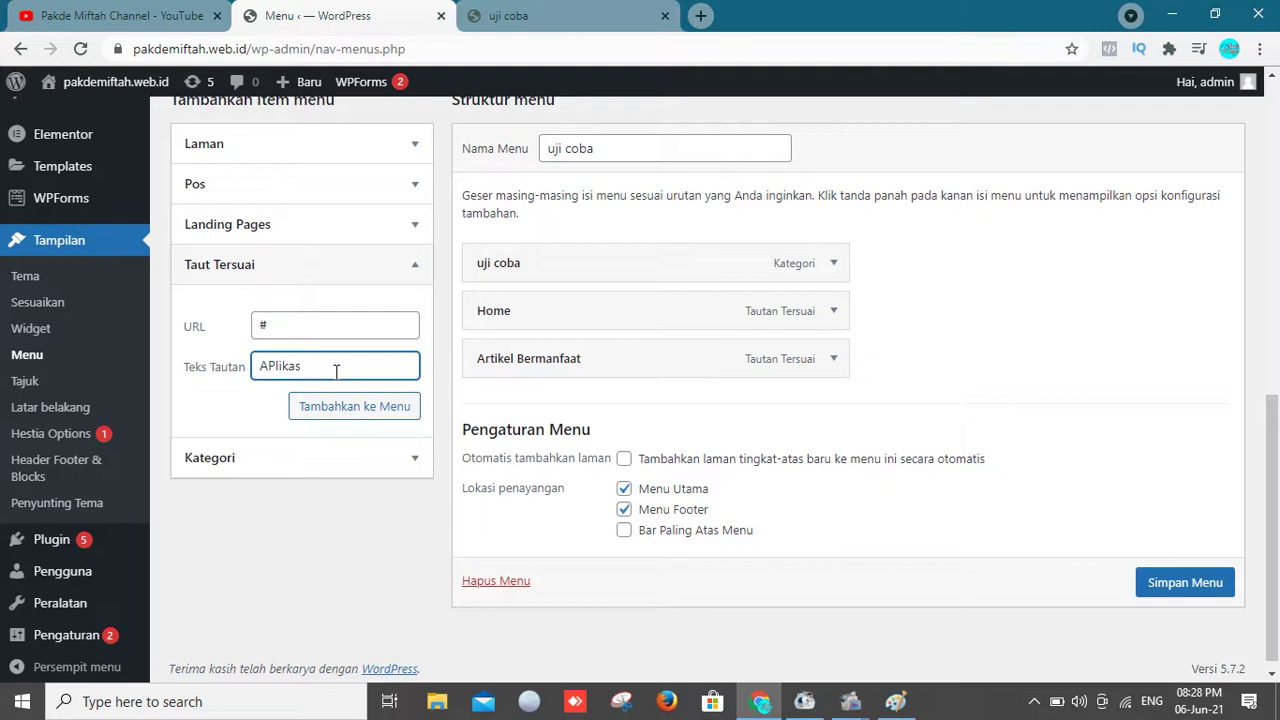
type("plikasi")
left_click(348, 412)
Step: Add a custom link to the menu with the URL "#" and the link text "Kontak"
left_click(329, 330)
type("#")
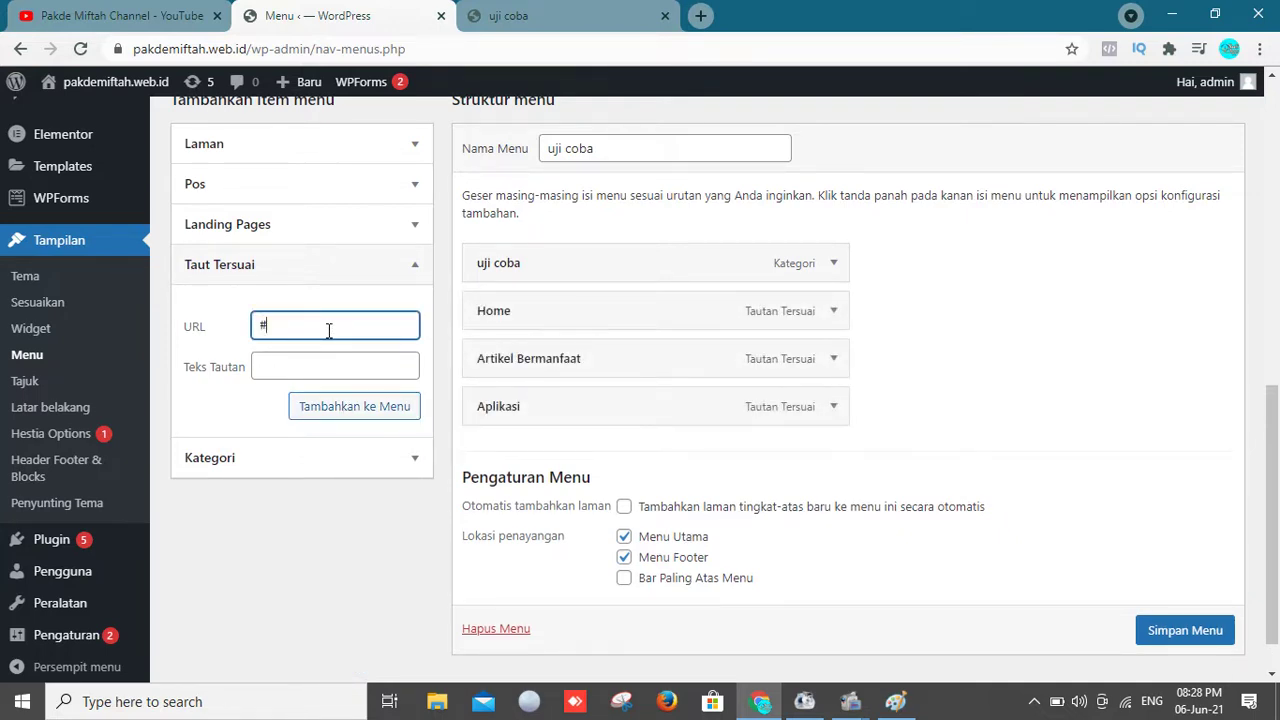
left_click(337, 367)
type("Kontak")
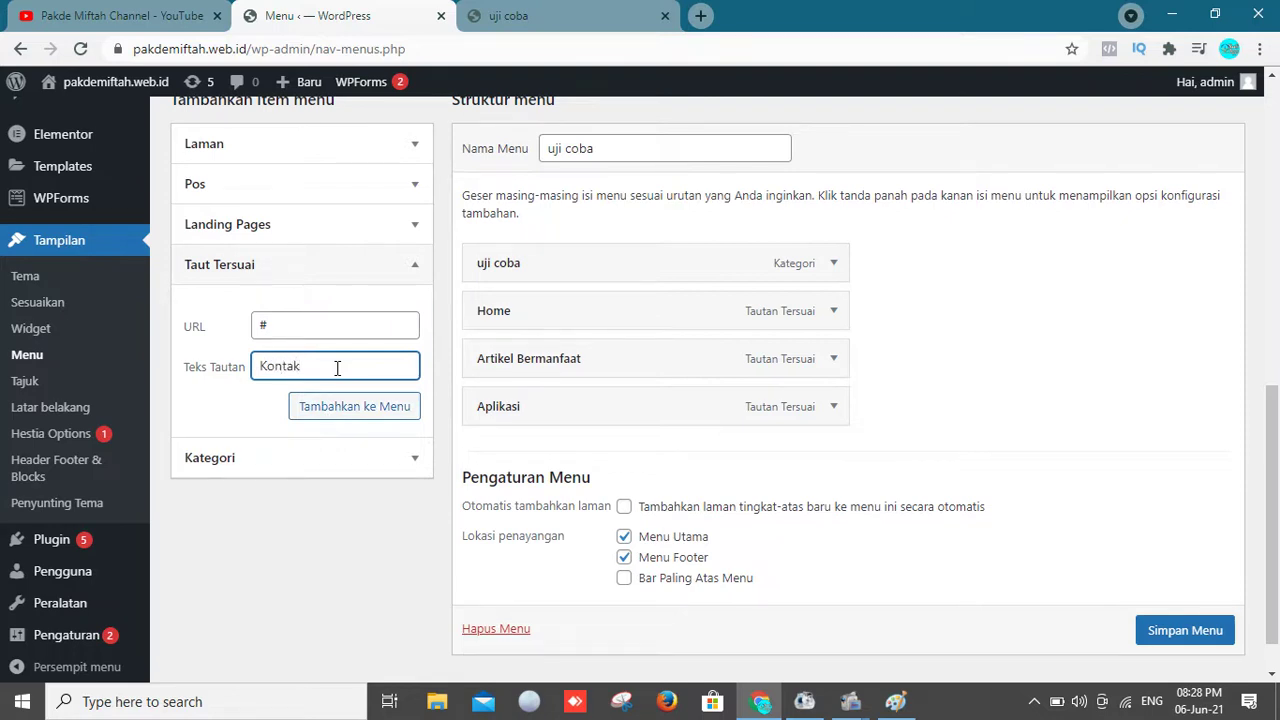
left_click(352, 416)
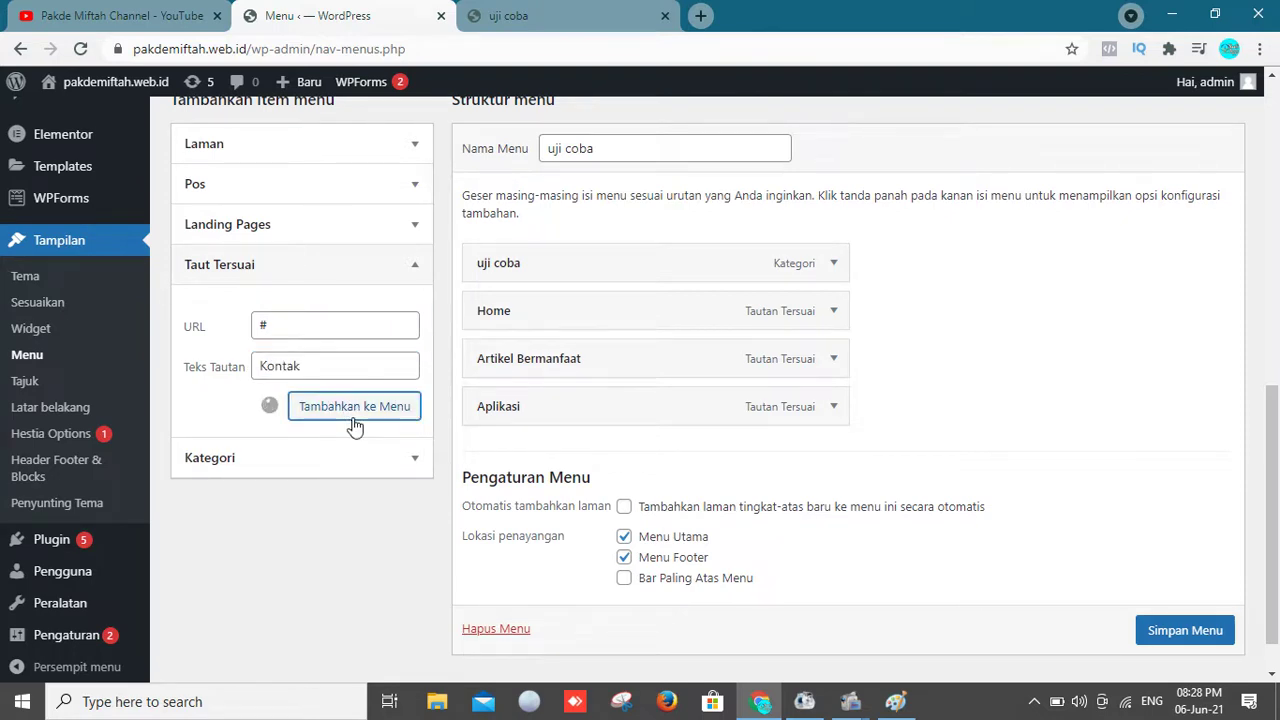
Step: Add a custom link to the menu with the URL "#" and the link text "Situs Bermanfaat"
left_click(336, 320)
type("#")
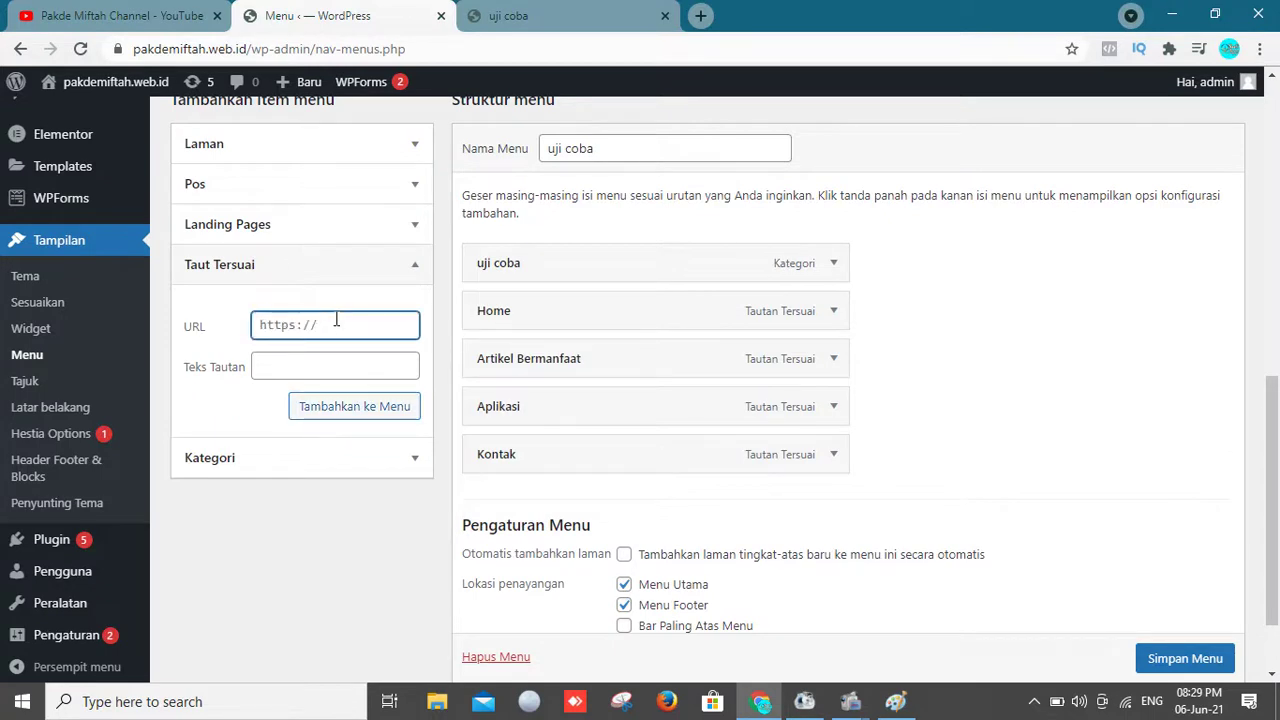
left_click(336, 366)
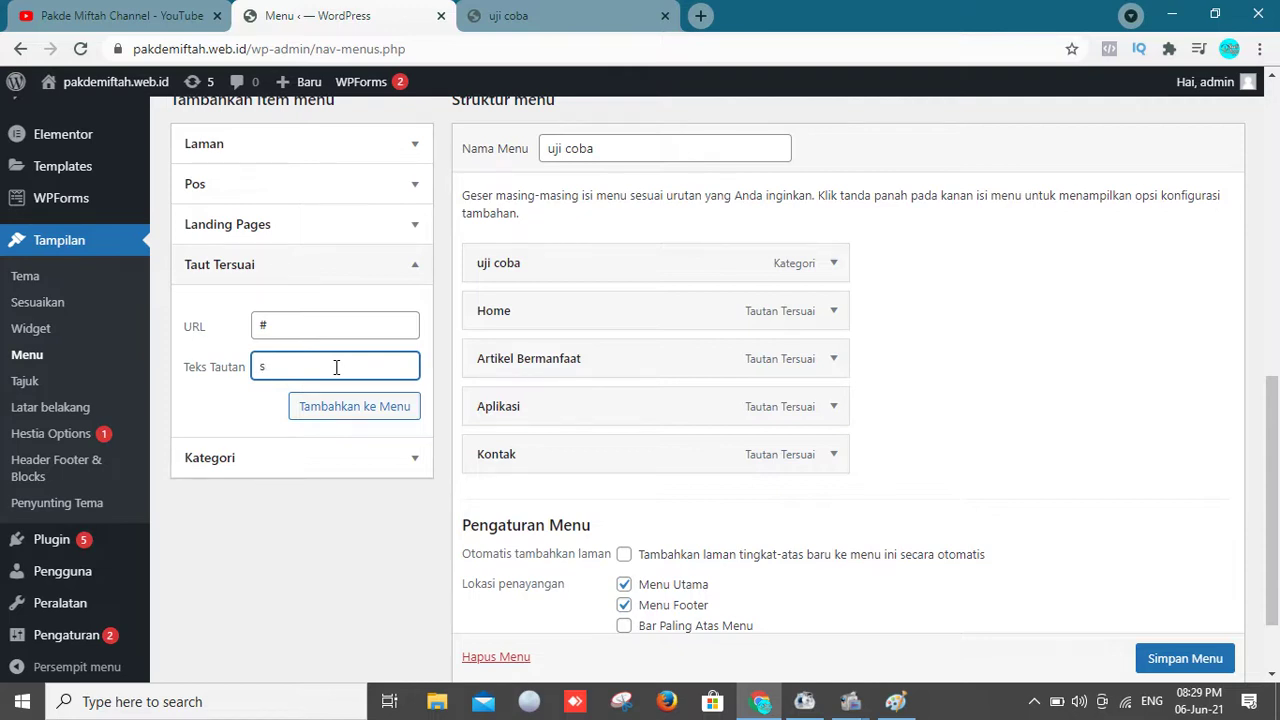
type("situs berman")
key("BackSpace")
key("BackSpace")
key("BackSpace")
key("BackSpace")
key("BackSpace")
key("BackSpace")
key("BackSpace")
type("Situs Bermanfa")
left_click(365, 410)
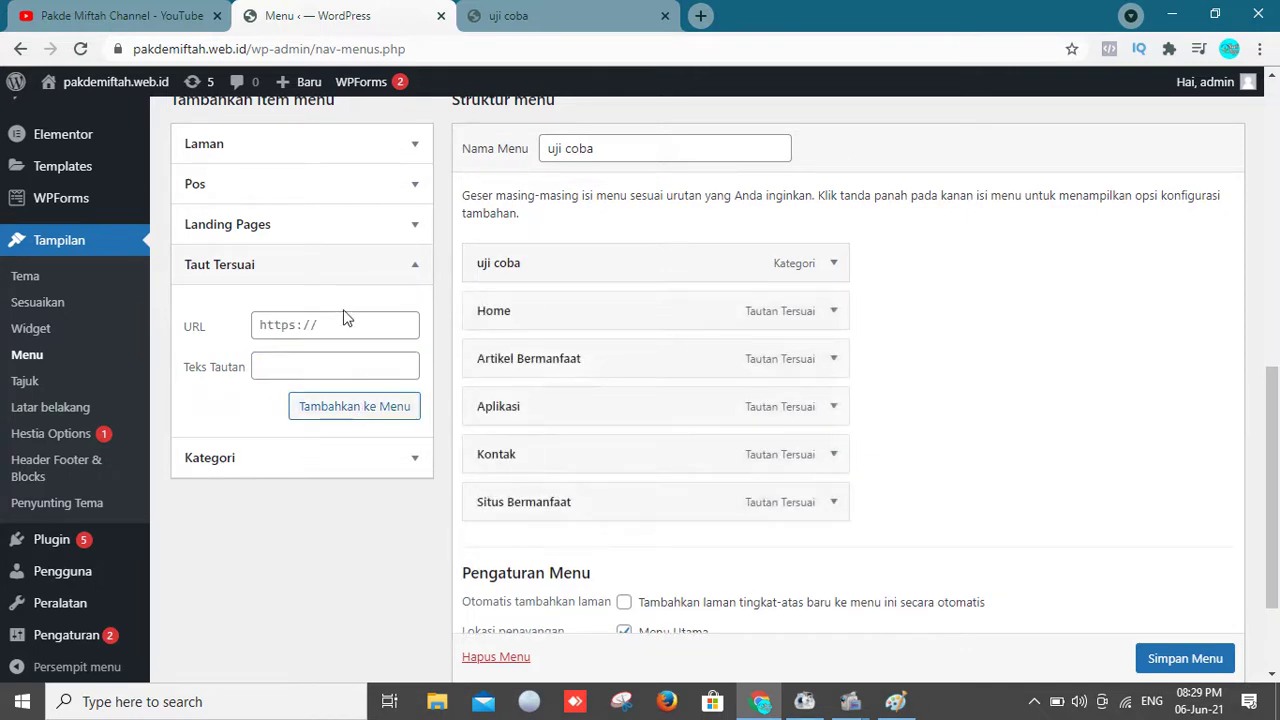
Step: Add a custom link to the menu with the URL "#" and the link text "Konten Islami"
left_click(349, 337)
type("#")
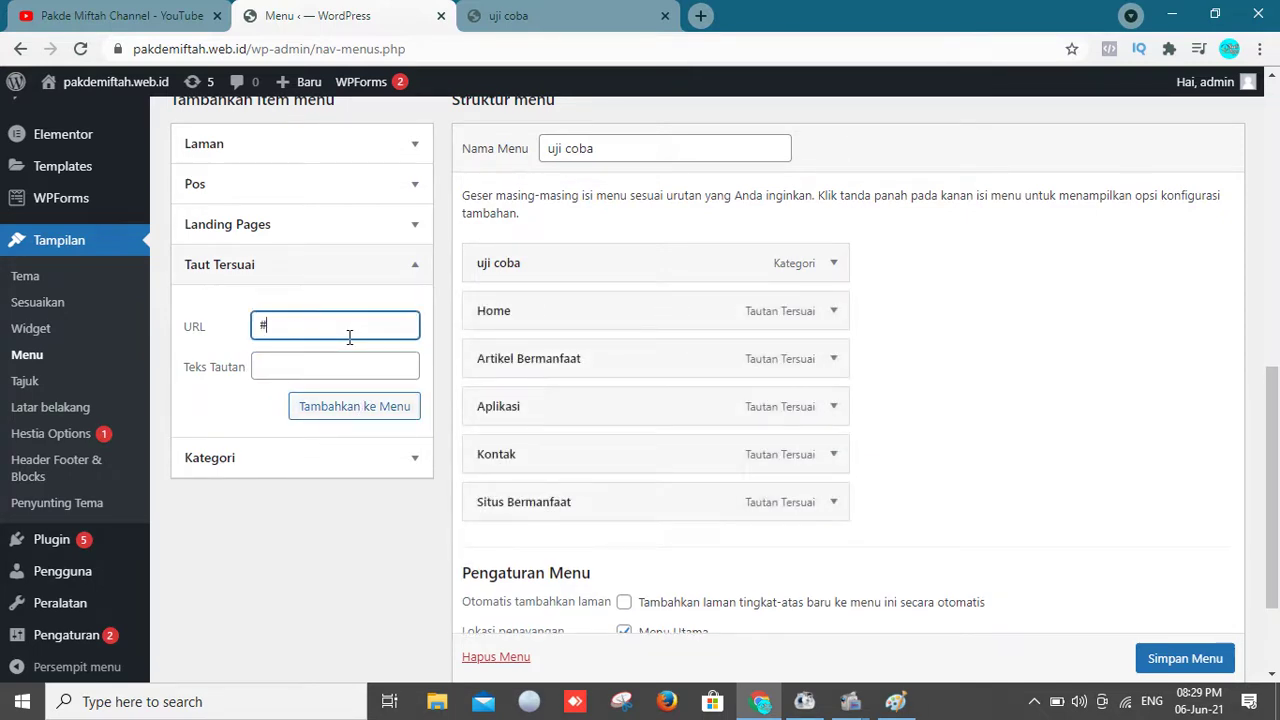
left_click(352, 370)
type("Mur")
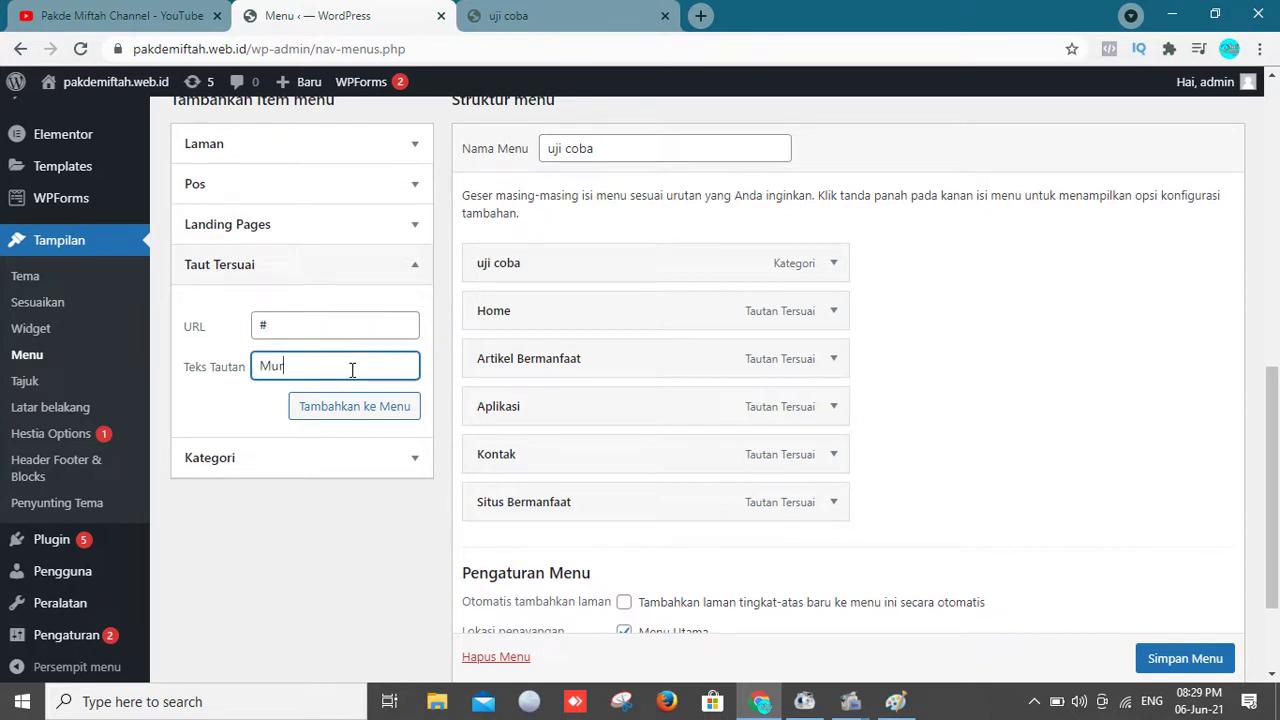
key("BackSpace")
key("BackSpace")
type("Konten Islanmi")
left_click(364, 404)
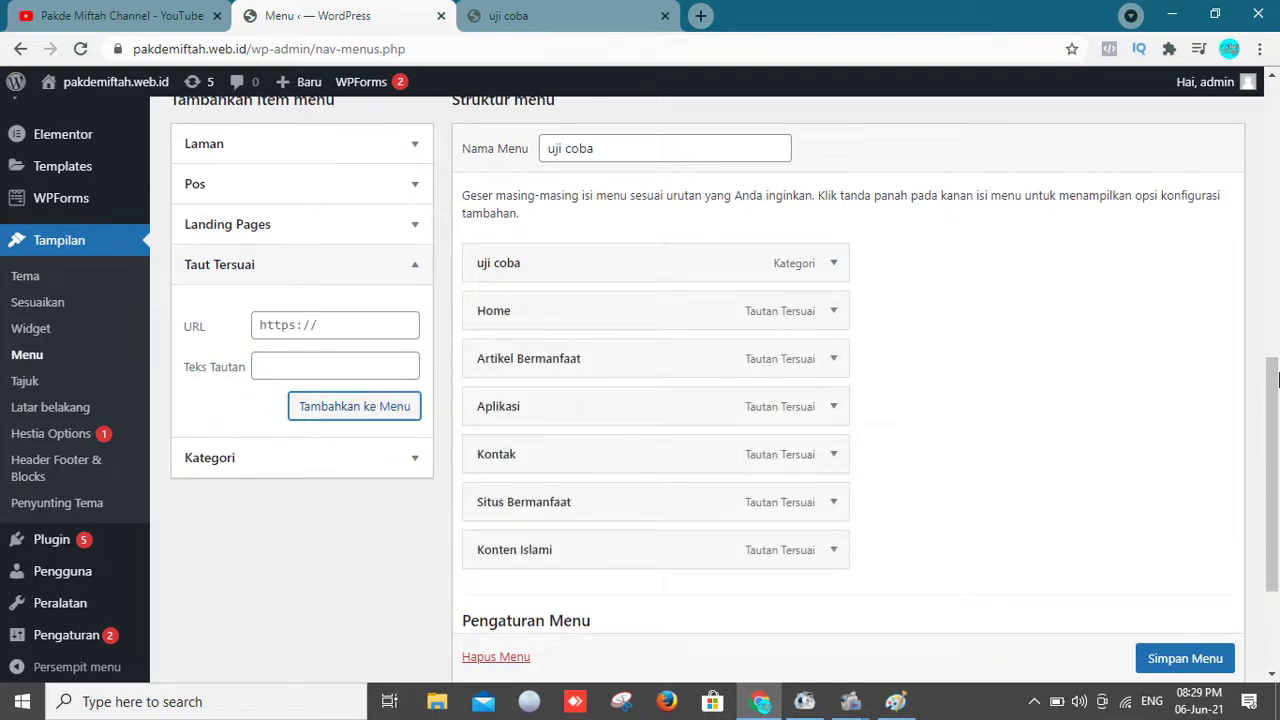
Step: Reorder the menu so Home comes first, above uji coba, and Kontak comes last, and save the menu
scroll(1168, 560, "down", 1)
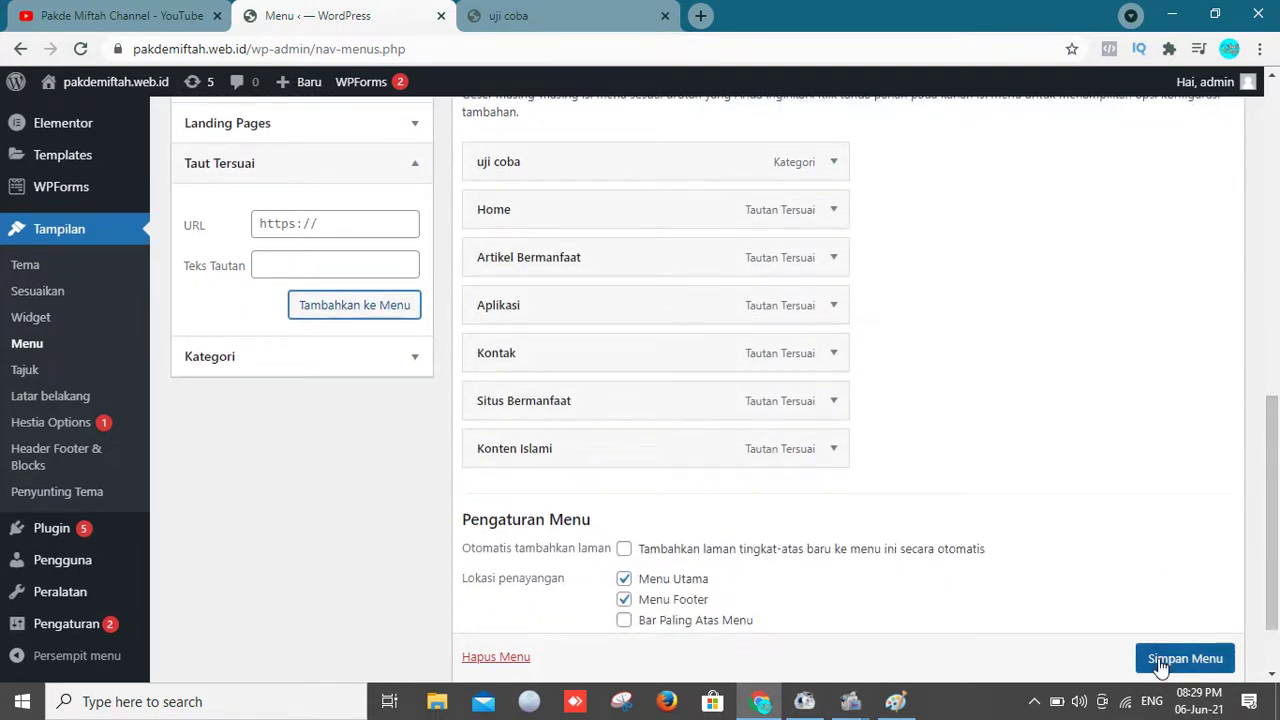
left_click_drag(691, 223, 694, 165)
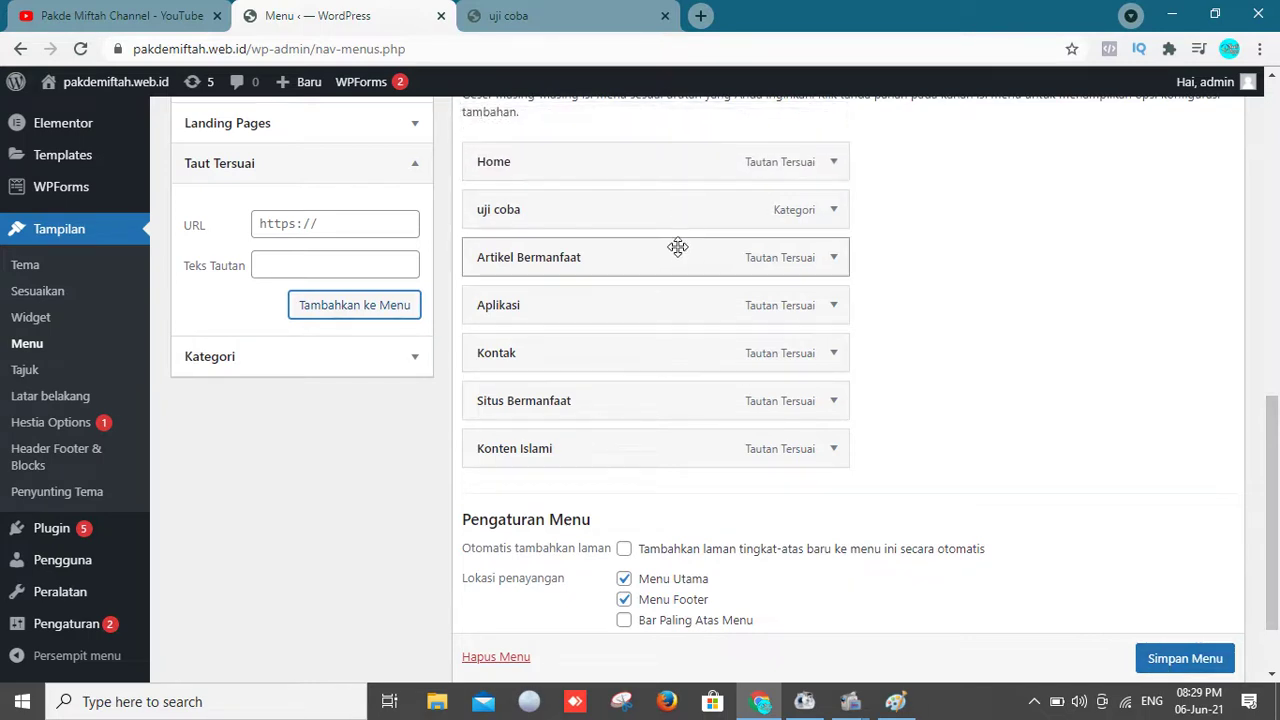
left_click_drag(675, 343, 673, 443)
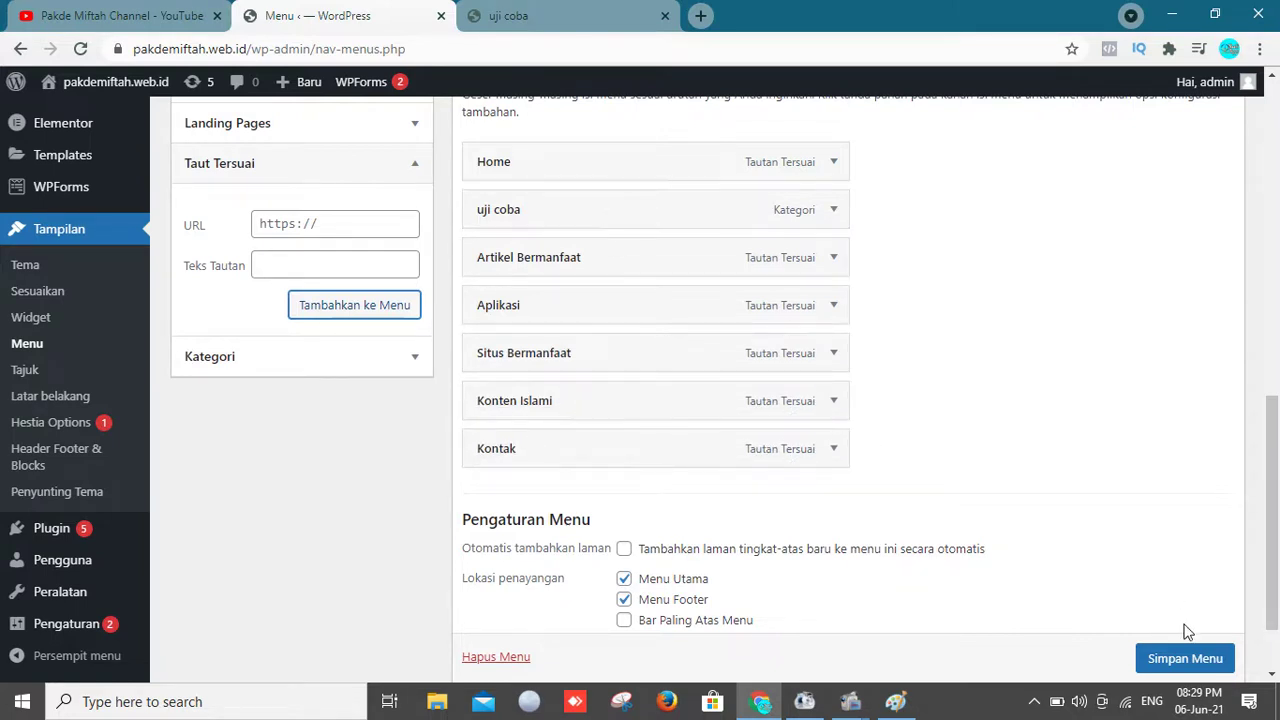
left_click(1183, 662)
scroll(1189, 660, "down", 1)
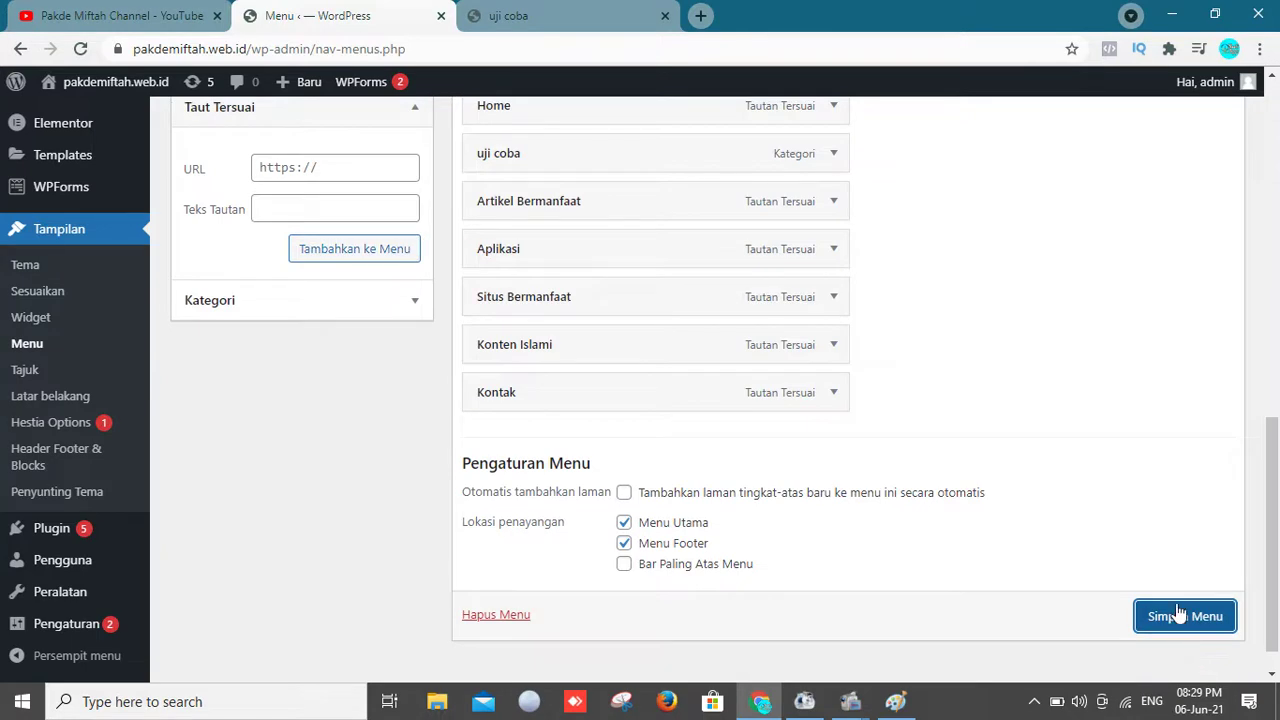
left_click(1178, 614)
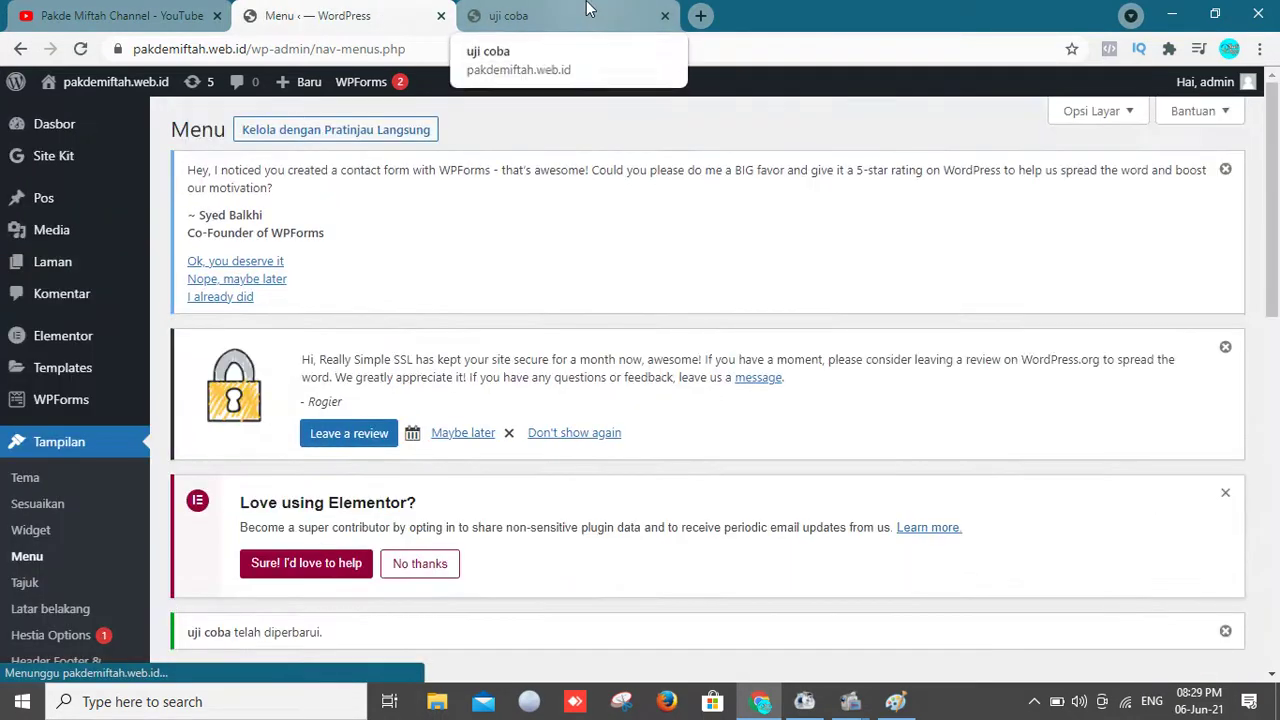
Step: Load the pakdemiftah.web.id home page in the live site tab and open the Uji Coba header link to check the menu
left_click(588, 12)
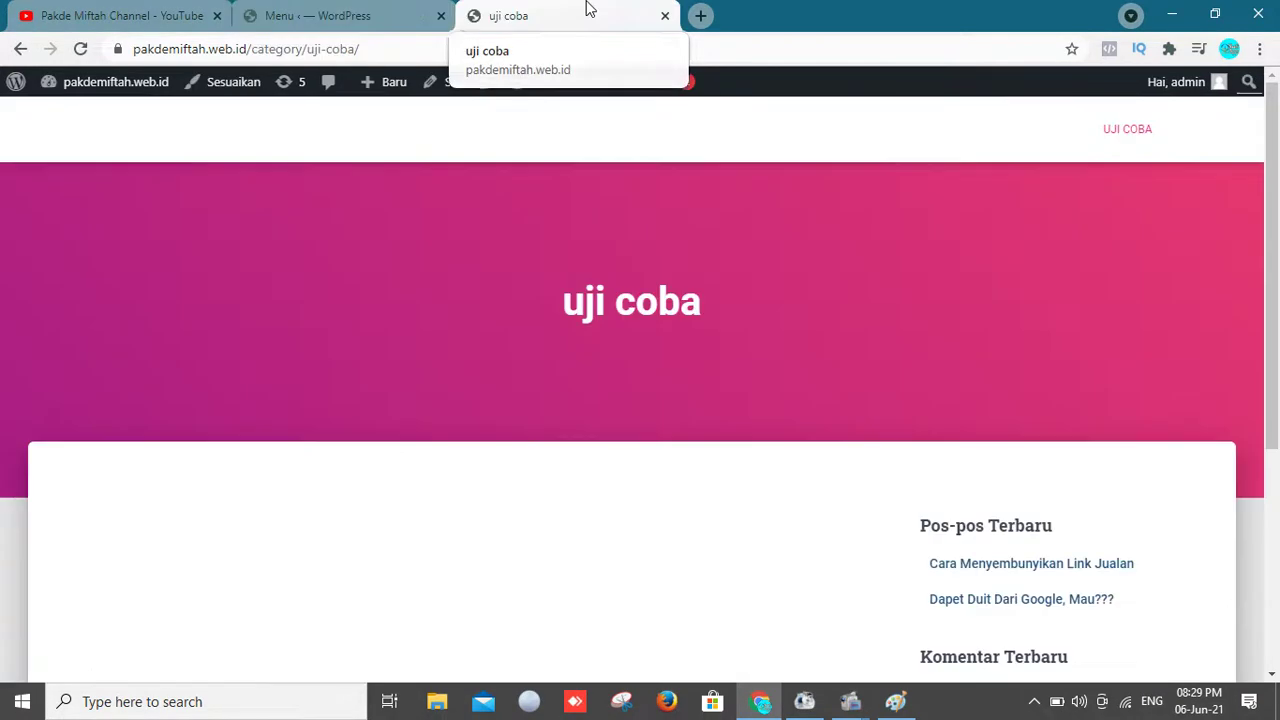
left_click(243, 49)
mouse_move(140, 97)
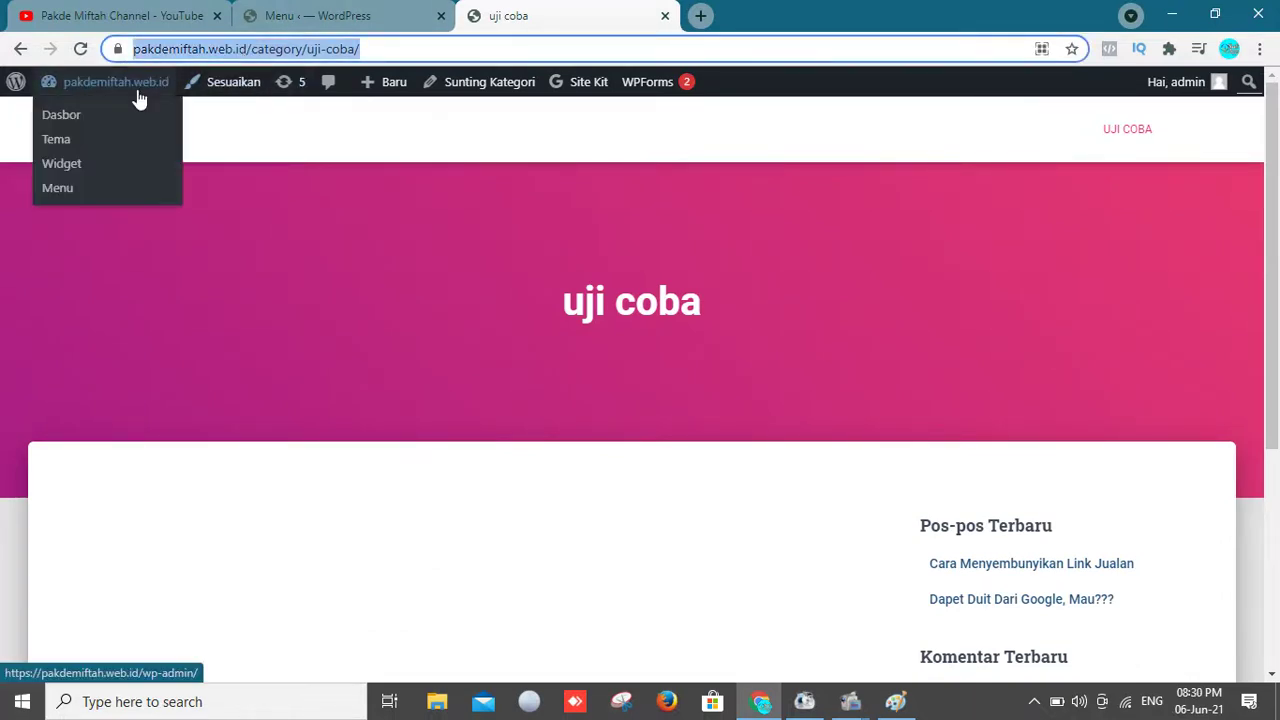
left_click(270, 48)
key("Left")
key("Left")
key("Left")
key("Left")
key("Left")
key("Left")
key("Left")
key("shift+End")
key("BackSpace")
key("Return")
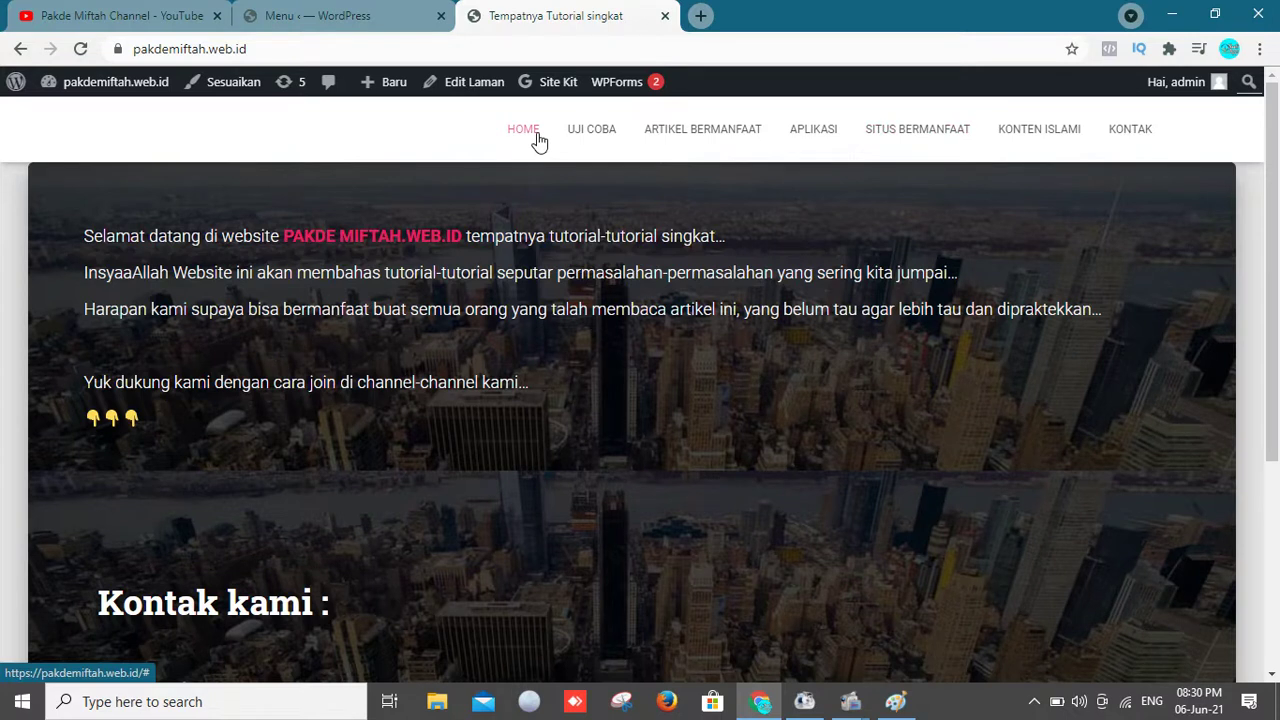
left_click(598, 139)
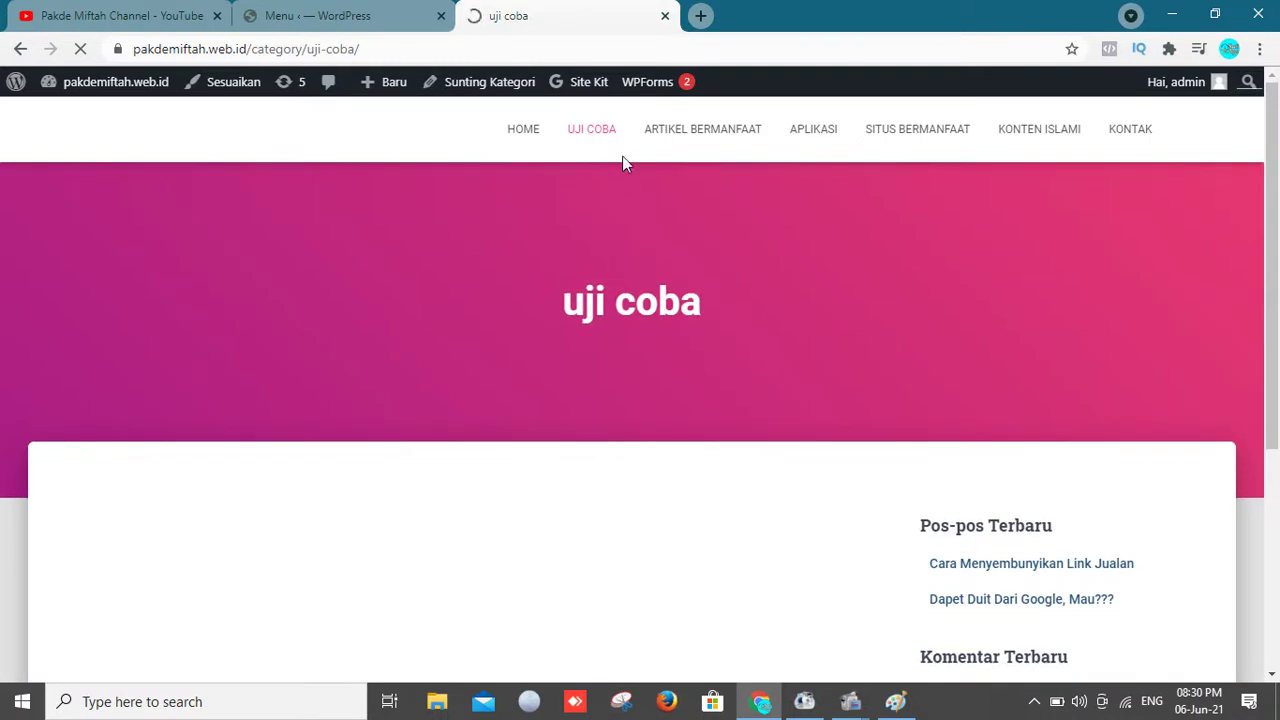
mouse_move(72, 82)
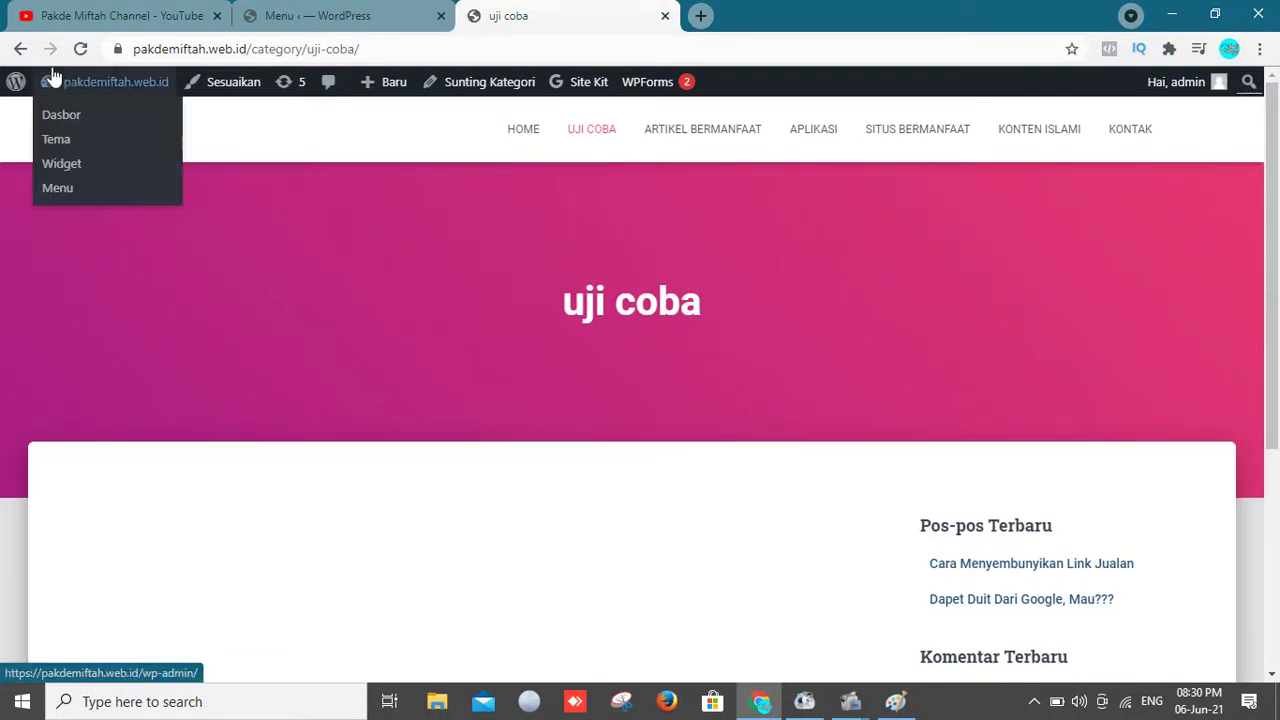
Step: Nest Artikel Bermanfaat under Situs Bermanfaat and Aplikasi under Konten Islami as sub items in the uji coba menu, and save the menu
left_click(20, 49)
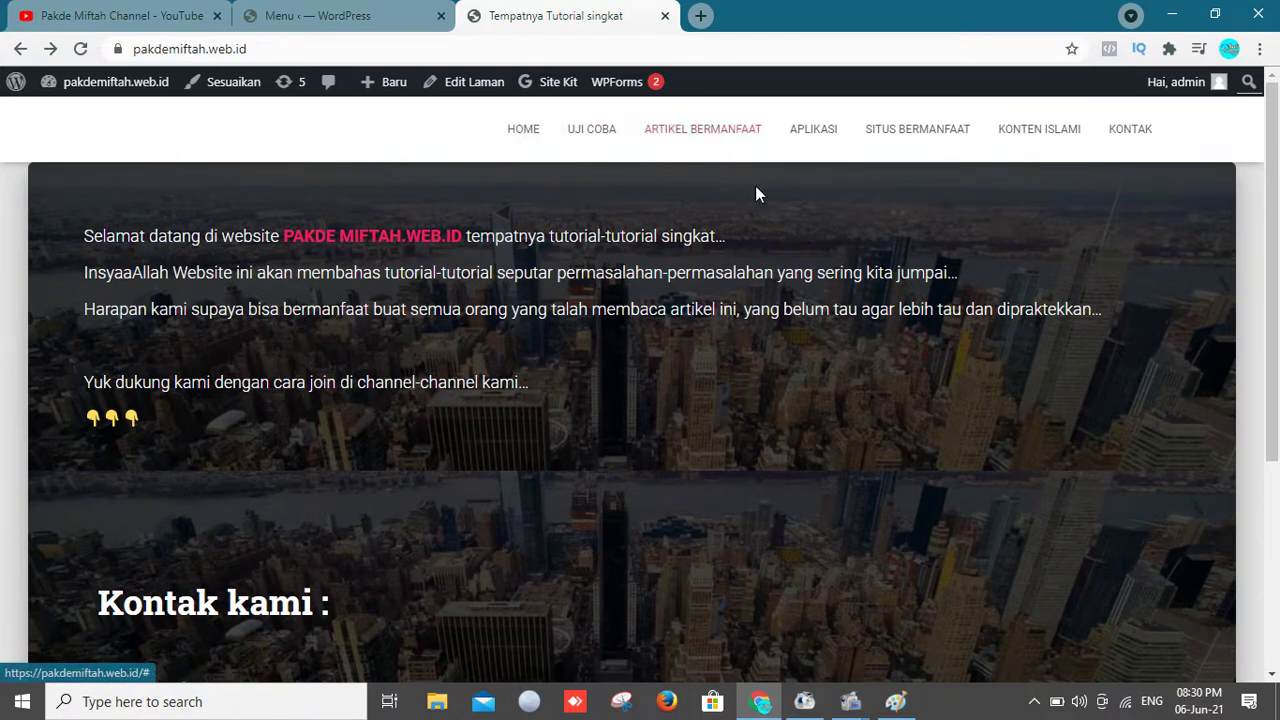
left_click(313, 10)
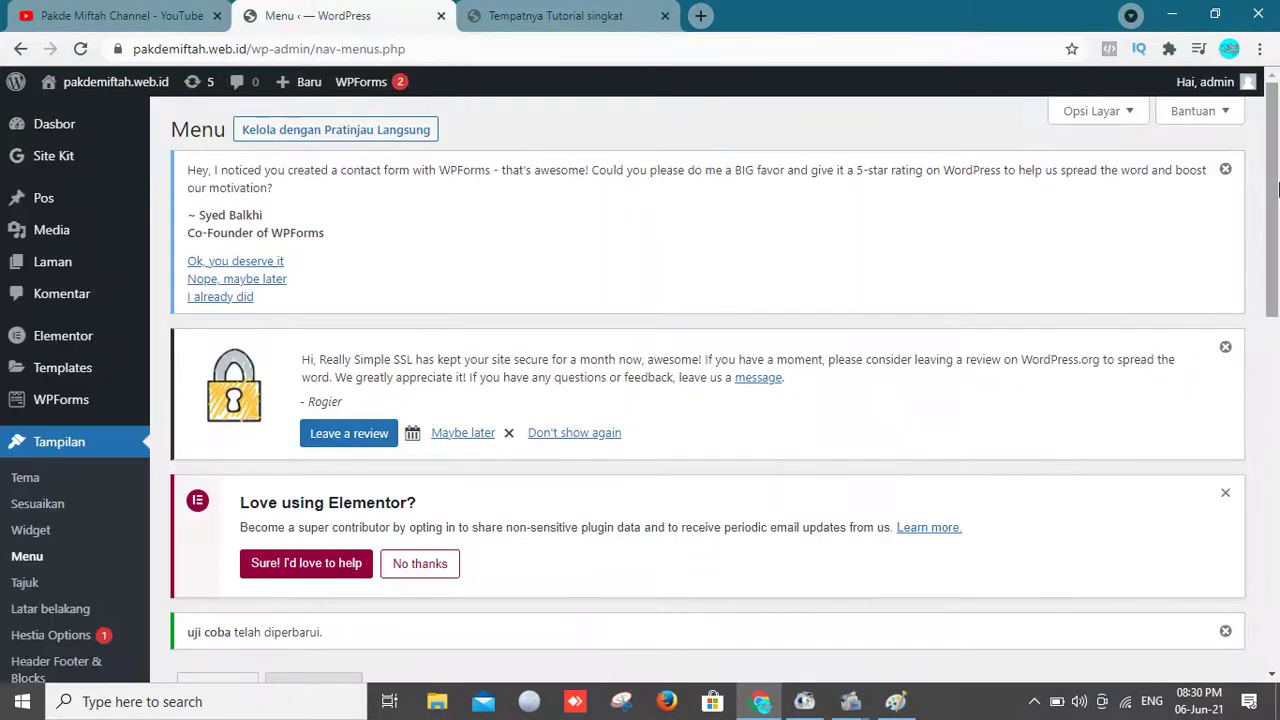
left_click_drag(1276, 217, 1277, 488)
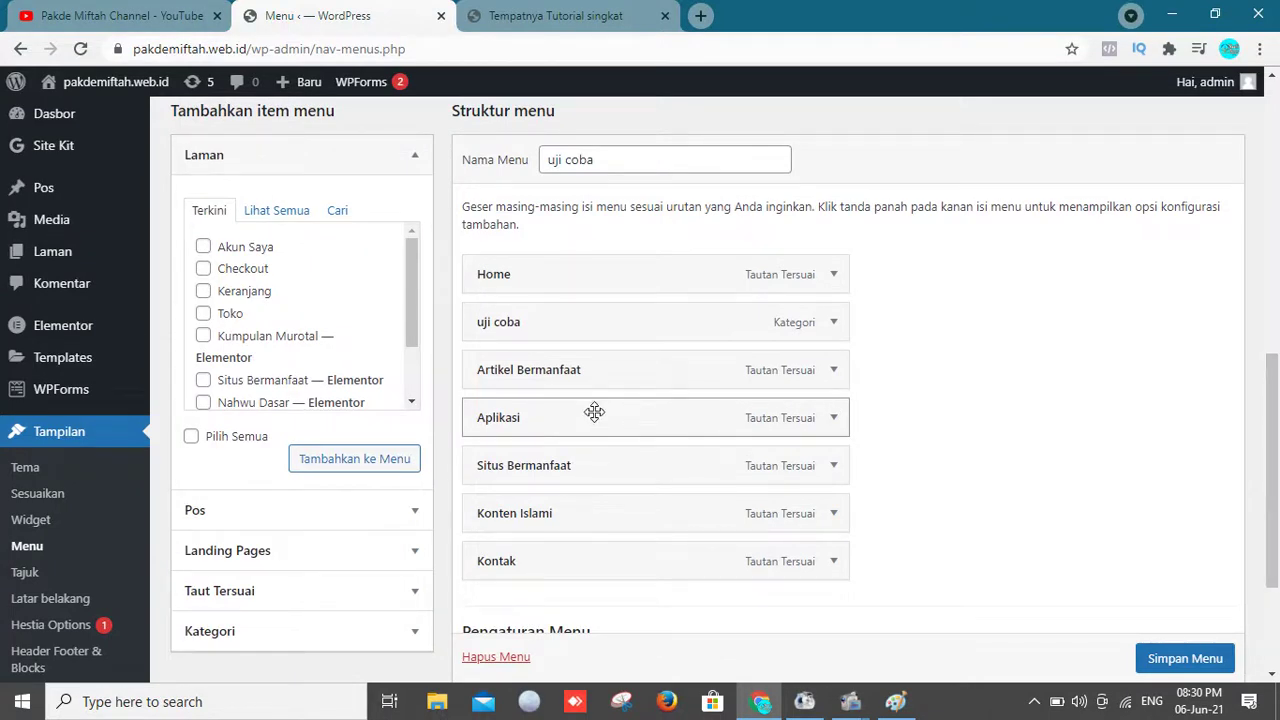
left_click_drag(594, 414, 558, 518)
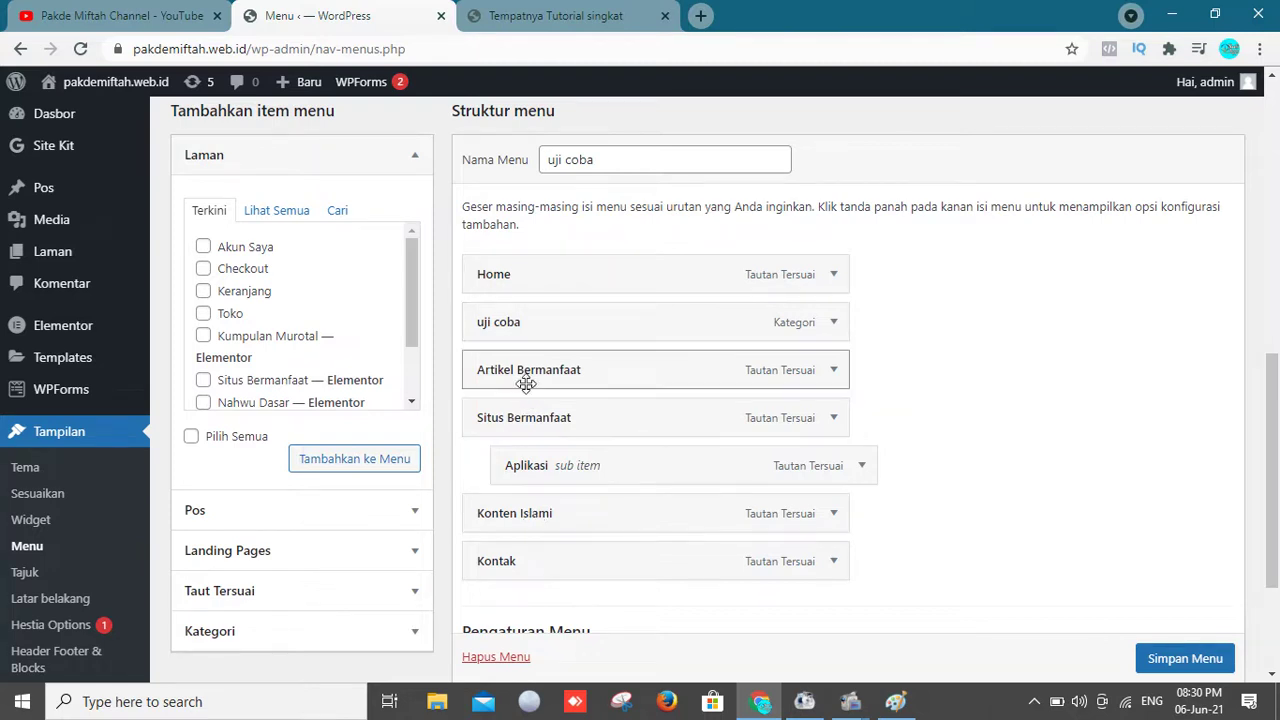
left_click_drag(527, 380, 566, 363)
left_click_drag(565, 375, 556, 420)
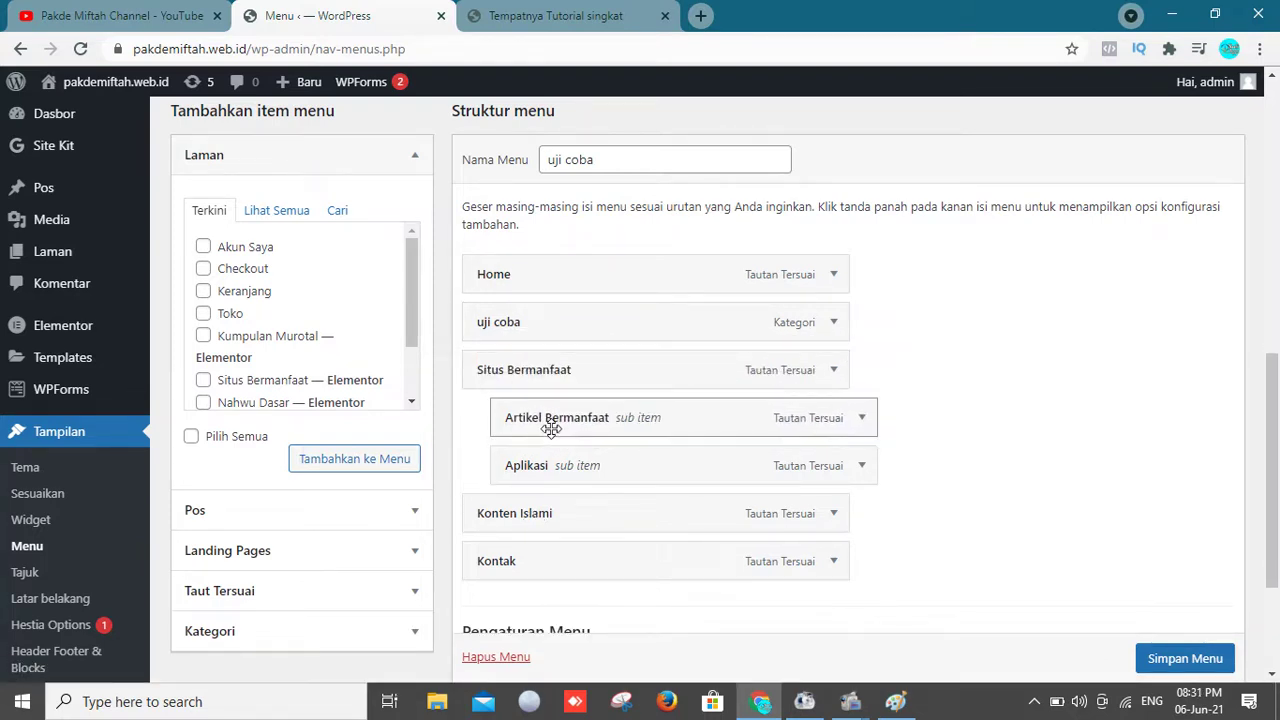
left_click_drag(544, 472, 550, 503)
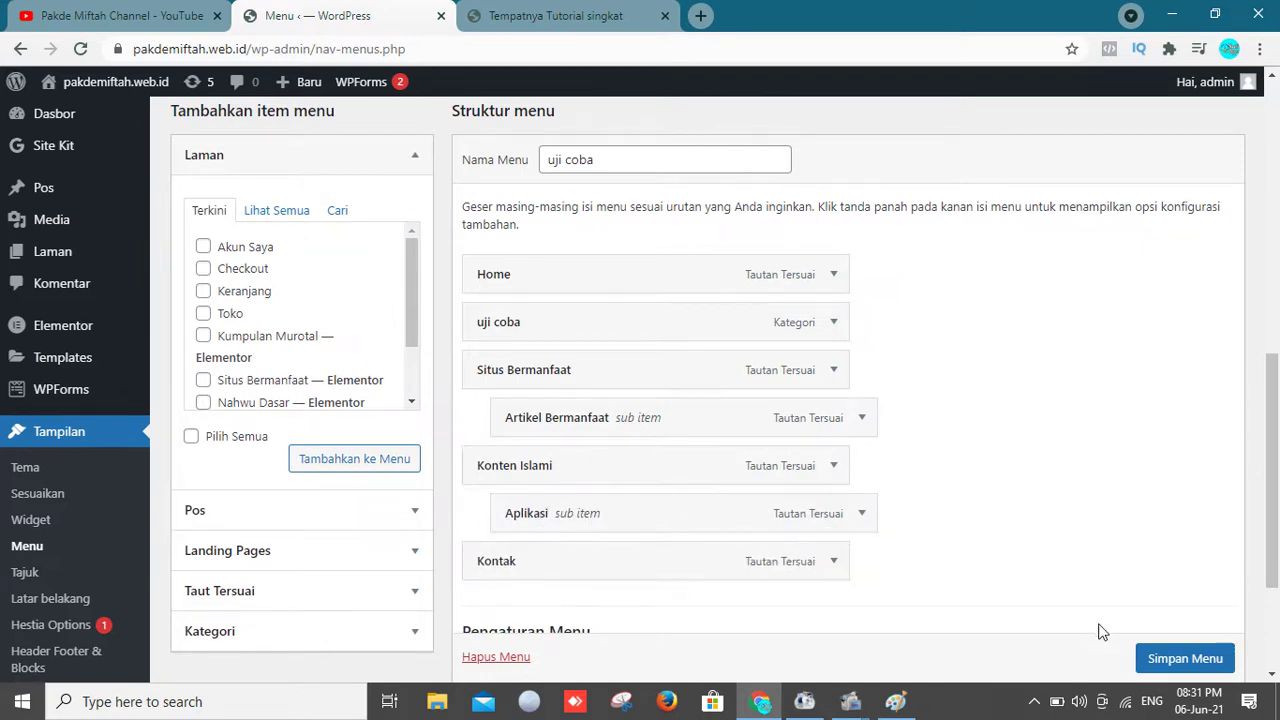
scroll(1205, 668, "down", 1)
left_click(1185, 658)
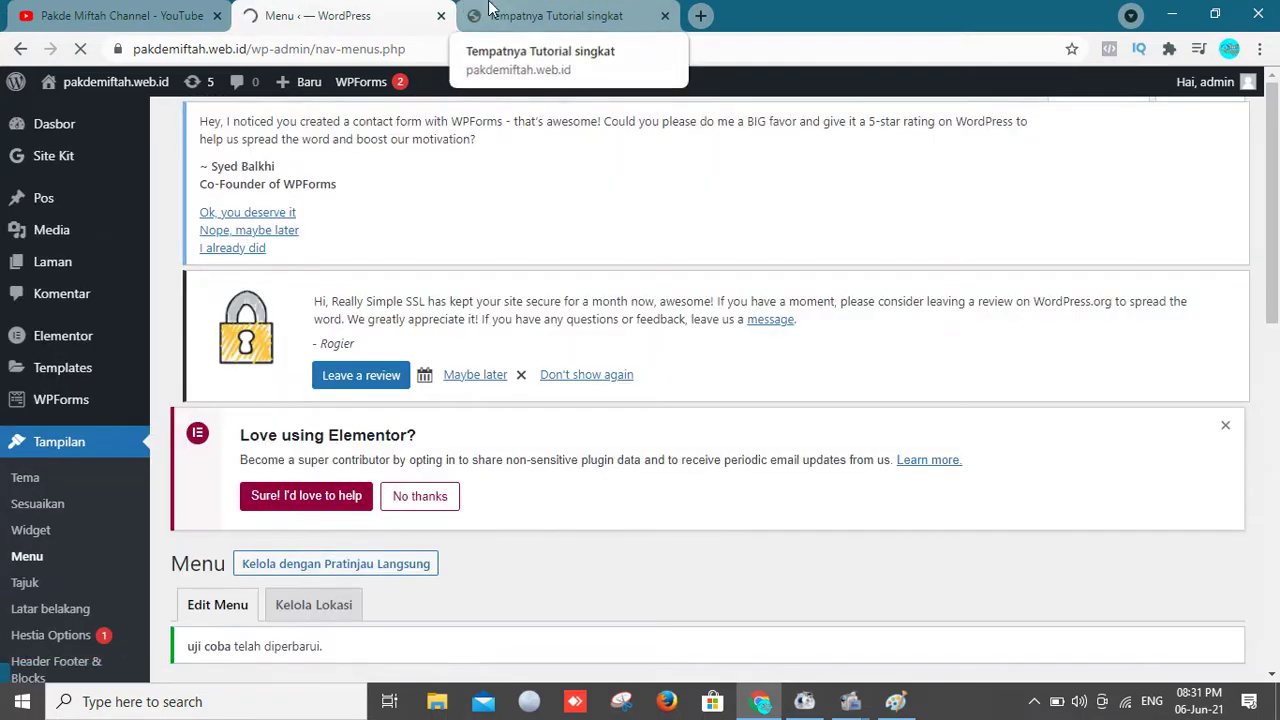
Step: Check the Situs Bermanfaat and Konten Islami submenus and the Uji Coba link on the reloaded live site, ending back on its home page
left_click(555, 16)
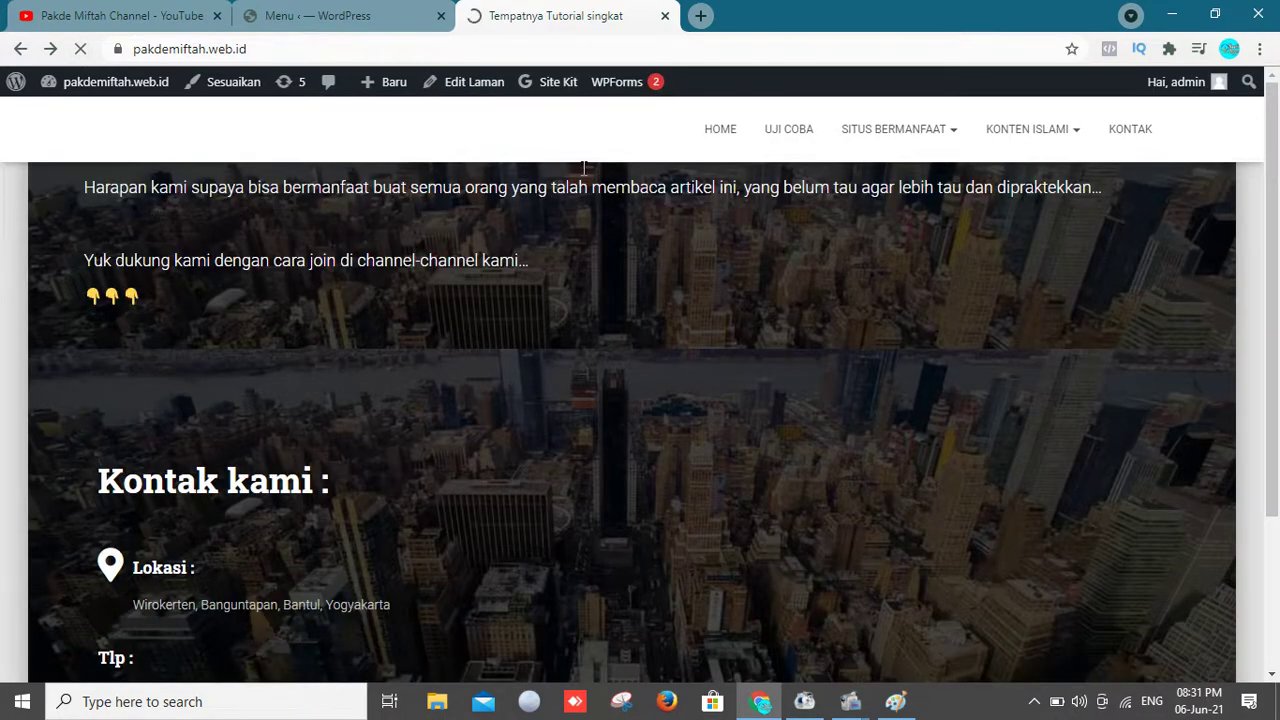
mouse_move(889, 140)
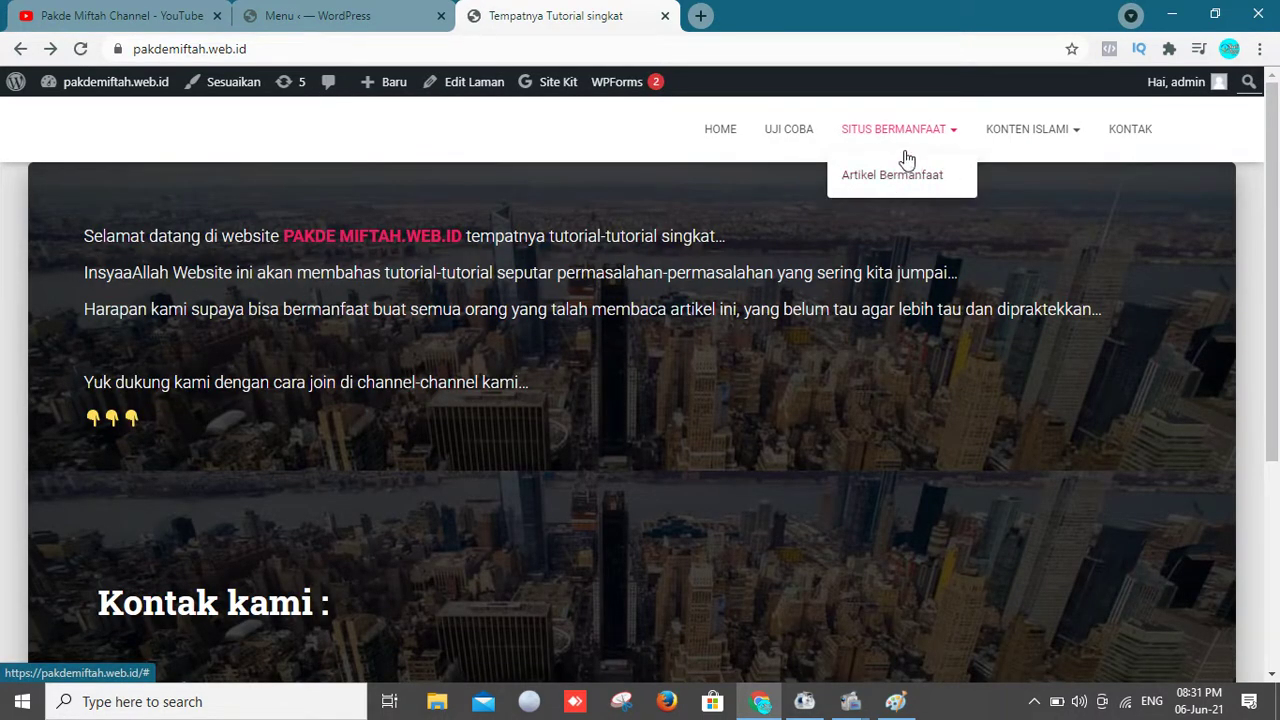
mouse_move(1071, 158)
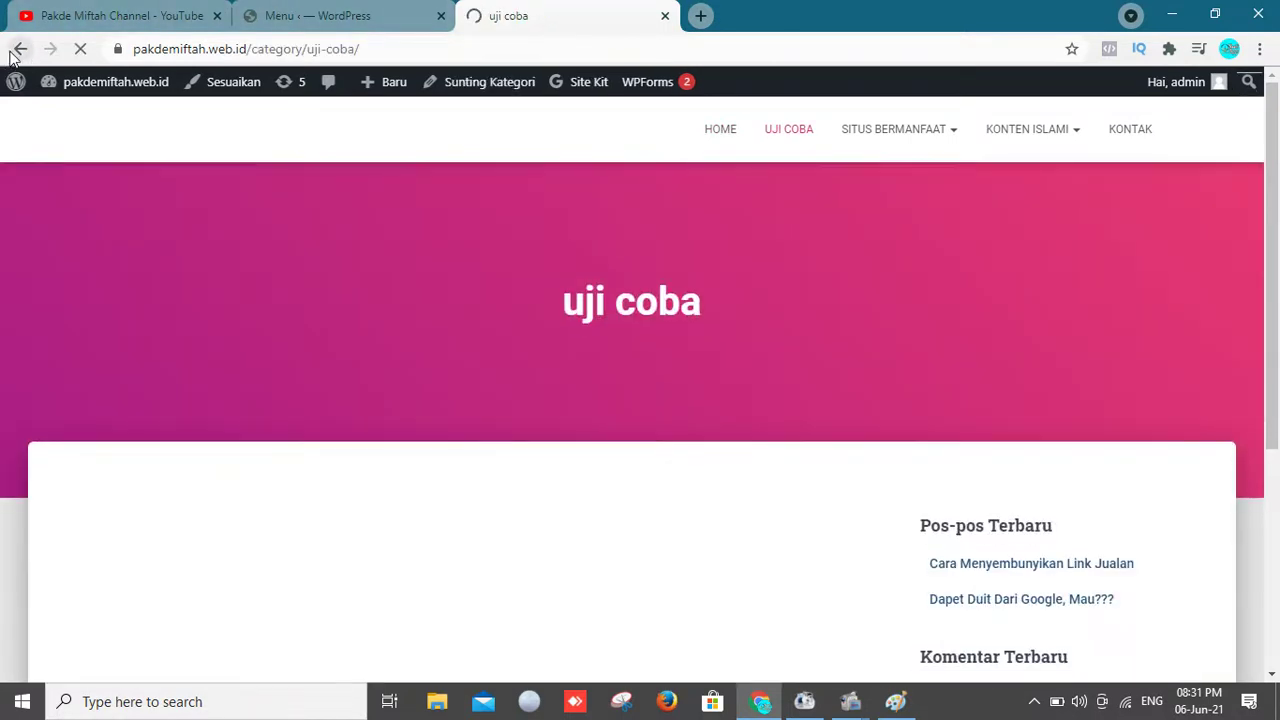
left_click(14, 52)
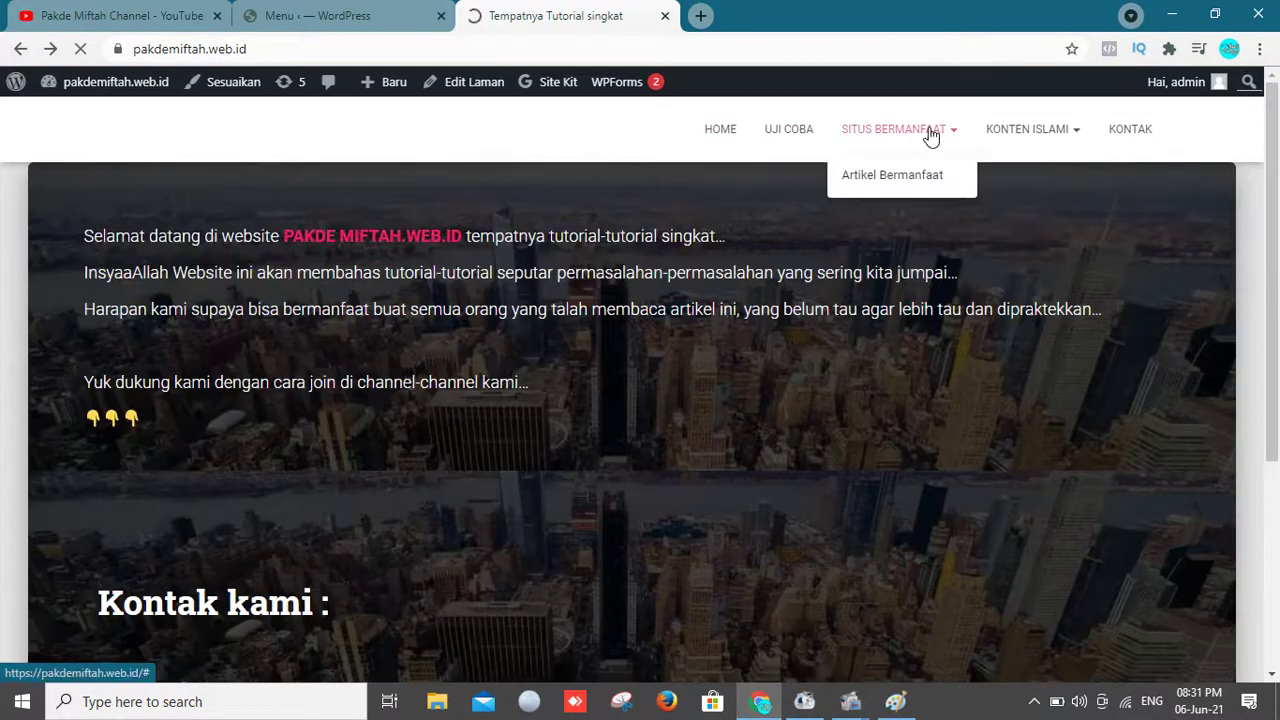
left_click(318, 15)
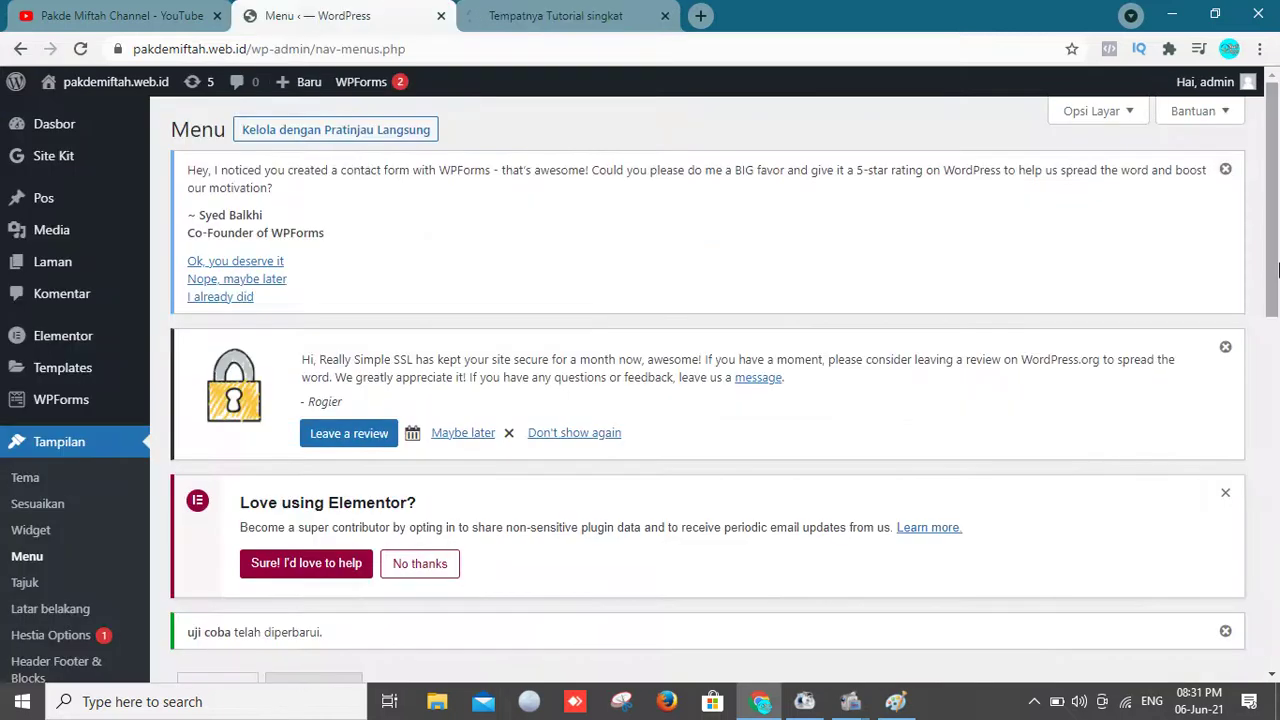
left_click_drag(1274, 272, 1277, 620)
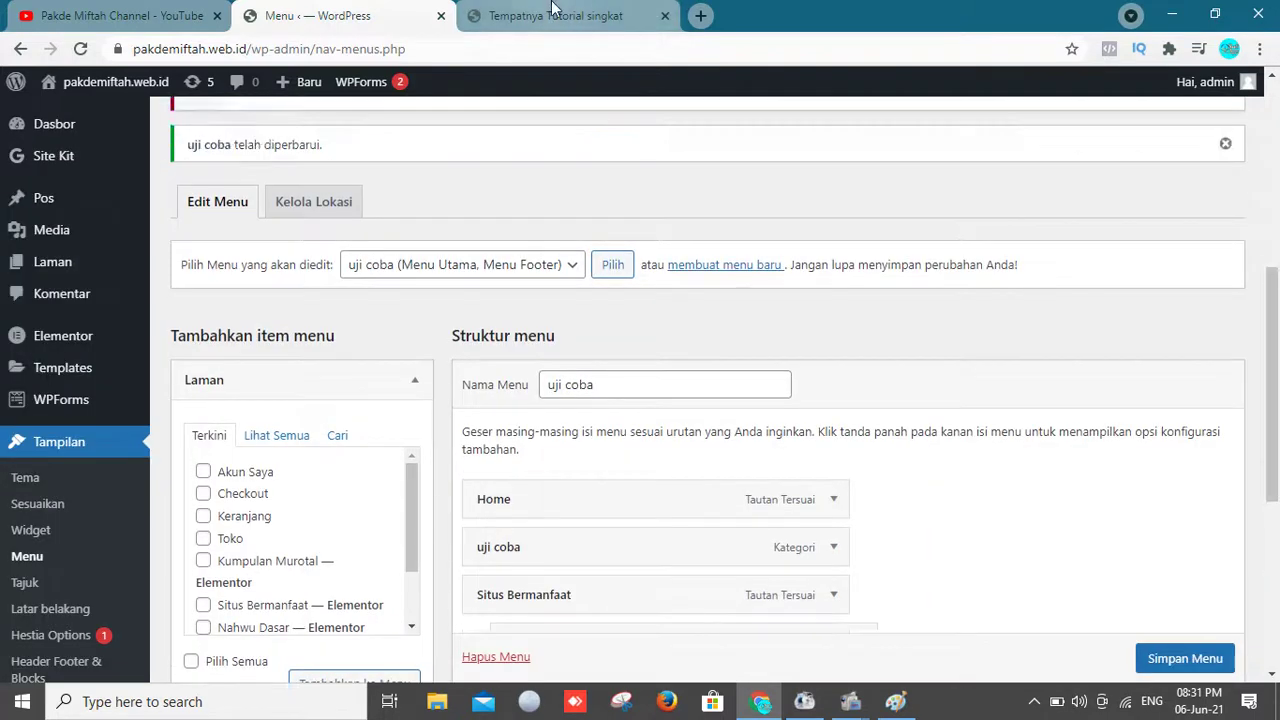
left_click(553, 10)
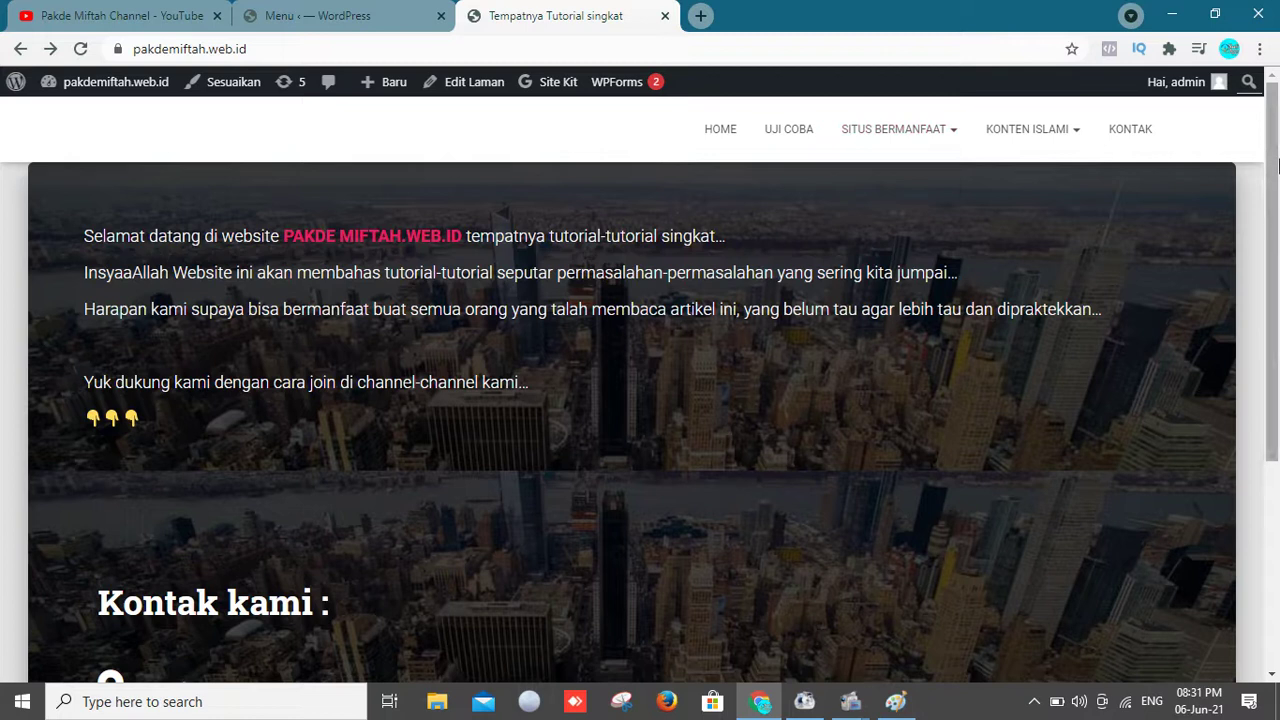
left_click(250, 10)
left_click_drag(1274, 334, 1262, 50)
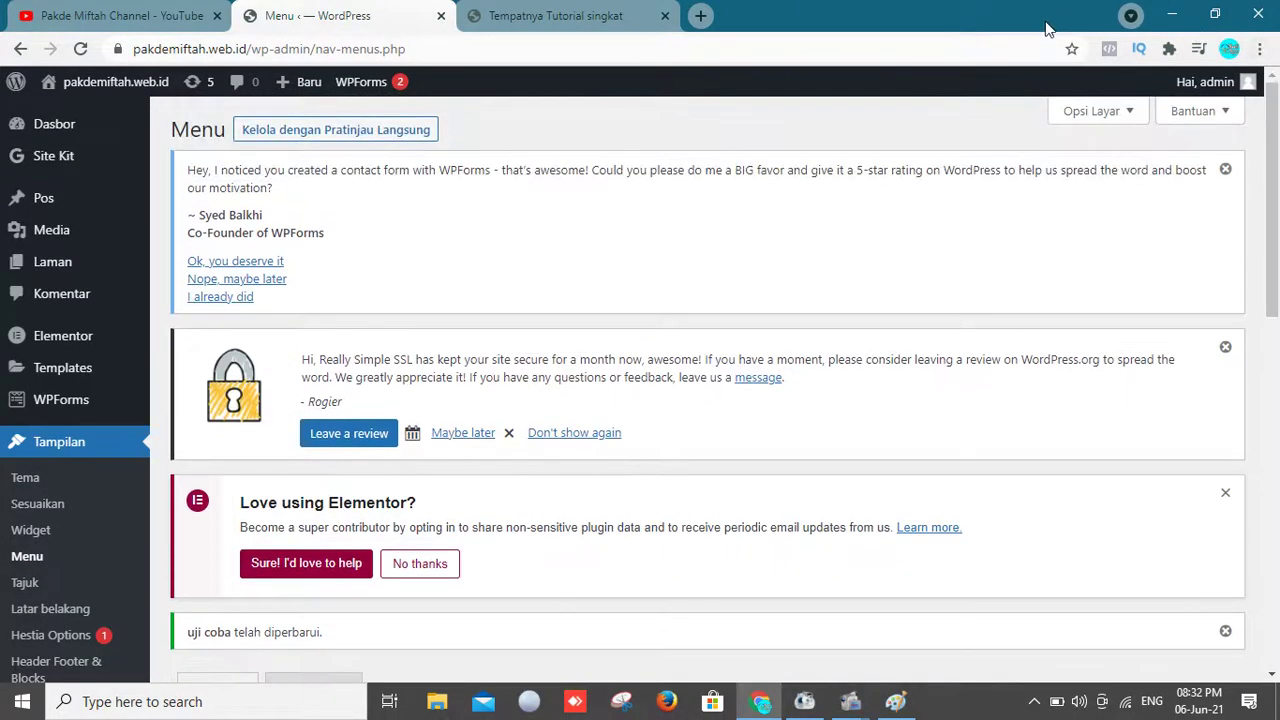
Step: Minimize the browser and switch to the youtubeku image in Paint
left_click(1172, 15)
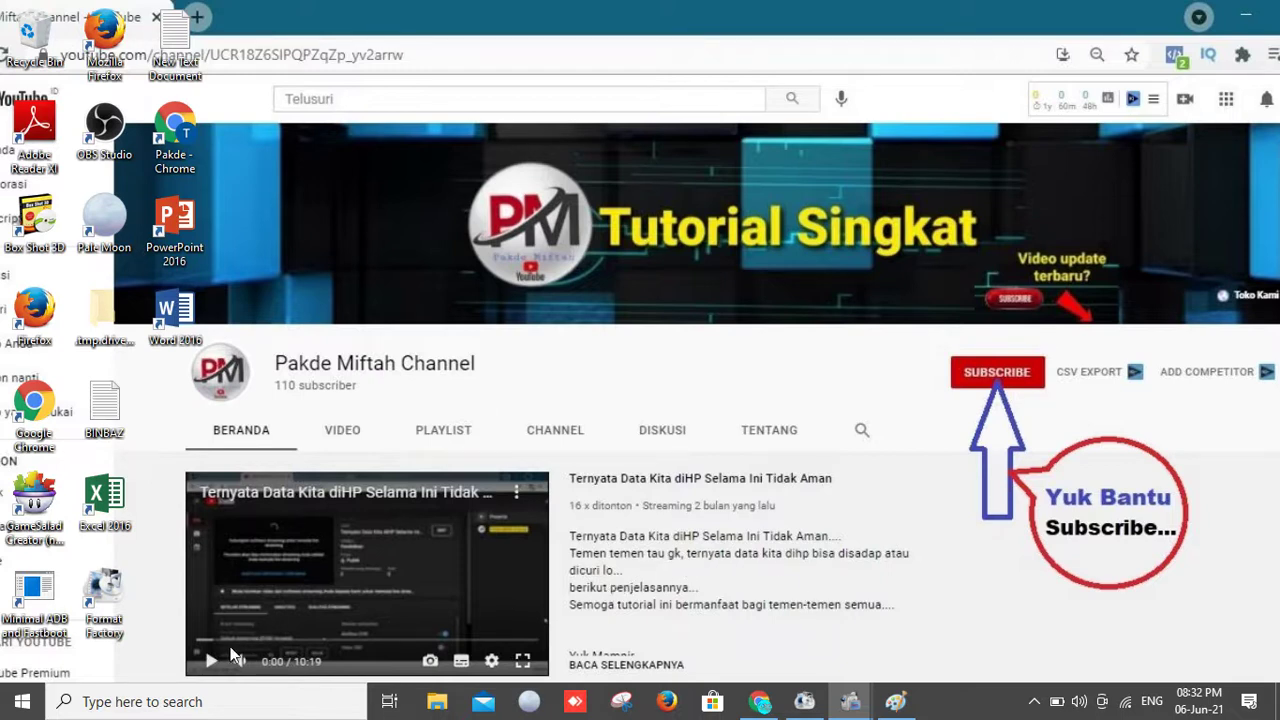
mouse_move(895, 701)
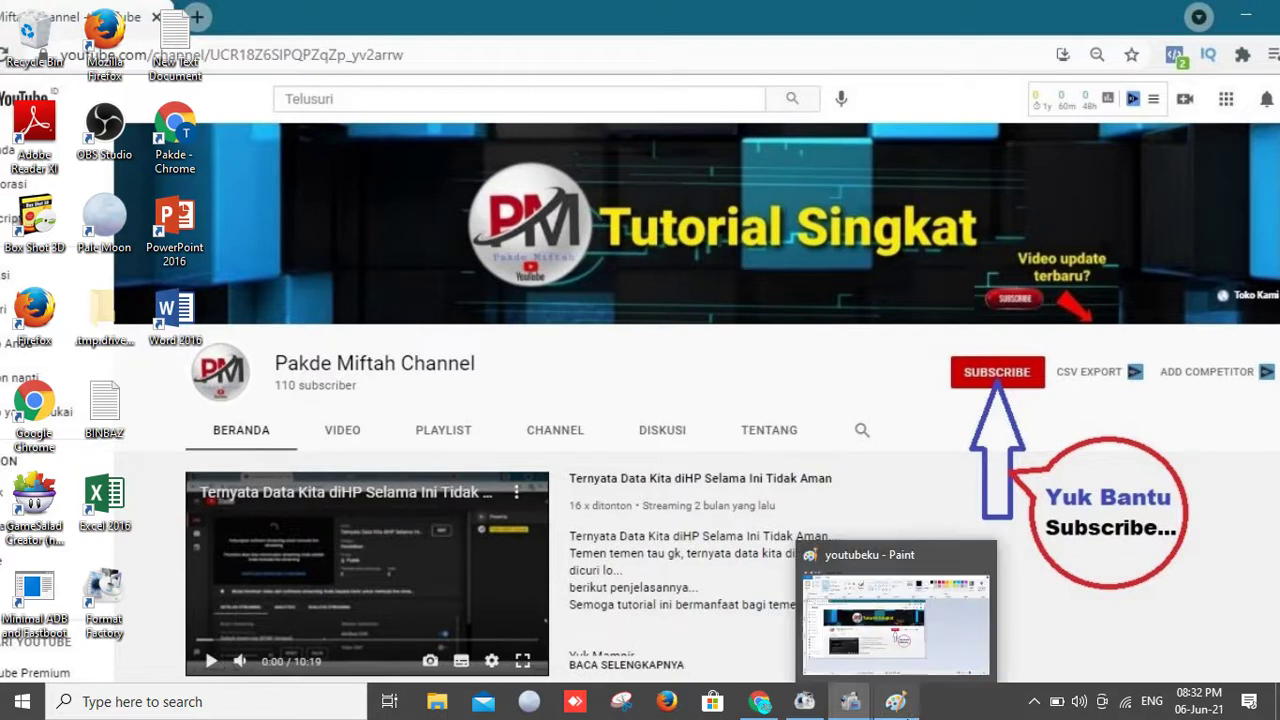
left_click(932, 668)
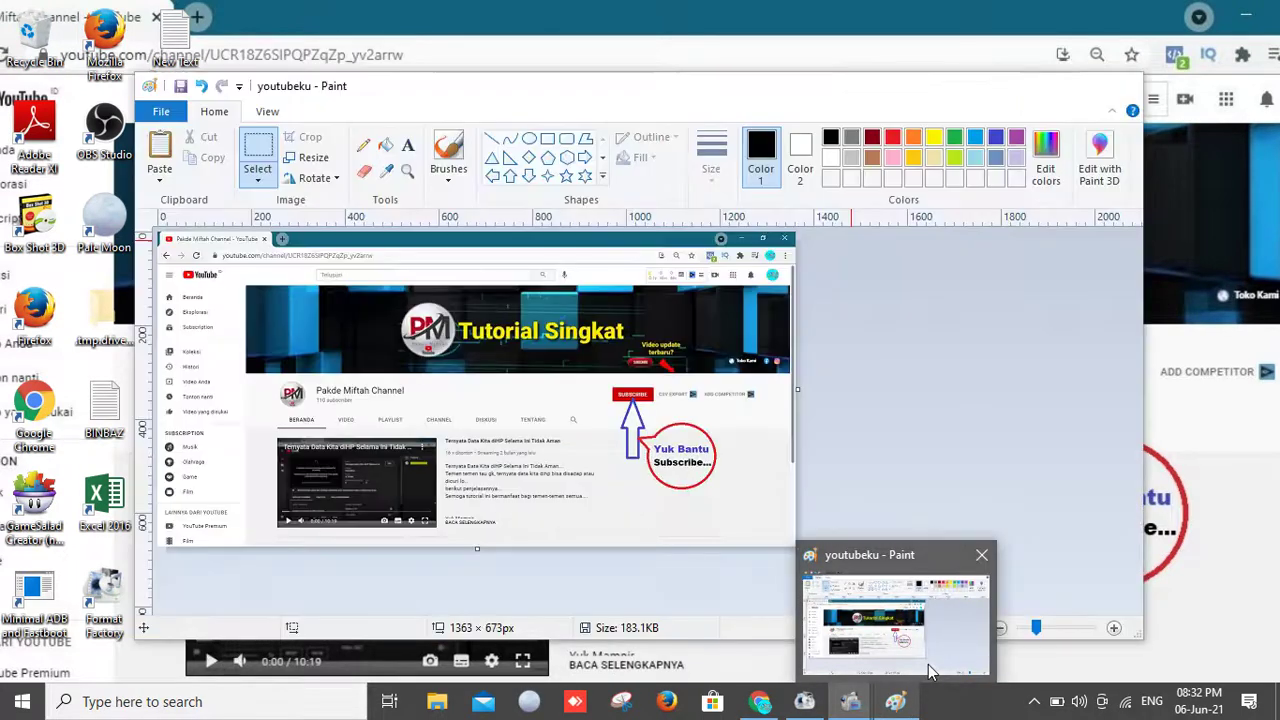